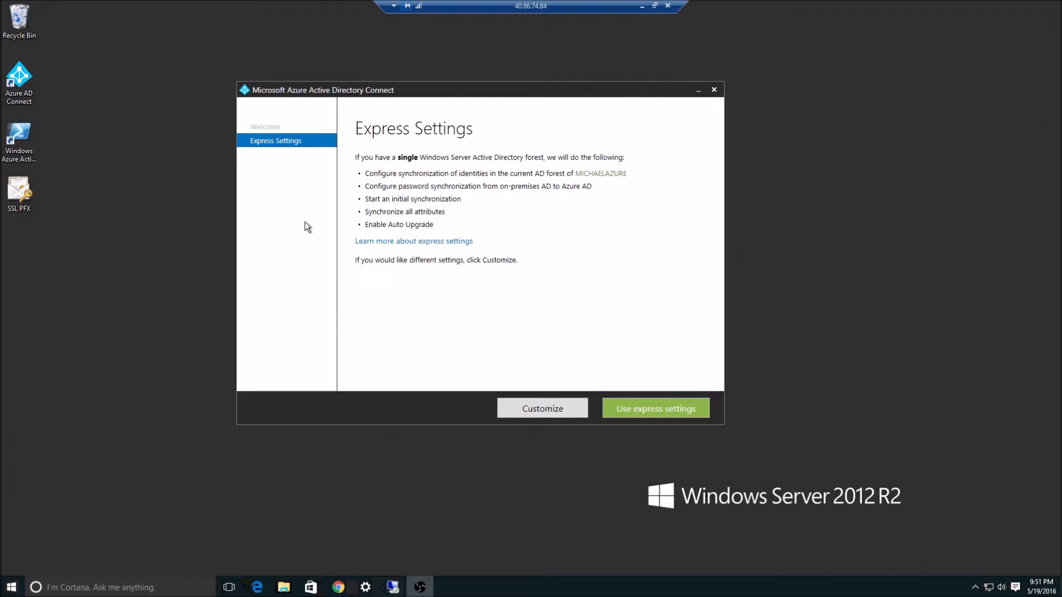
# Focus the remote server session showing the Azure AD Connect Express Settings page.
pyautogui.click(135, 158)
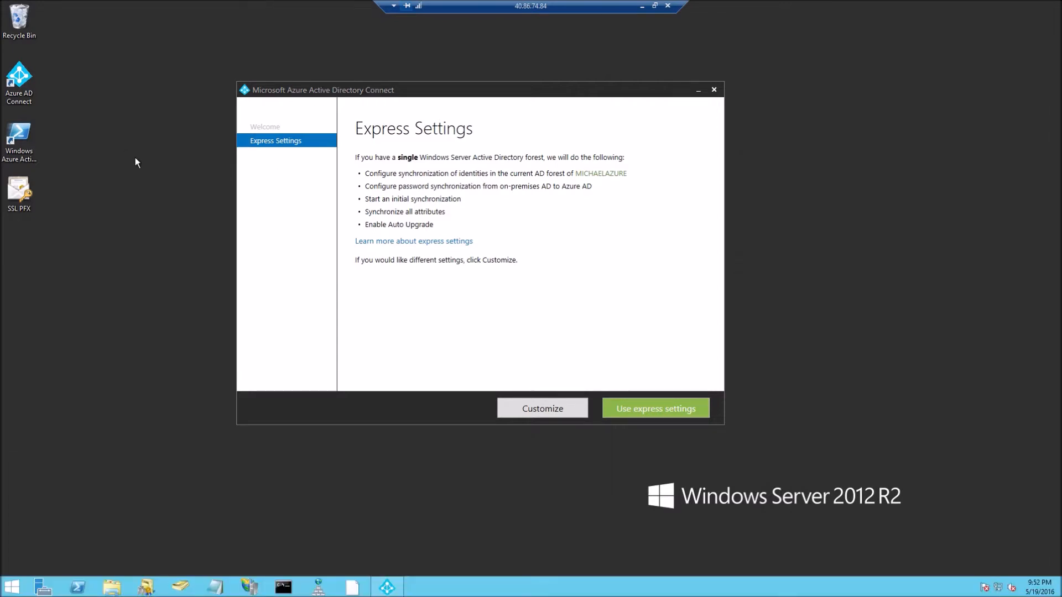
pyautogui.press('super+r')
pyautogui.write('c')
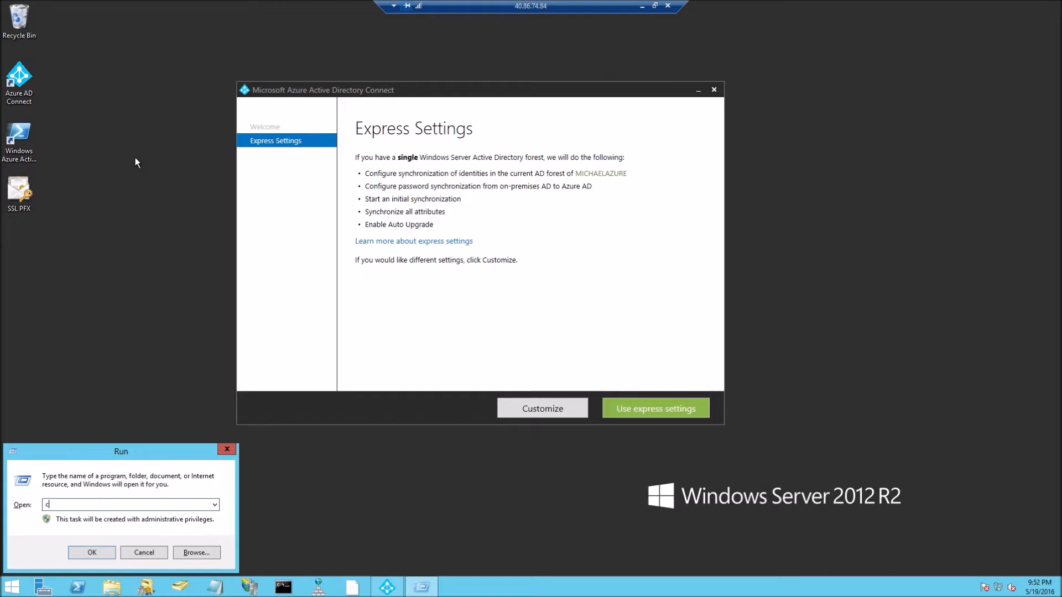
pyautogui.write('ontrol folders')
pyautogui.press('Return')
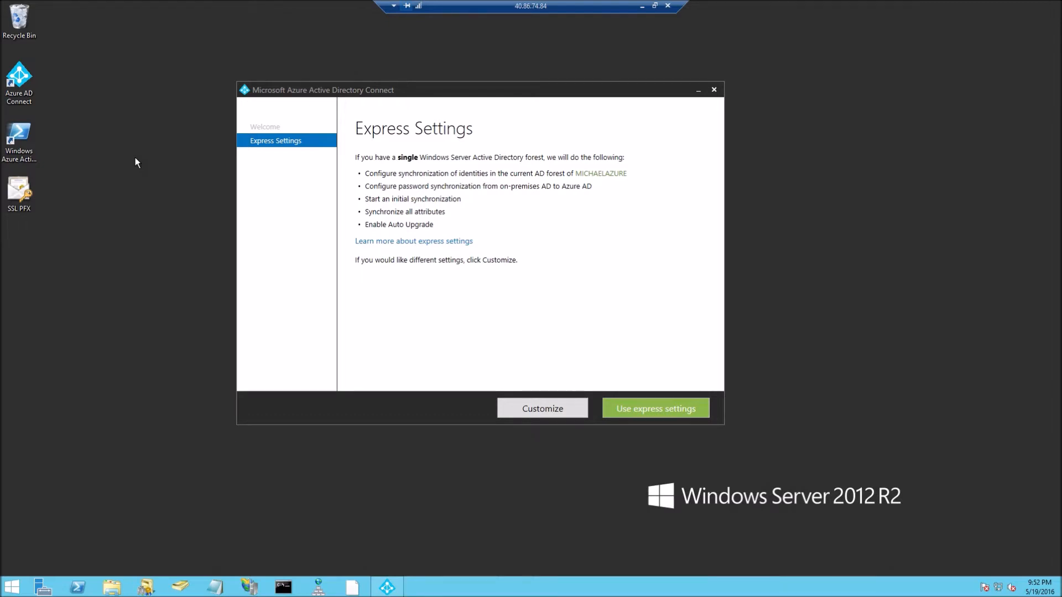
pyautogui.click(145, 128)
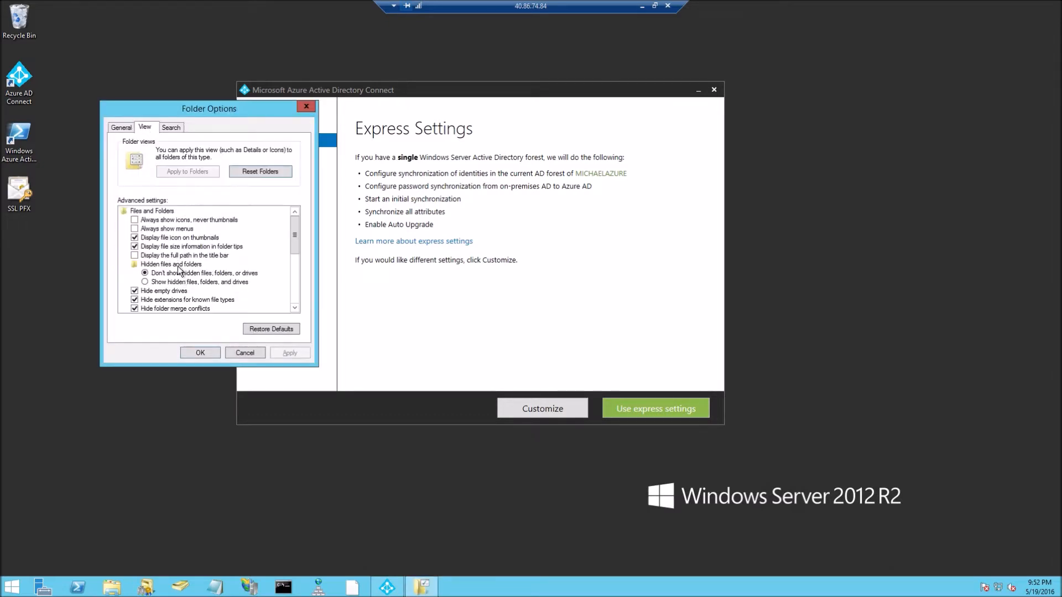
pyautogui.click(201, 282)
pyautogui.scroll(-1, 232, 291)
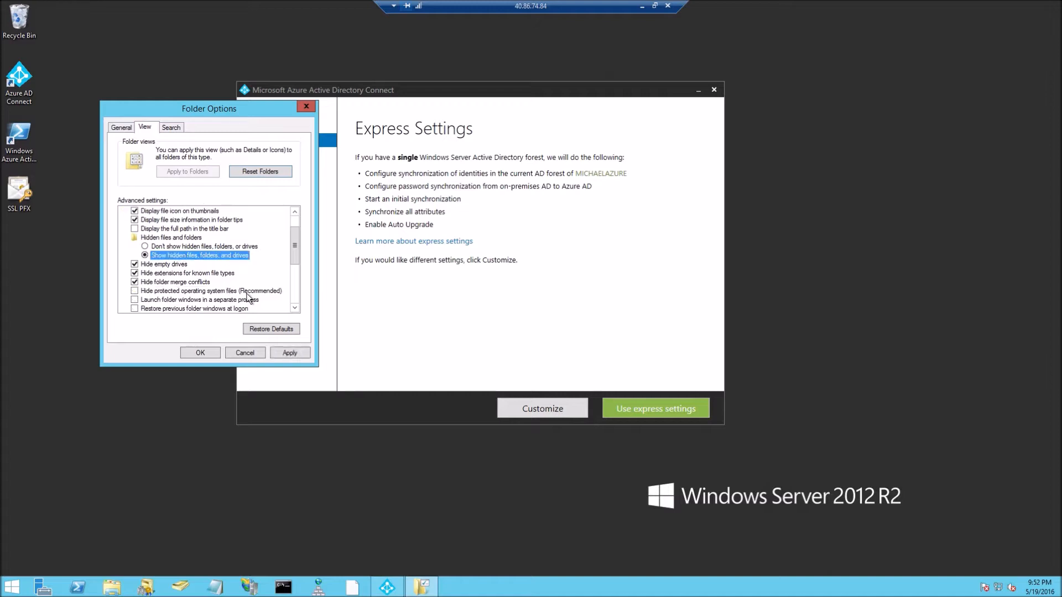
pyautogui.click(290, 351)
pyautogui.press('super+e')
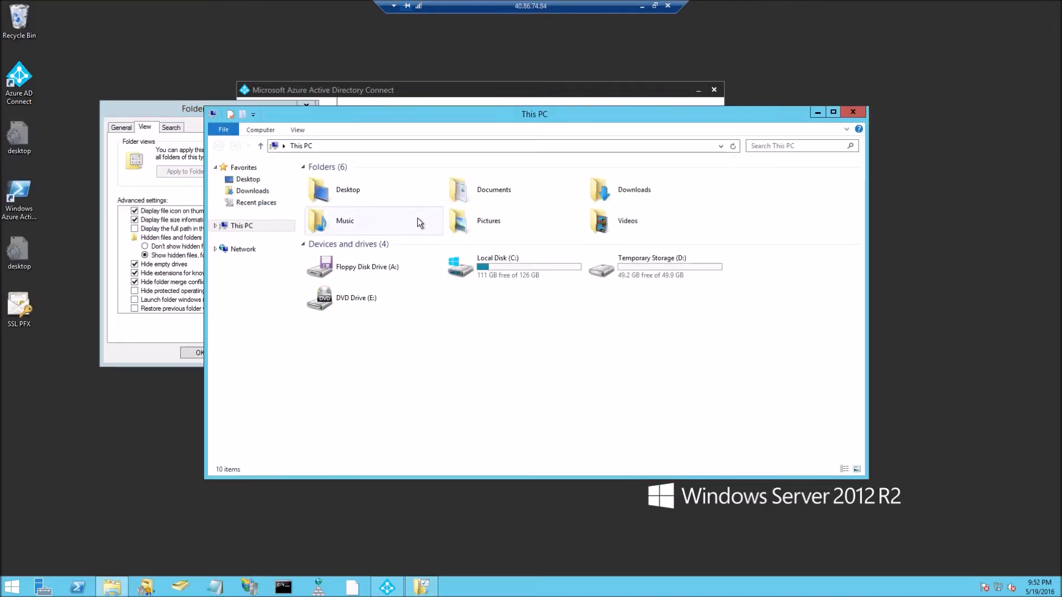
pyautogui.doubleClick(520, 268)
pyautogui.doubleClick(387, 282)
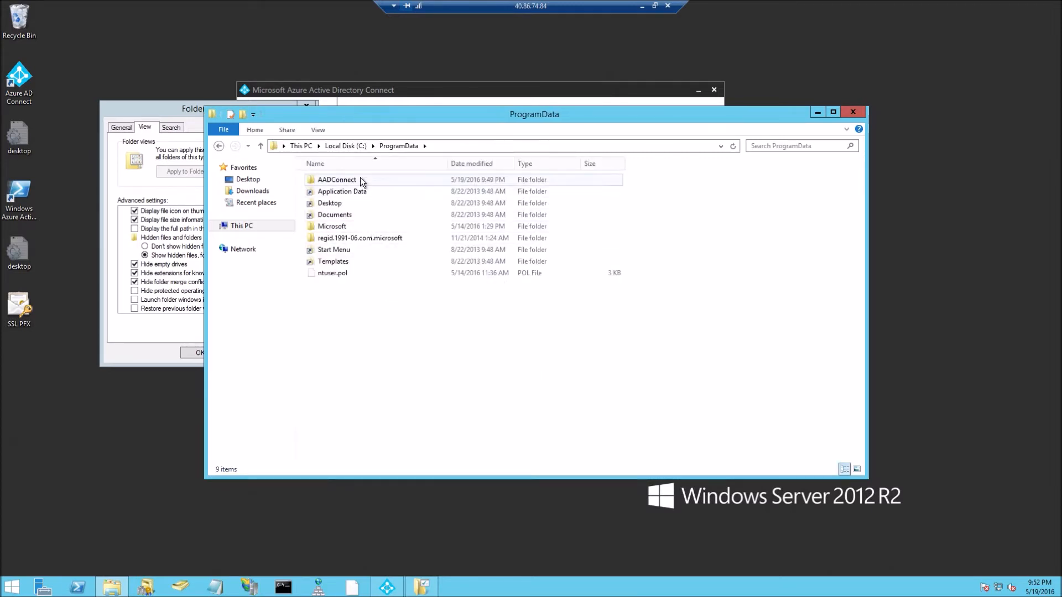
pyautogui.doubleClick(360, 178)
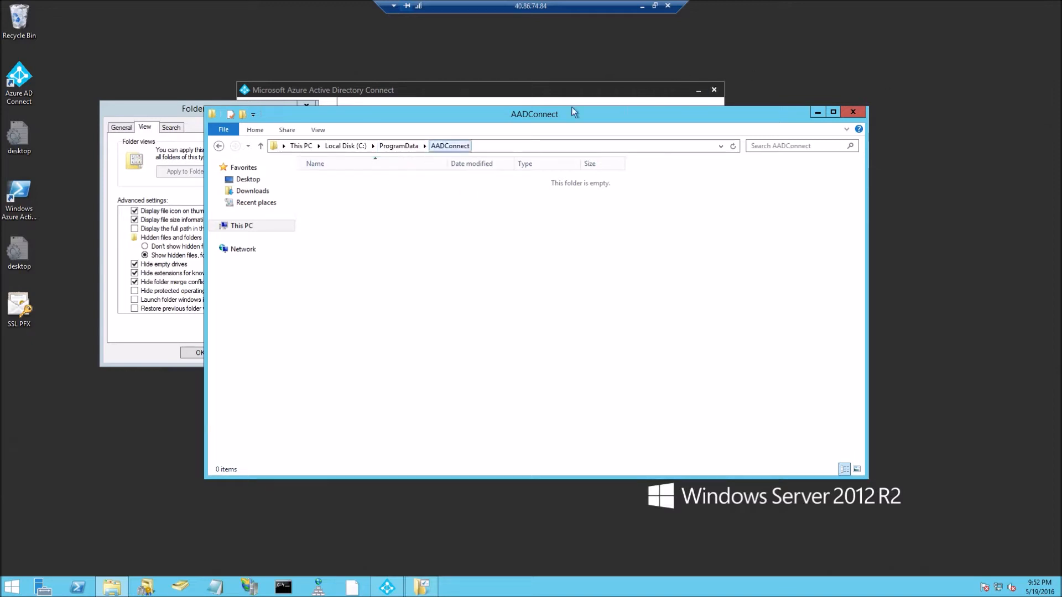
pyautogui.click(853, 112)
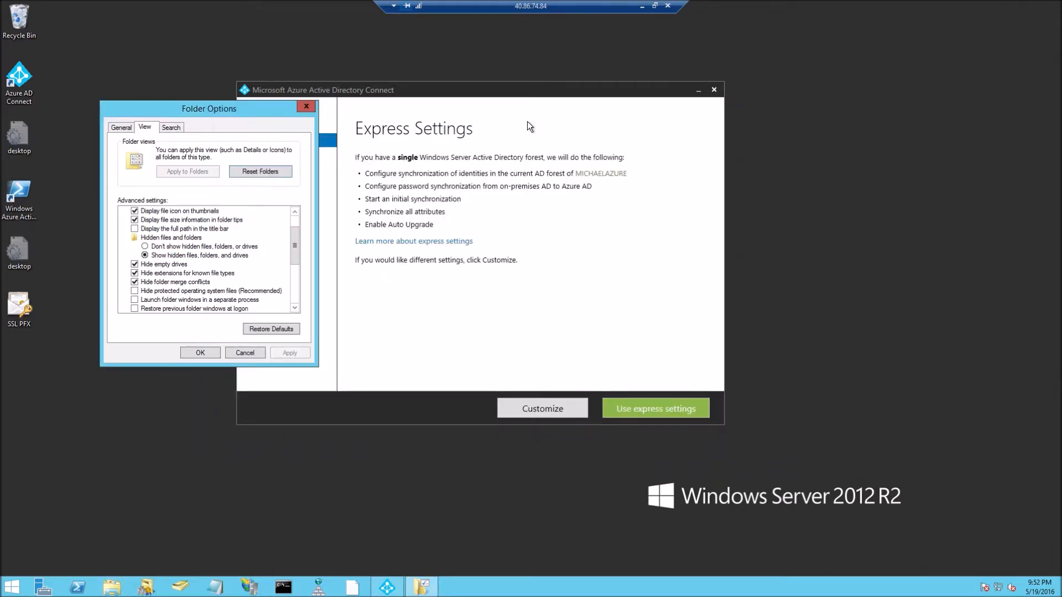
pyautogui.click(188, 246)
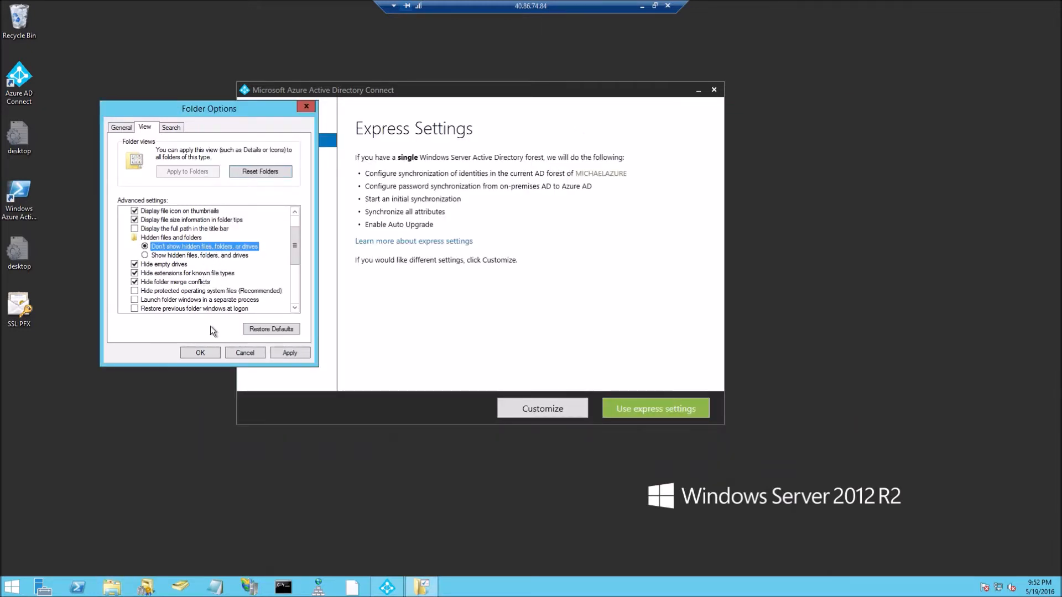
pyautogui.click(201, 353)
pyautogui.click(556, 409)
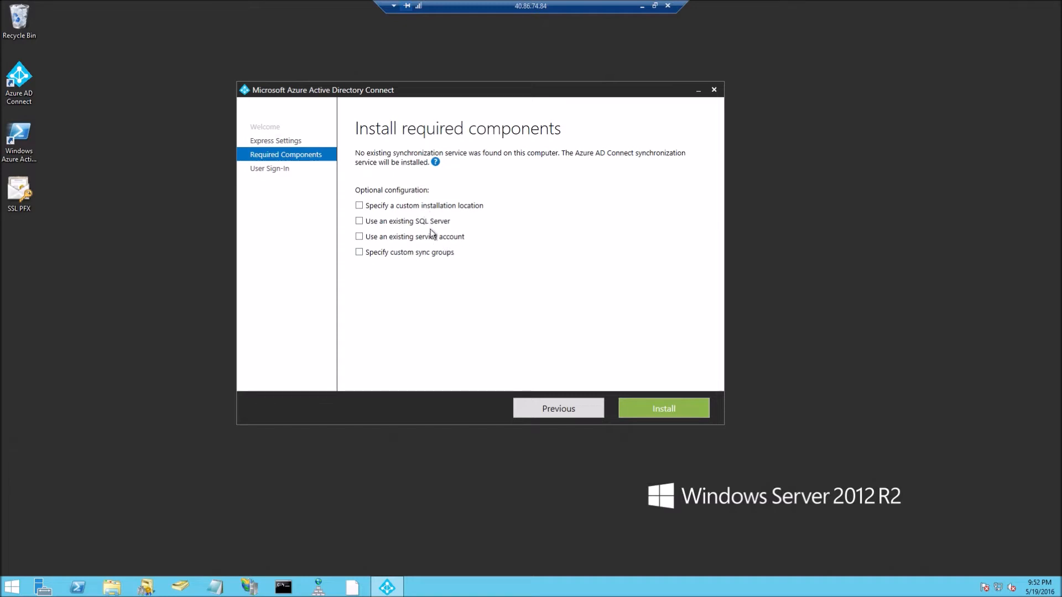
# Choose 'Use an existing service account' and enter the domain service account name and password.
pyautogui.click(440, 238)
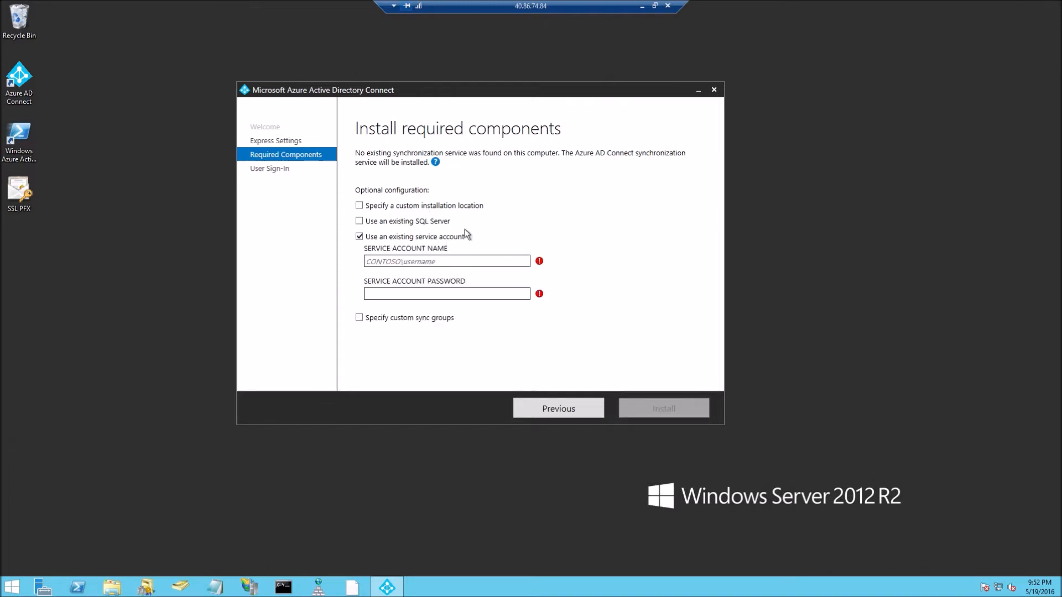
pyautogui.write('michaelazure\\Zenologia')
pyautogui.press('Tab')
pyautogui.write('••••••••••••••••')
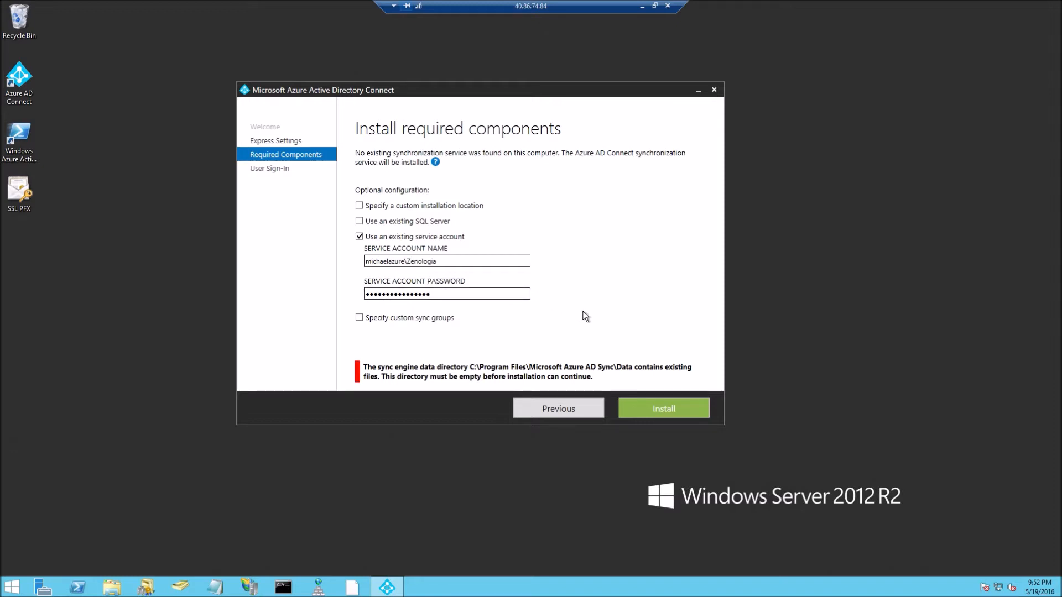
# Empty C:\Program Files\Microsoft Azure AD Sync\Data of its ADSync files, then close Explorer.
pyautogui.press('super+e')
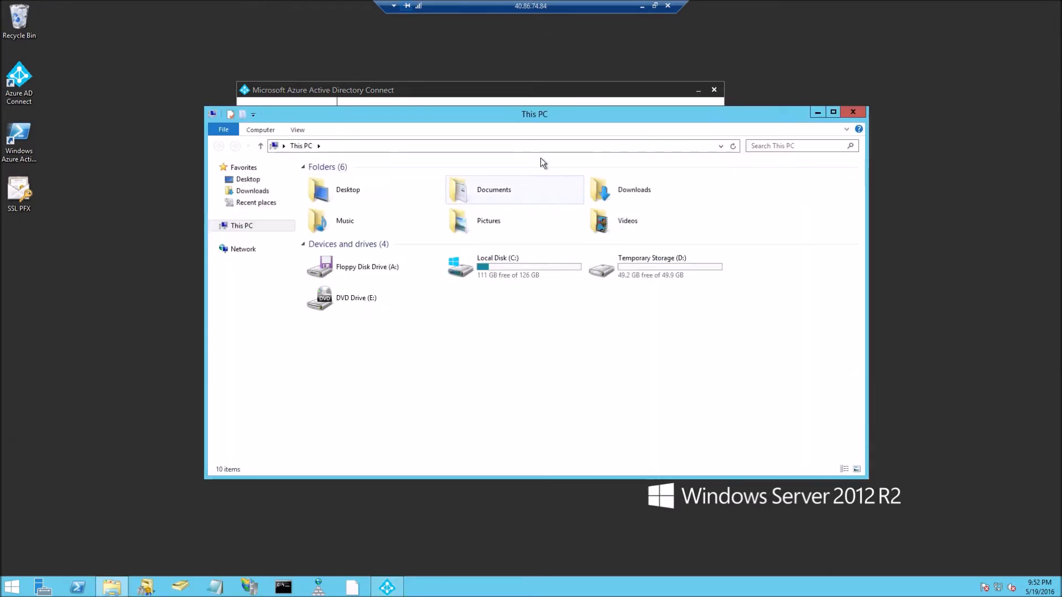
pyautogui.moveTo(556, 114); pyautogui.dragTo(649, 414)
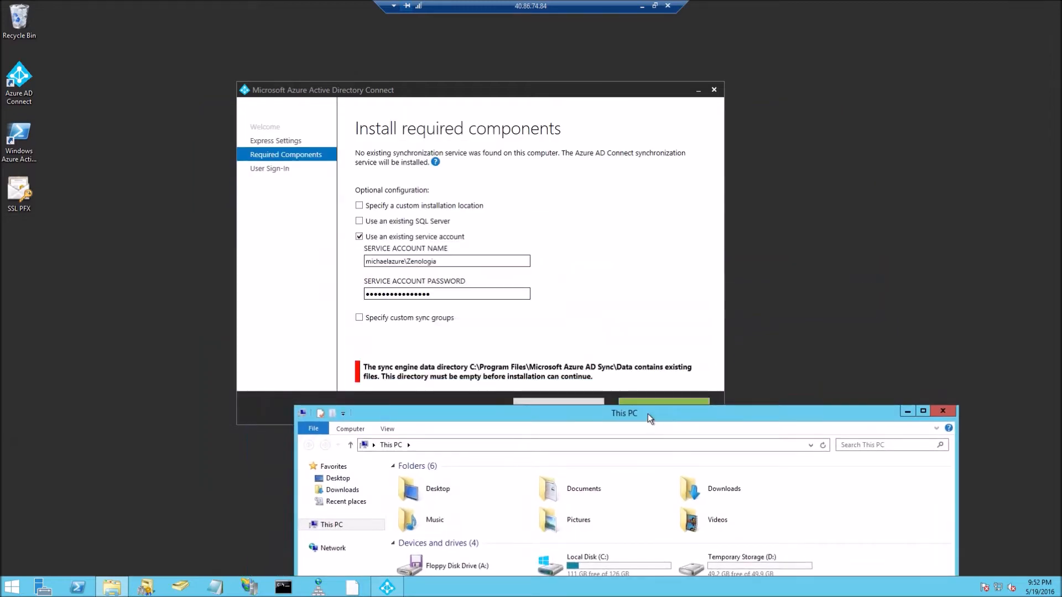
pyautogui.moveTo(648, 414); pyautogui.dragTo(692, 183)
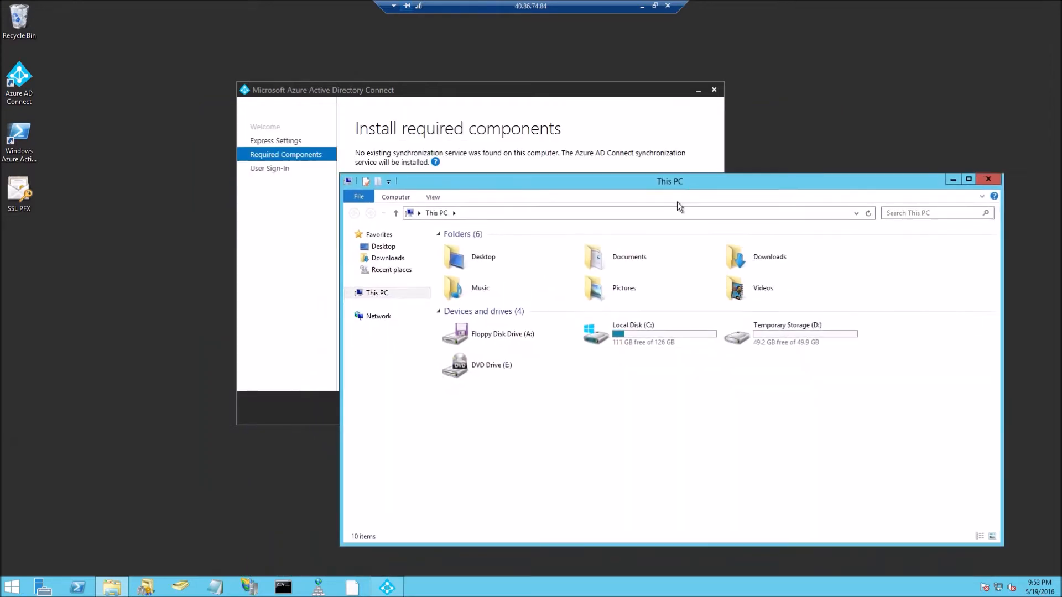
pyautogui.click(646, 341)
pyautogui.doubleClick(646, 340)
pyautogui.doubleClick(526, 281)
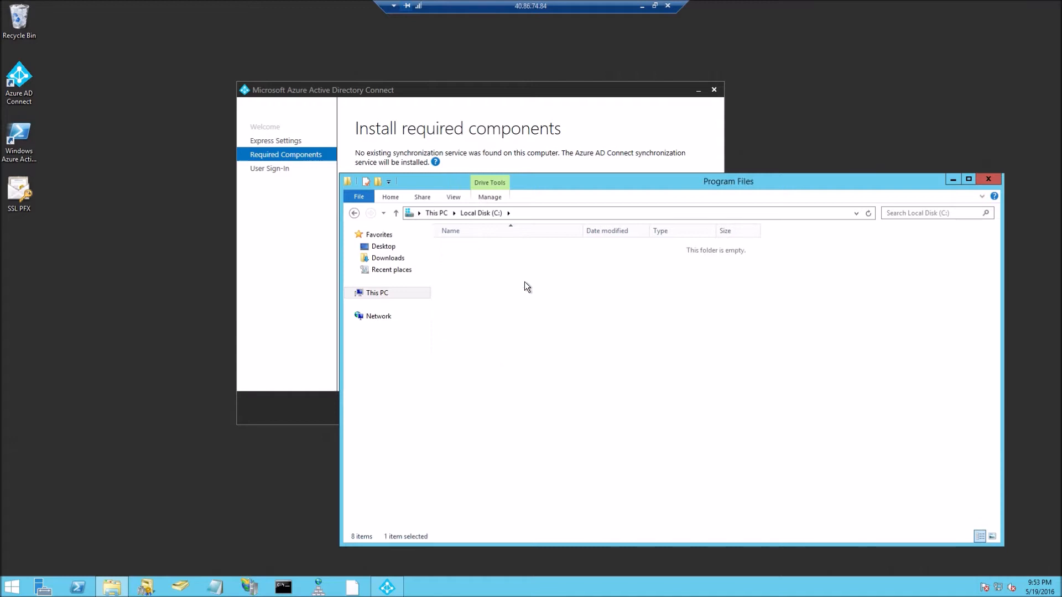
pyautogui.doubleClick(542, 283)
pyautogui.doubleClick(494, 246)
pyautogui.moveTo(543, 184); pyautogui.dragTo(533, 204)
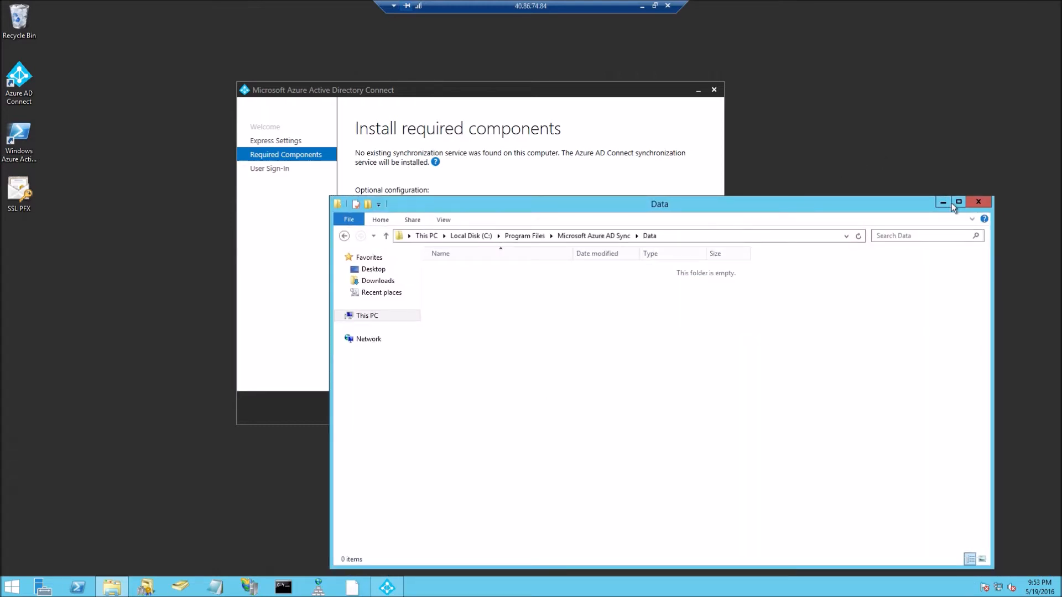
pyautogui.click(979, 202)
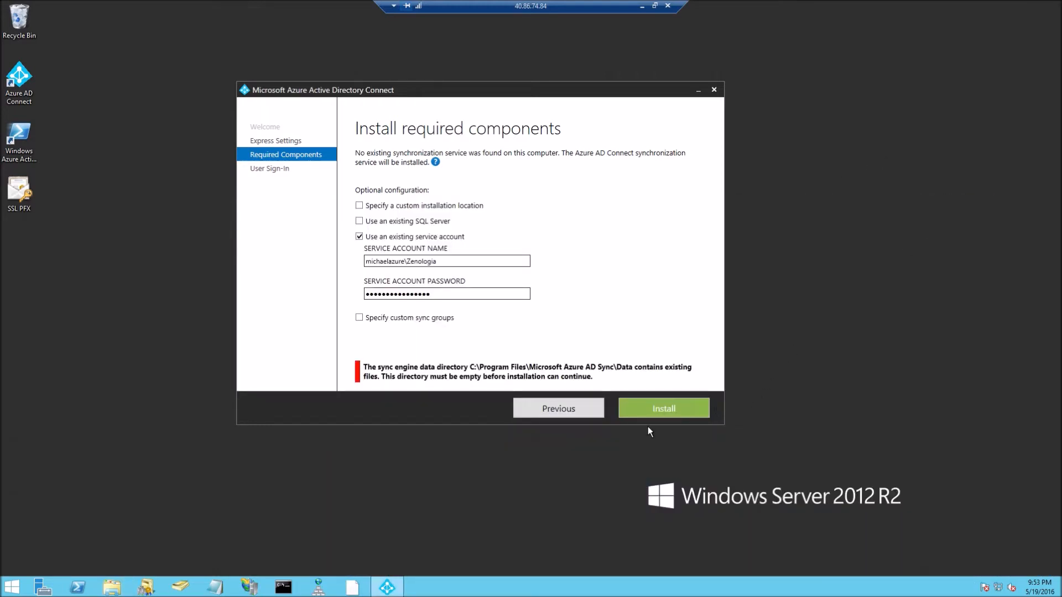
# Install the required components, then pick 'Federation with AD FS' as the user sign-in method.
pyautogui.click(655, 408)
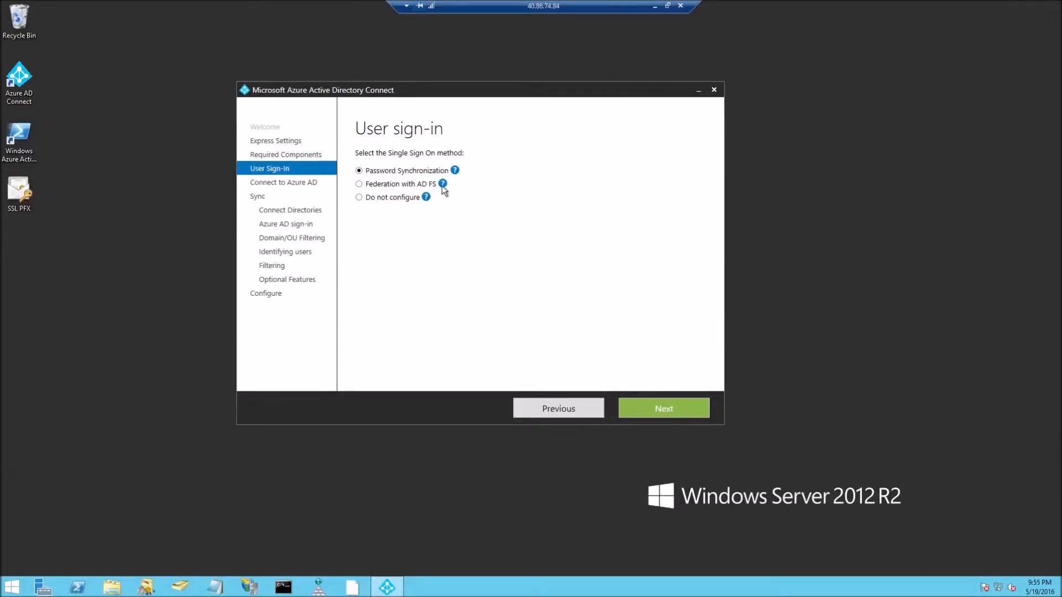
pyautogui.click(390, 186)
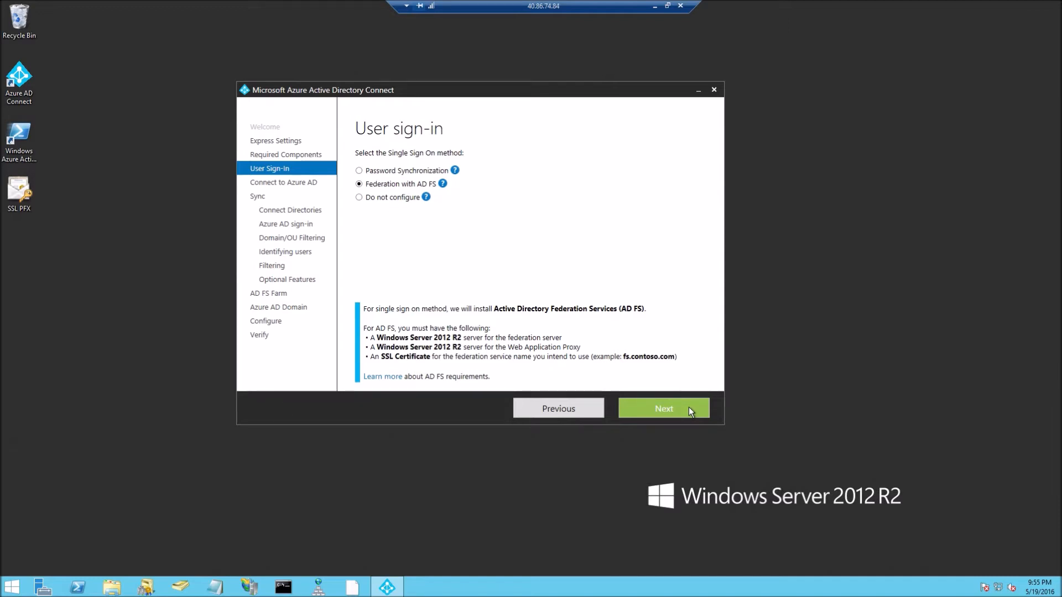
# Connect to Azure AD using the tenant administrator's username and password.
pyautogui.click(688, 413)
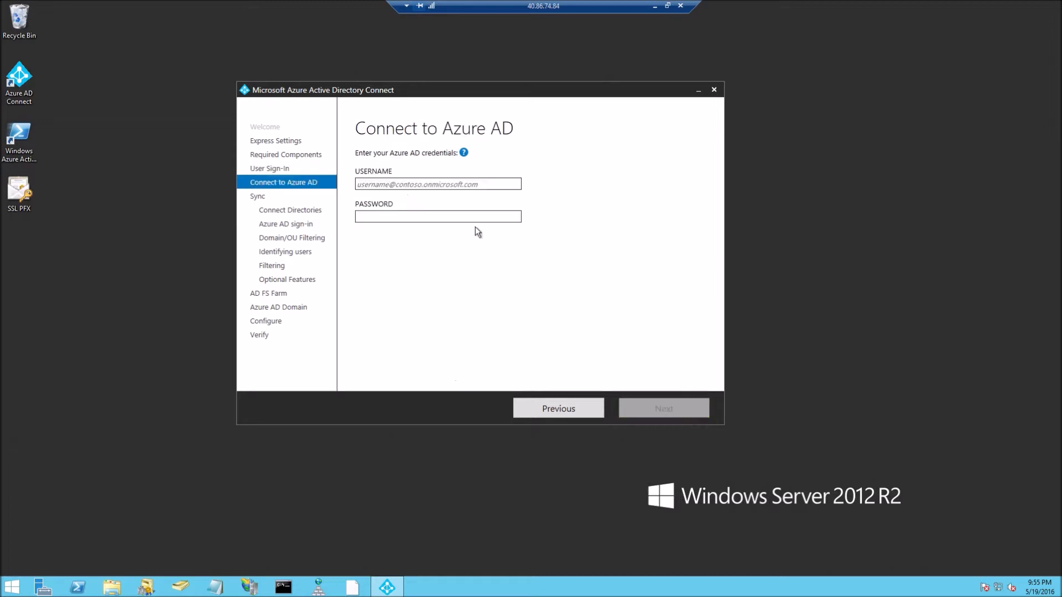
pyautogui.click(420, 185)
pyautogui.press('Tab')
pyautogui.write('***********')
pyautogui.press('Return')
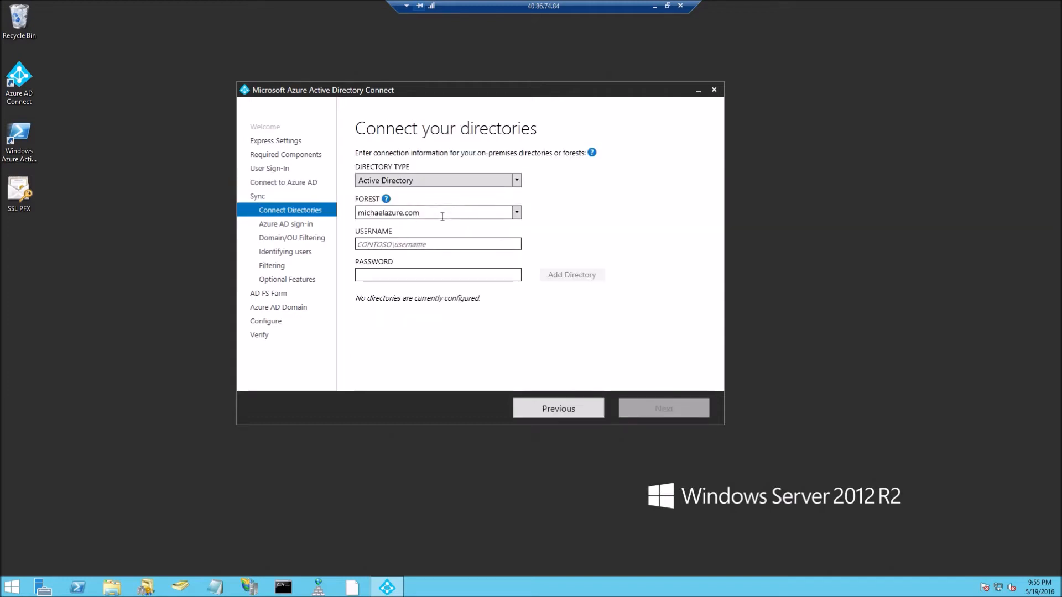
# Add the michaelazure.com forest using the on-premises domain account credentials, then continue.
pyautogui.click(437, 244)
pyautogui.write('michaelazure\\Zenologia')
pyautogui.press('Tab')
pyautogui.write('••••••••••')
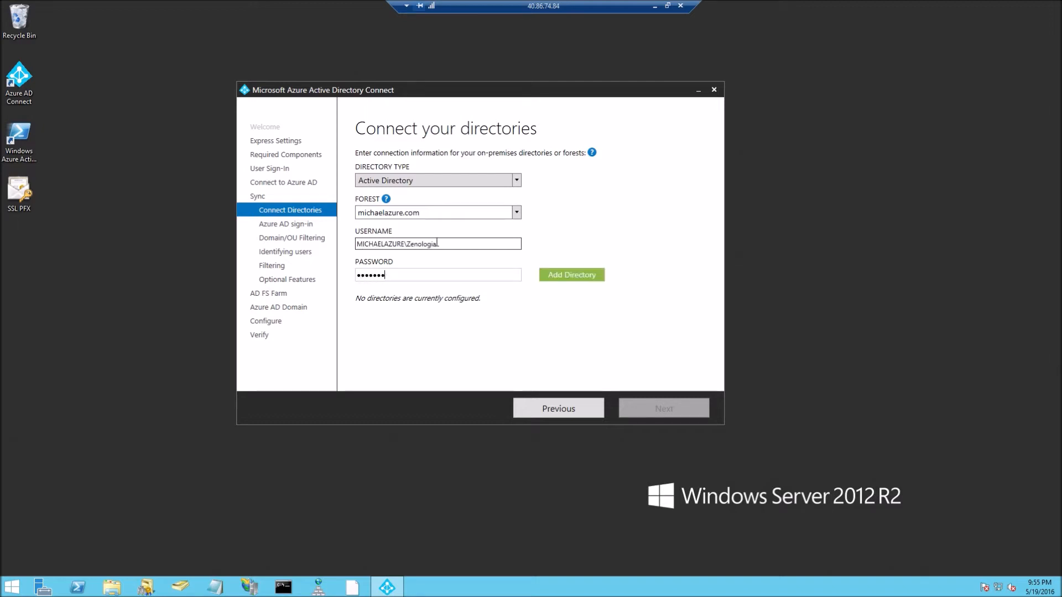
pyautogui.write('•••••')
pyautogui.press('Return')
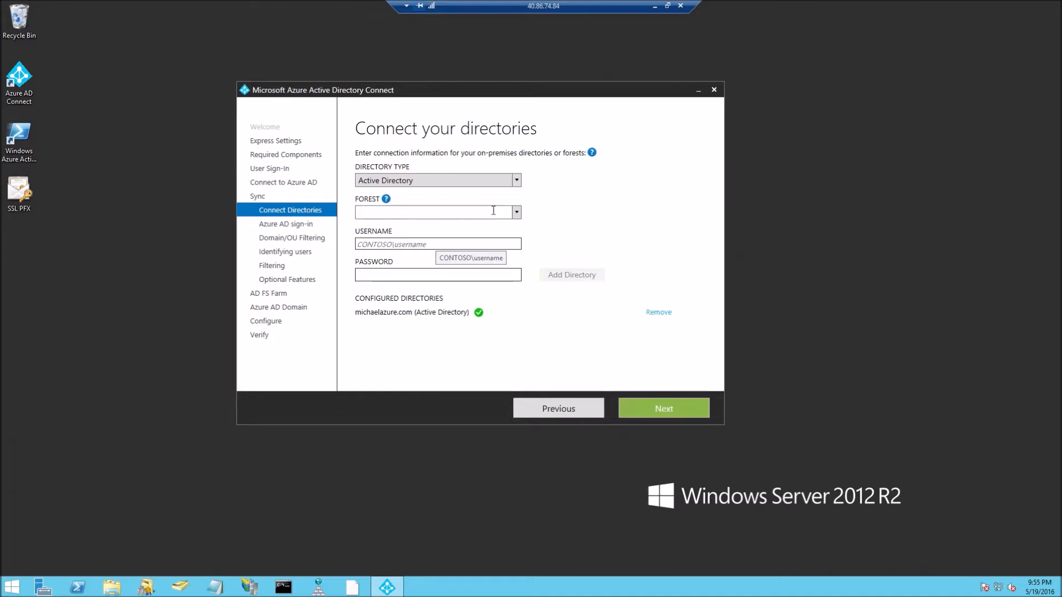
pyautogui.click(645, 406)
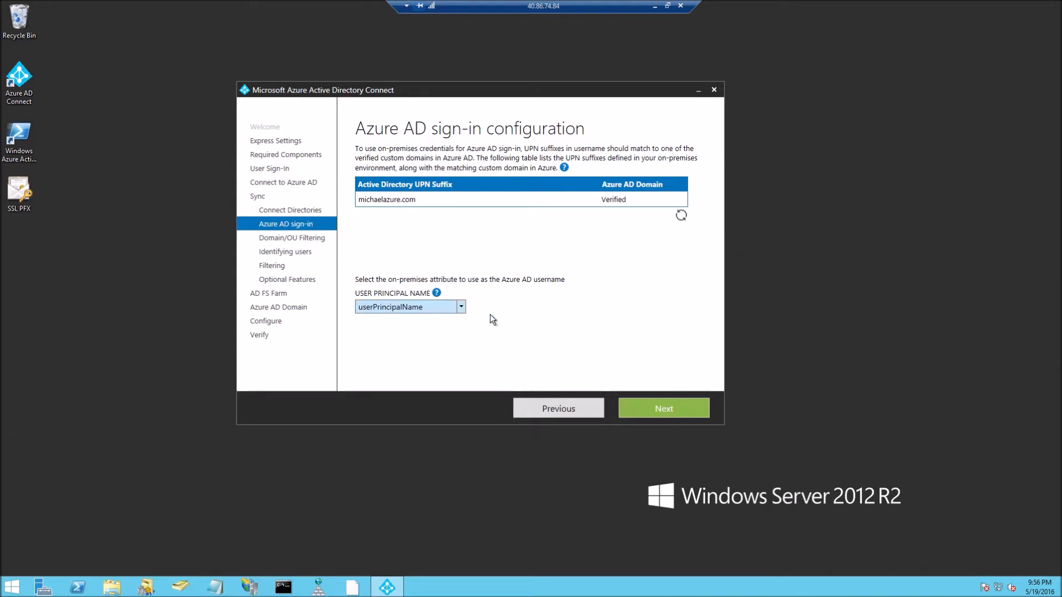
# Accept default sign-in, domain/OU, user identification and filtering settings; toggle password synchronization.
pyautogui.click(649, 409)
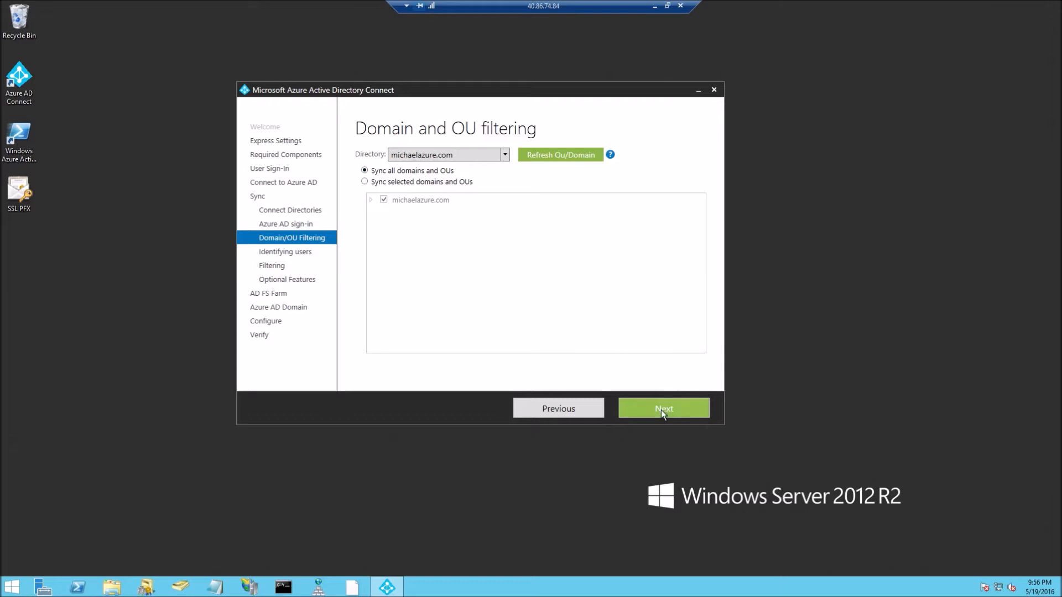
pyautogui.click(662, 410)
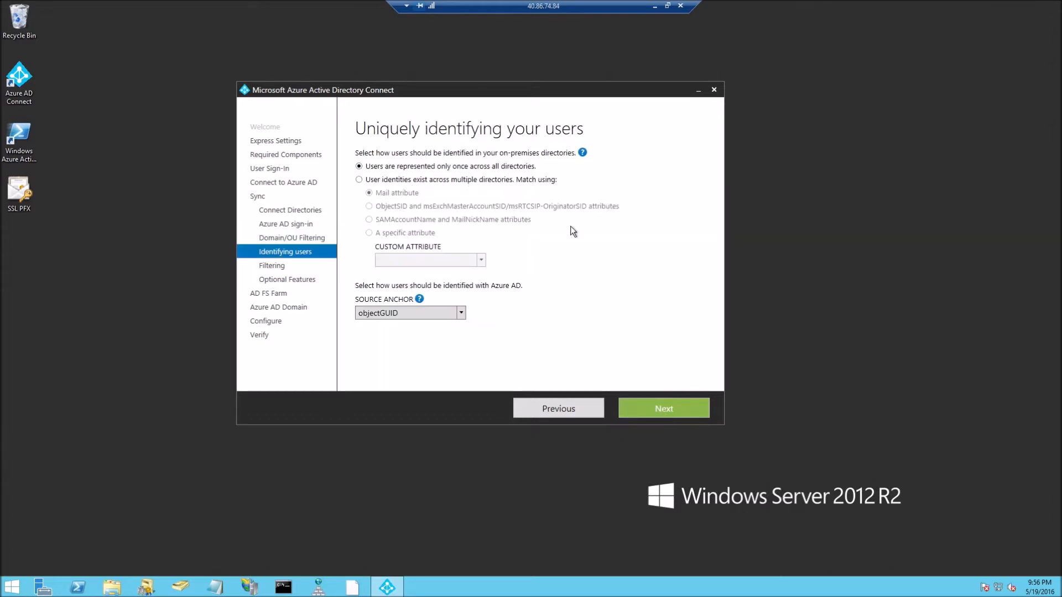
pyautogui.click(642, 404)
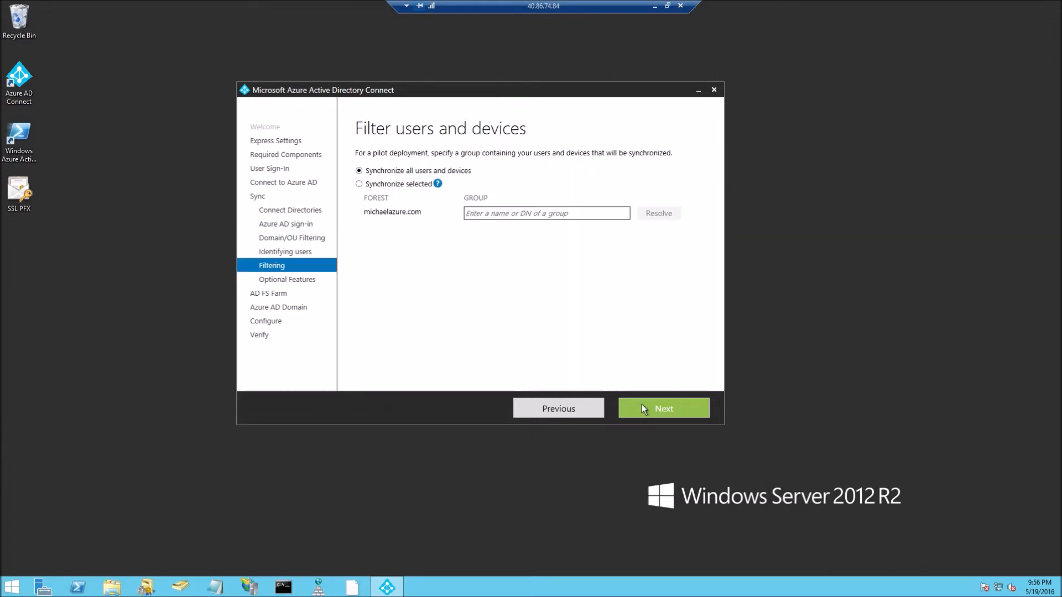
pyautogui.click(641, 404)
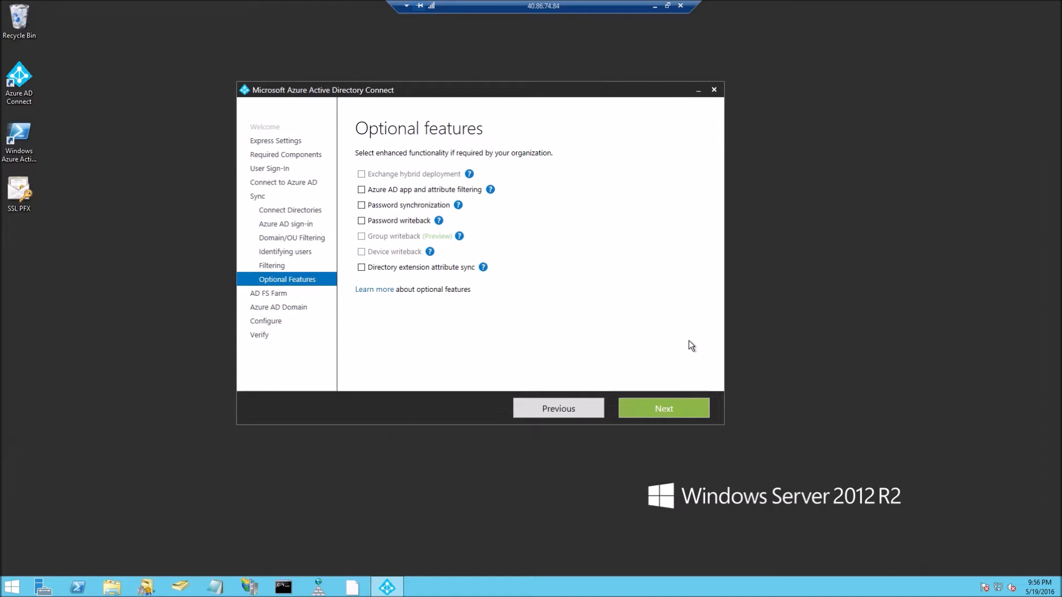
pyautogui.click(415, 204)
# Use a certificate installed on federation machines, with ADFS1.michaelazure.com as the primary server.
pyautogui.click(656, 412)
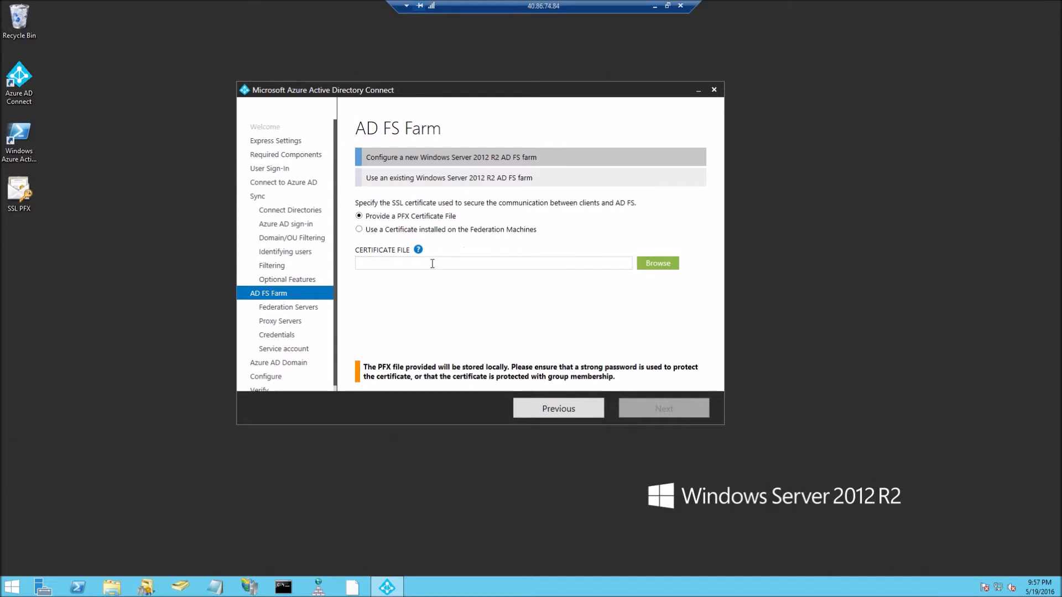
pyautogui.click(33, 194)
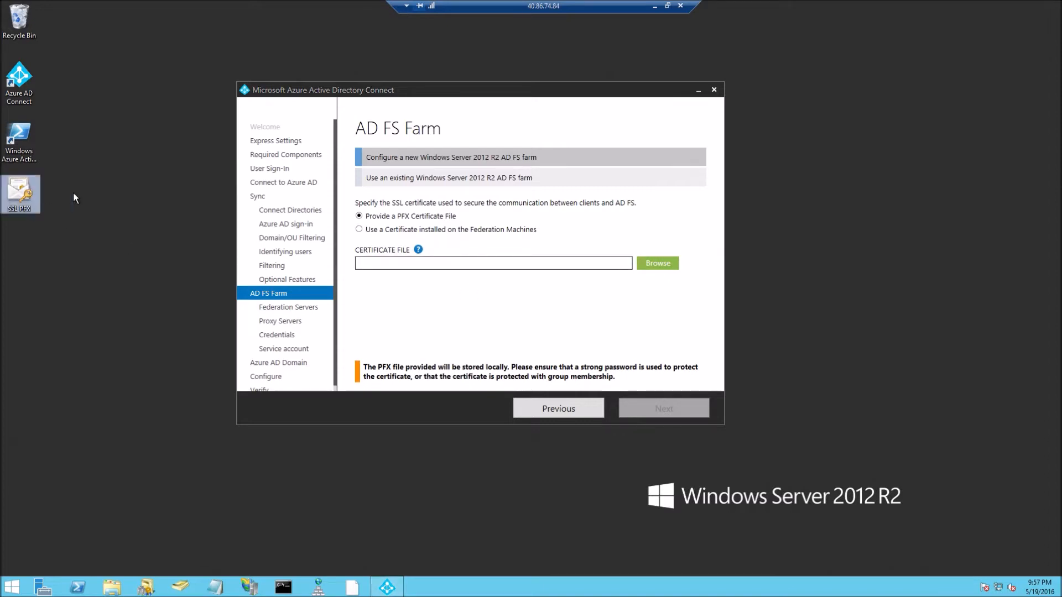
pyautogui.click(122, 205)
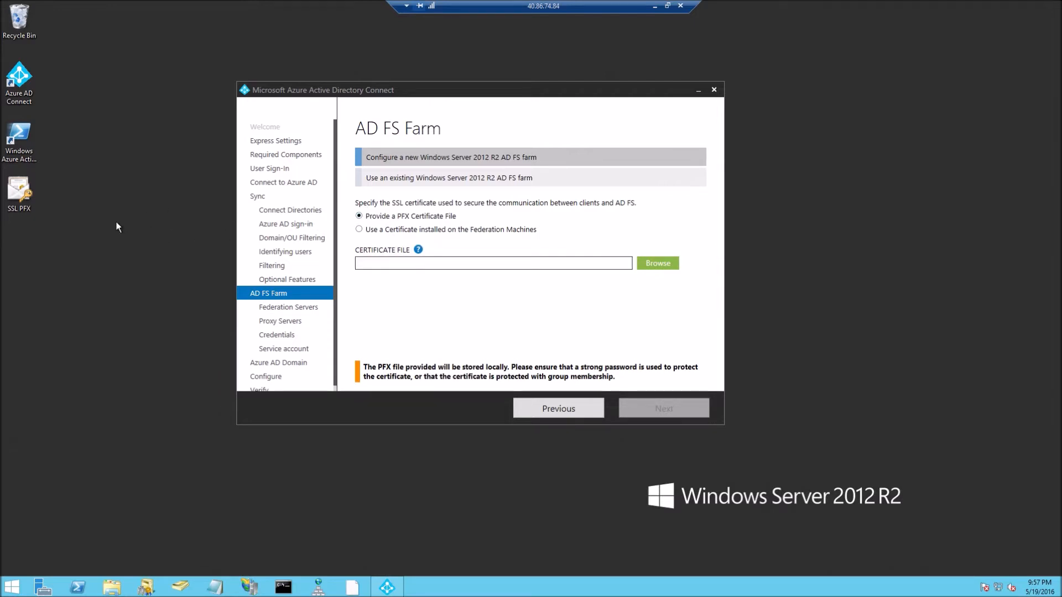
pyautogui.click(457, 230)
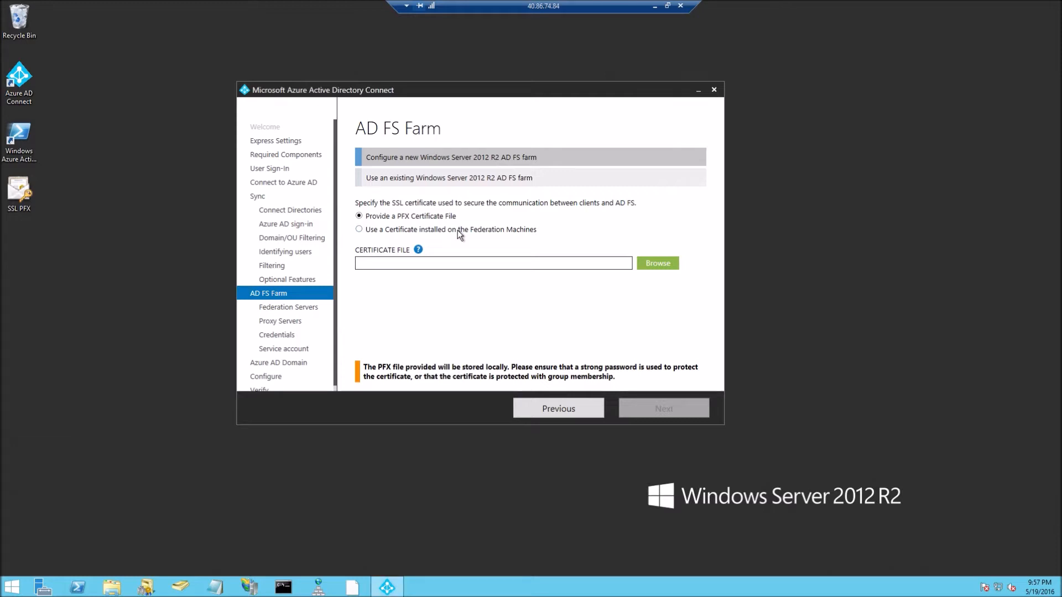
pyautogui.click(658, 264)
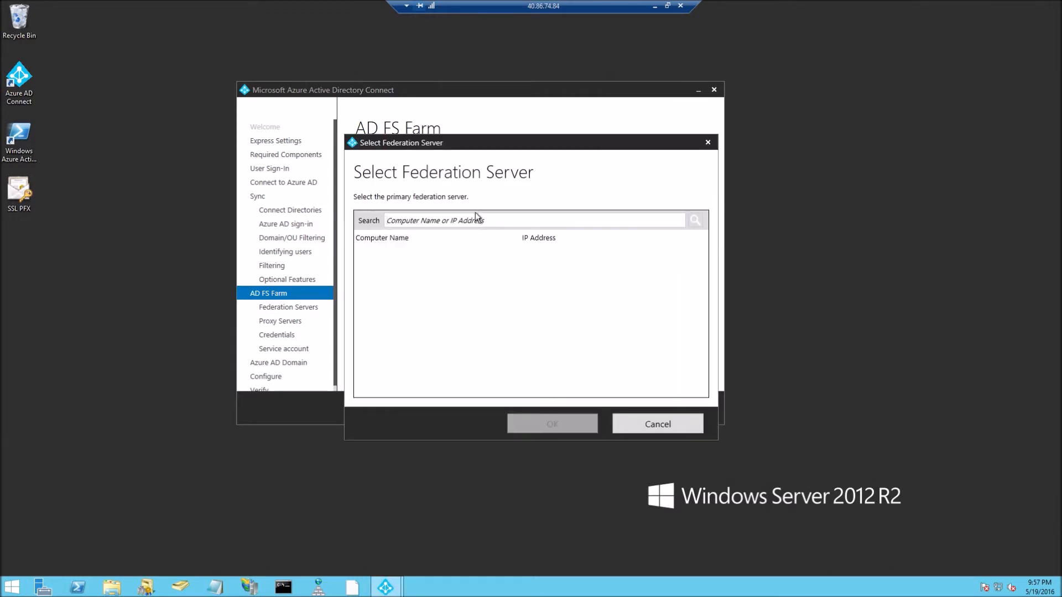
pyautogui.write('adfs')
pyautogui.press('Return')
pyautogui.doubleClick(450, 249)
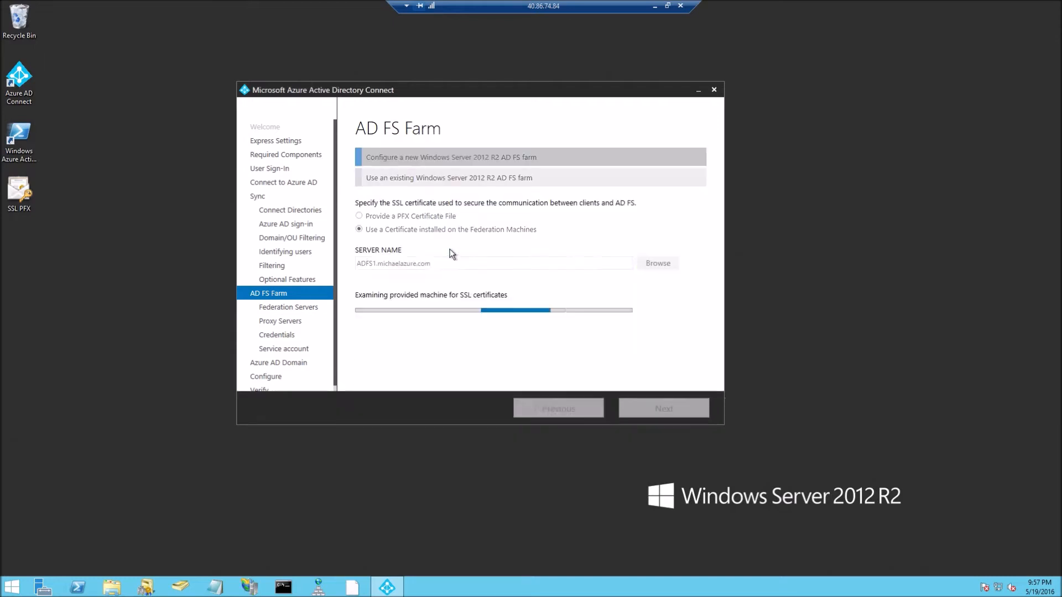
# Pick the *.michaelazure.com certificate and subject name, with federation service prefix 'fs'.
pyautogui.click(450, 315)
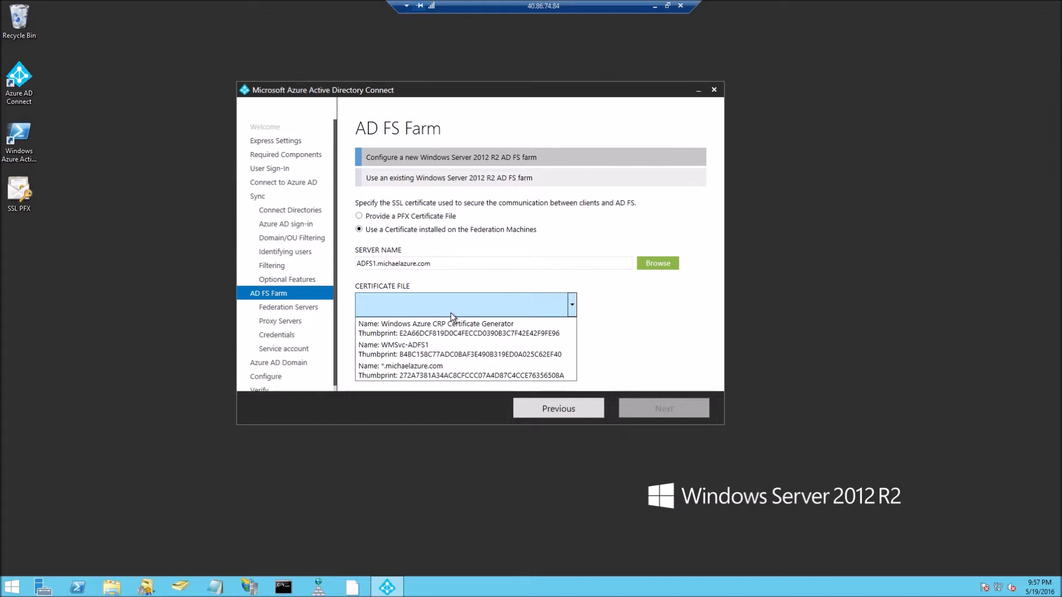
pyautogui.click(438, 378)
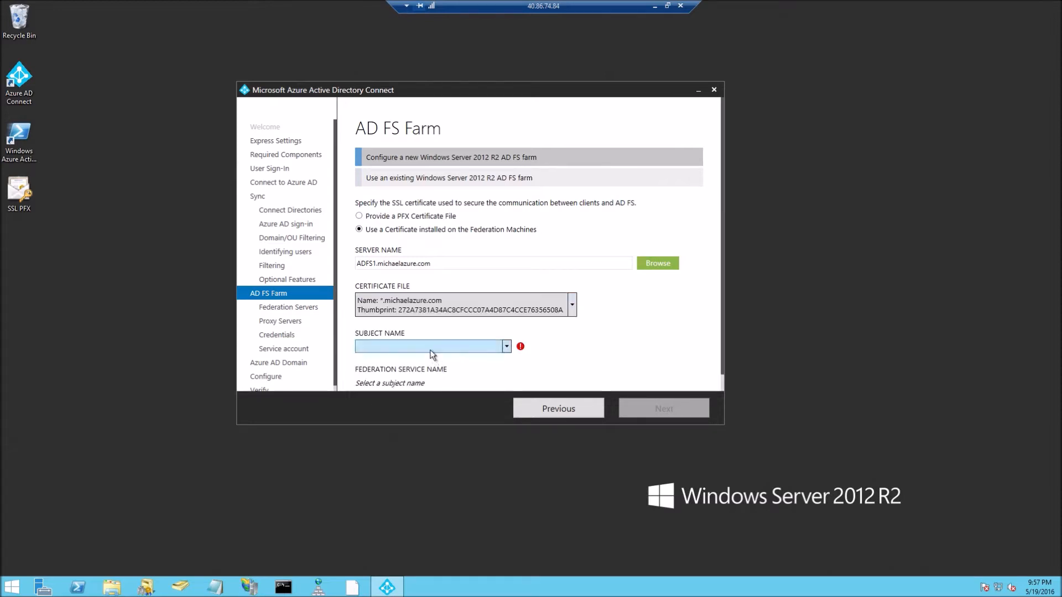
pyautogui.scroll(-1, 476, 321)
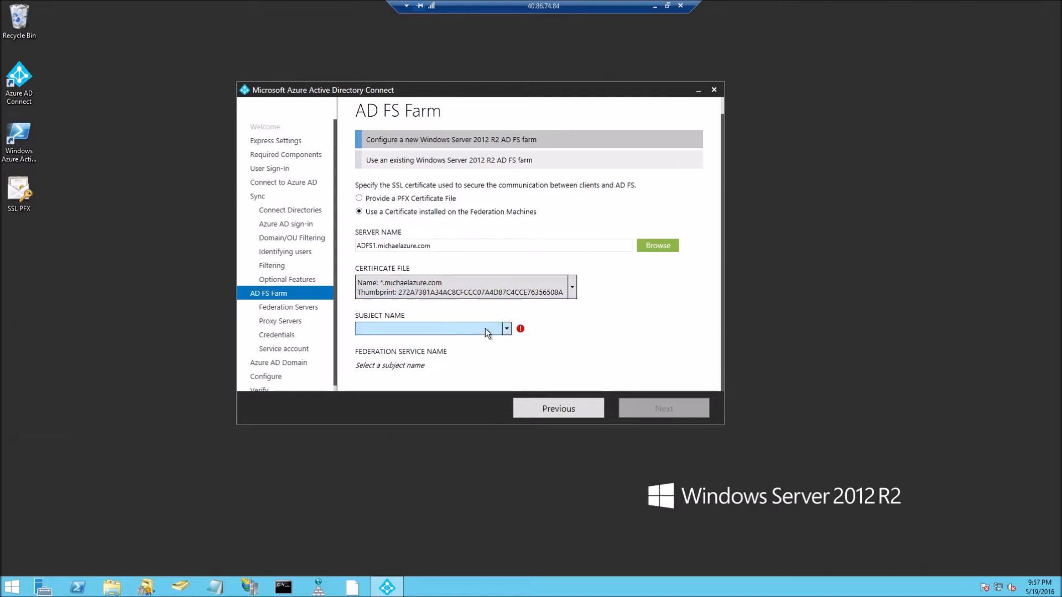
pyautogui.click(462, 328)
pyautogui.click(446, 341)
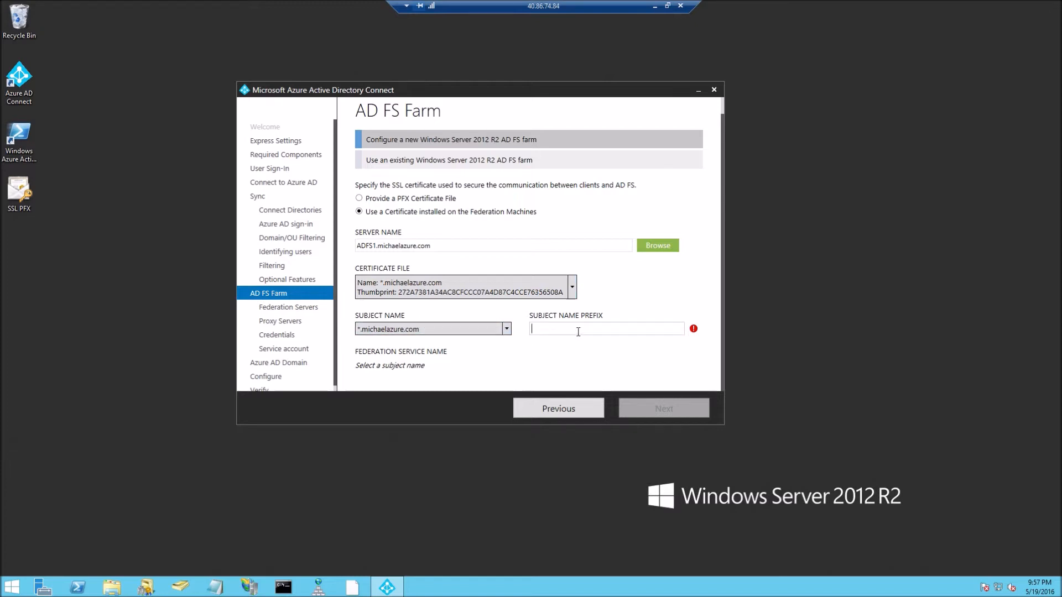
pyautogui.write('fs')
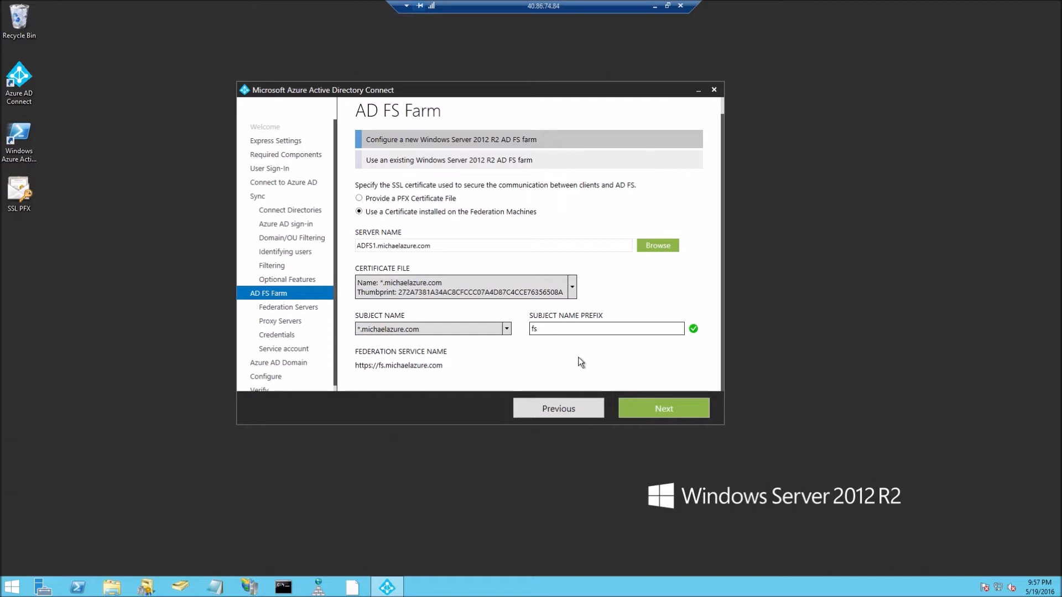
pyautogui.click(657, 409)
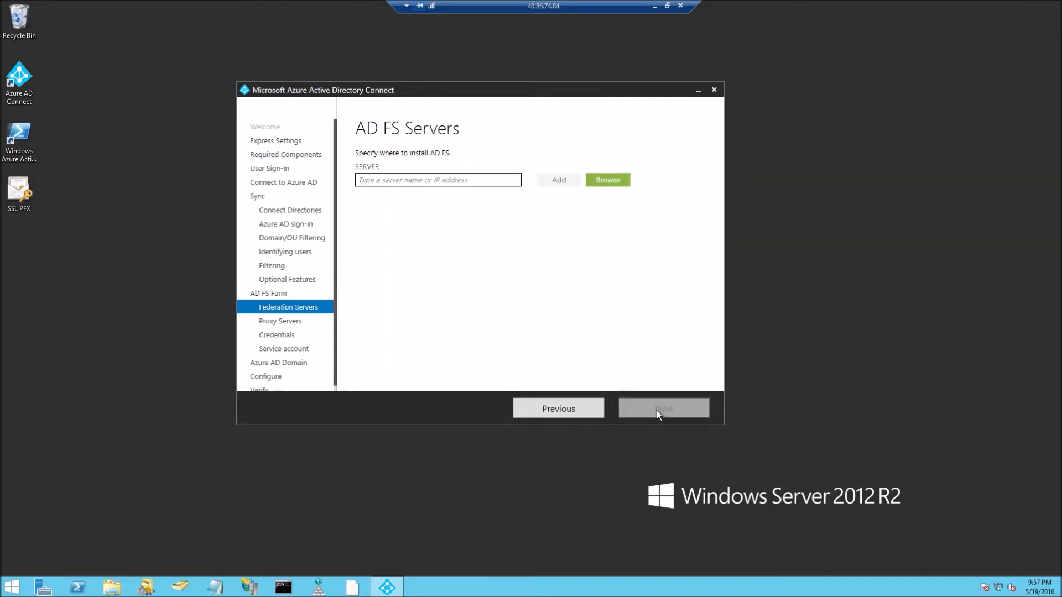
# Find ADFS1.michaelazure.com via an 'adfs' search and add it as the AD FS server.
pyautogui.click(618, 184)
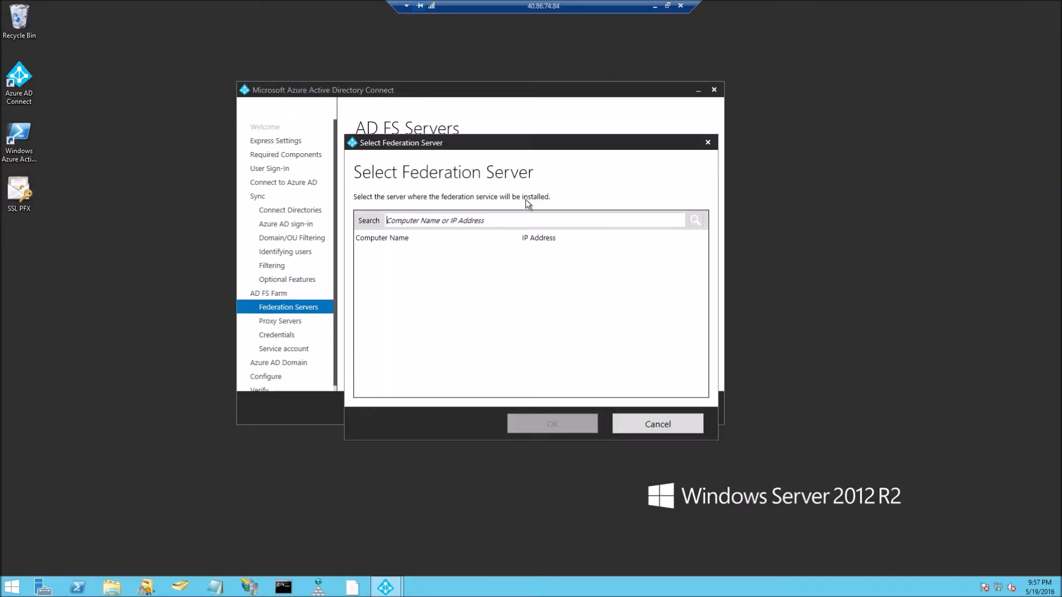
pyautogui.write('adfs')
pyautogui.press('Return')
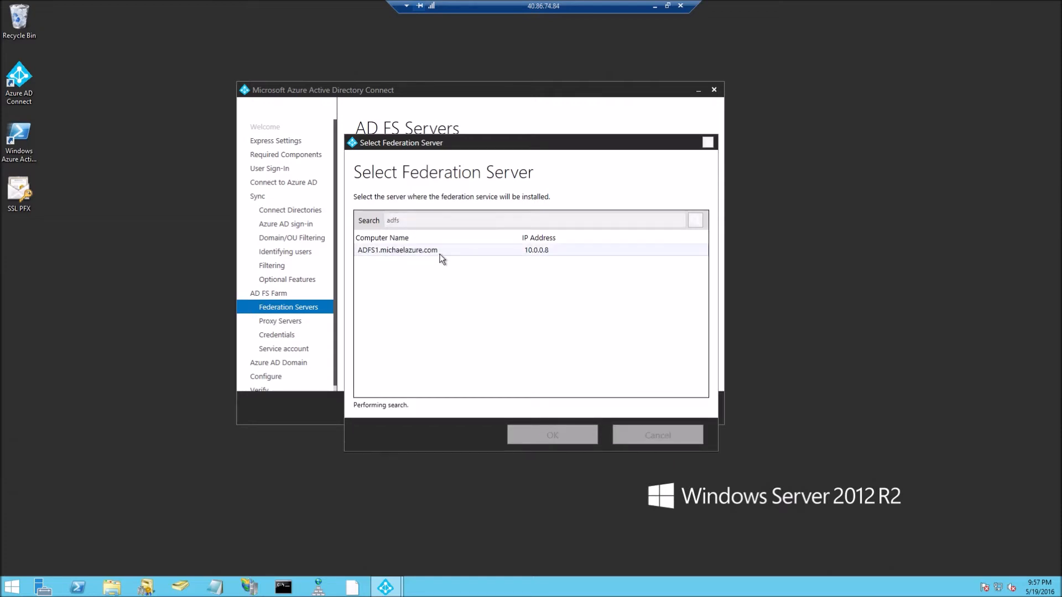
pyautogui.doubleClick(441, 253)
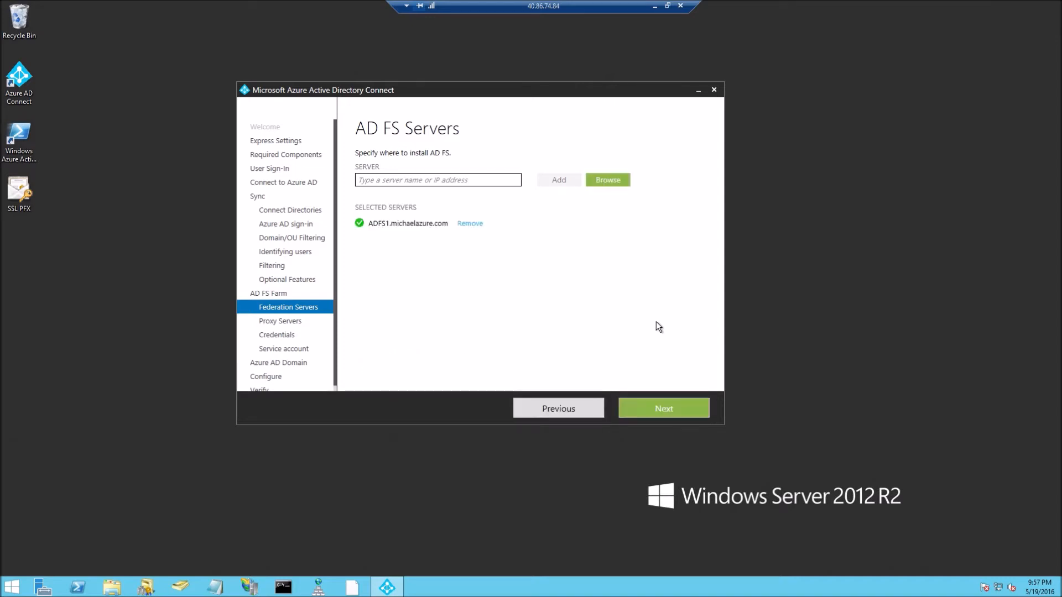
pyautogui.click(636, 414)
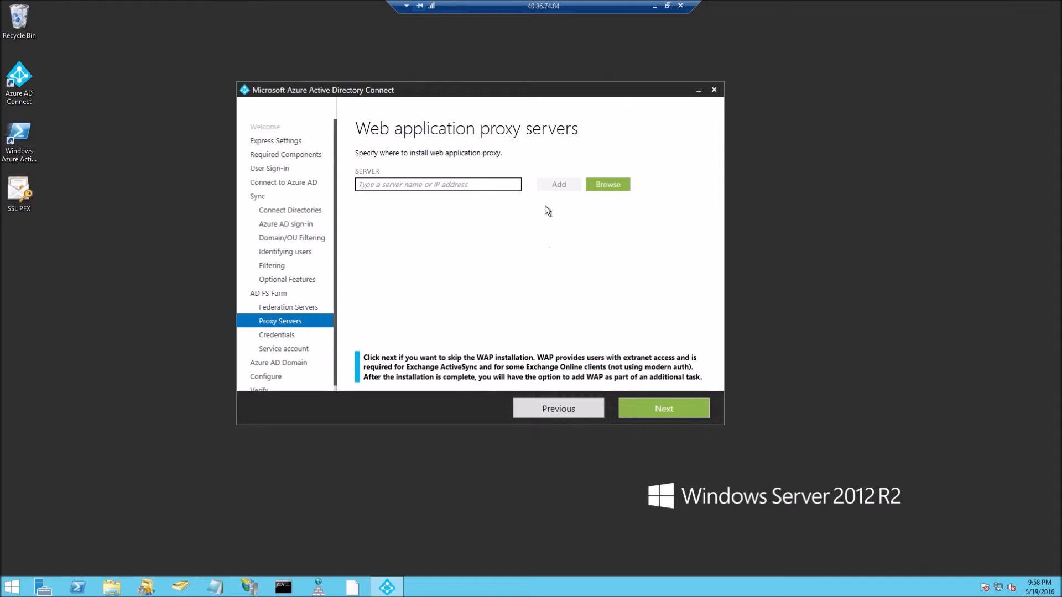
# Add PROXY1.michaelazure.com via a 'proxy' search, then recheck server selections with Previous/Next.
pyautogui.click(618, 187)
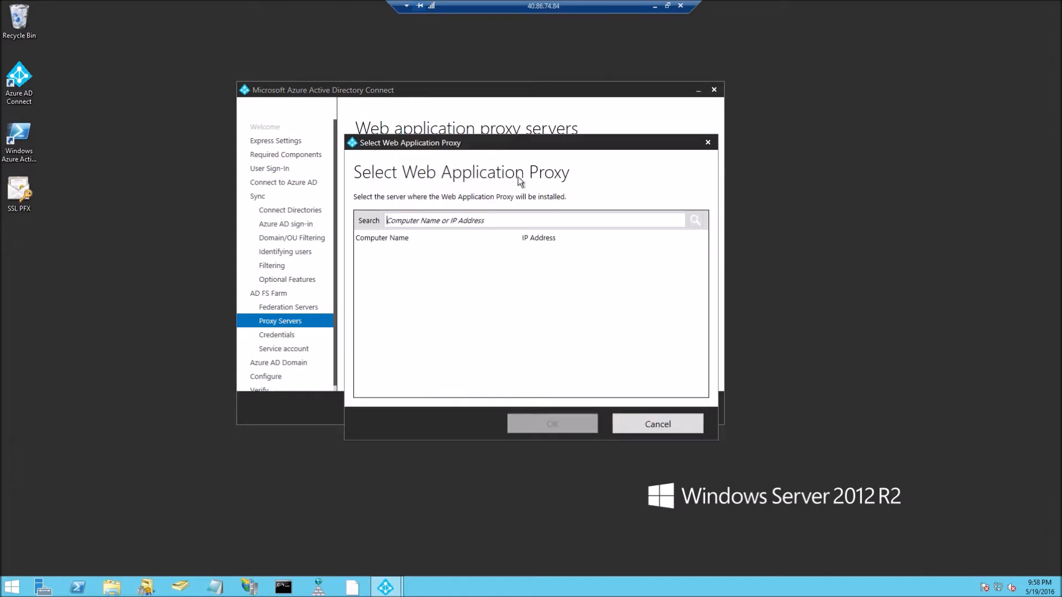
pyautogui.click(496, 219)
pyautogui.write('proxy')
pyautogui.press('Return')
pyautogui.doubleClick(504, 251)
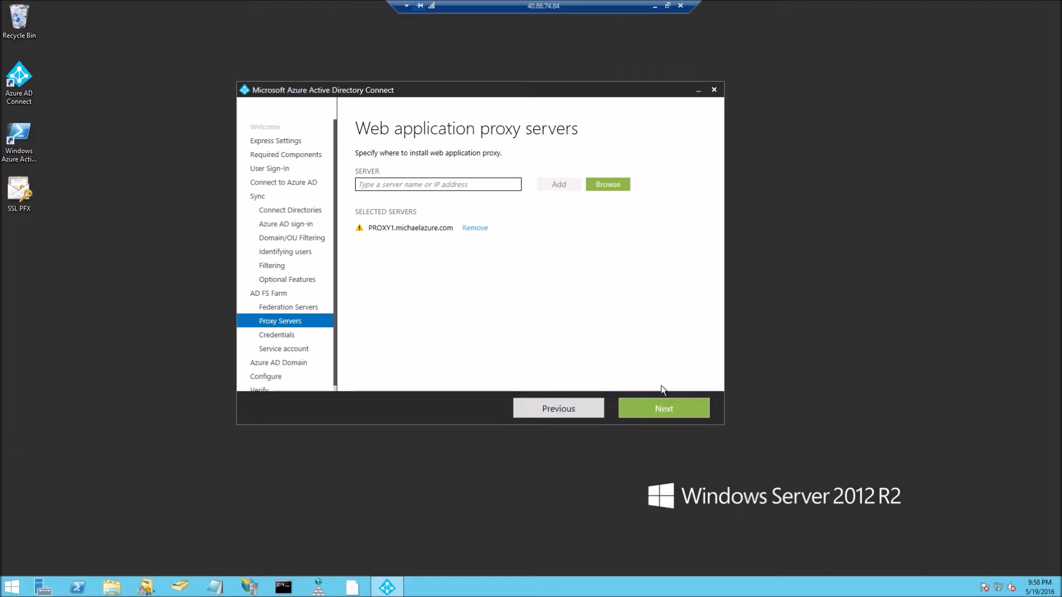
pyautogui.click(579, 412)
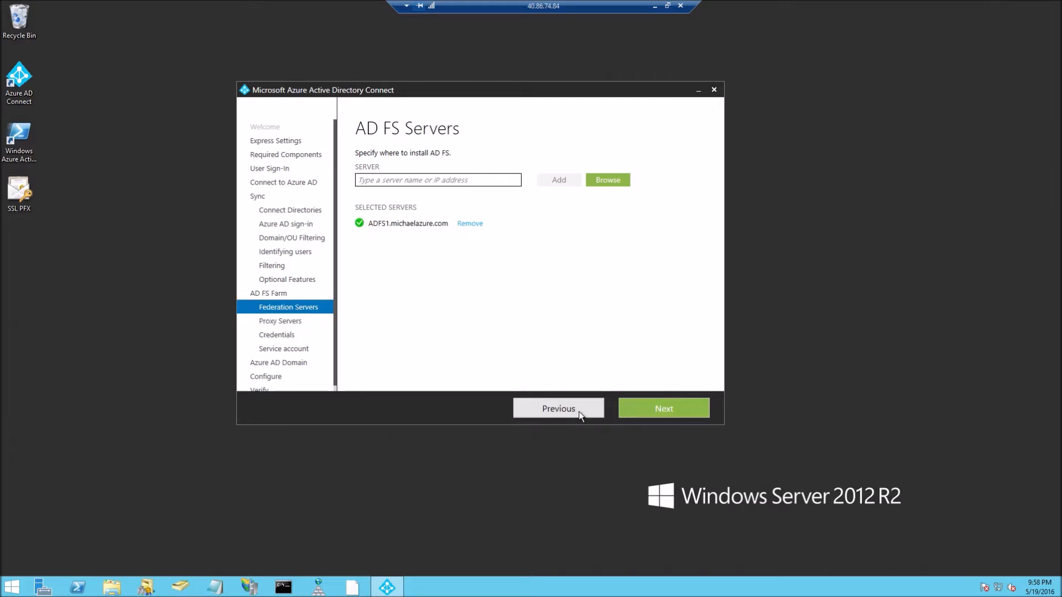
pyautogui.click(662, 405)
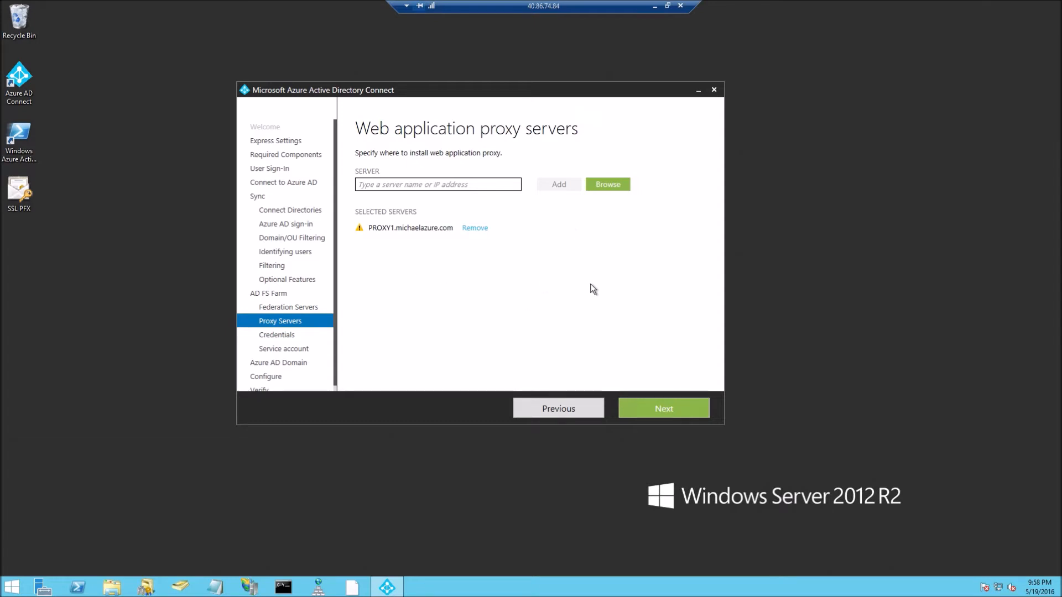
# Enter the domain administrator's username and password and continue.
pyautogui.click(658, 412)
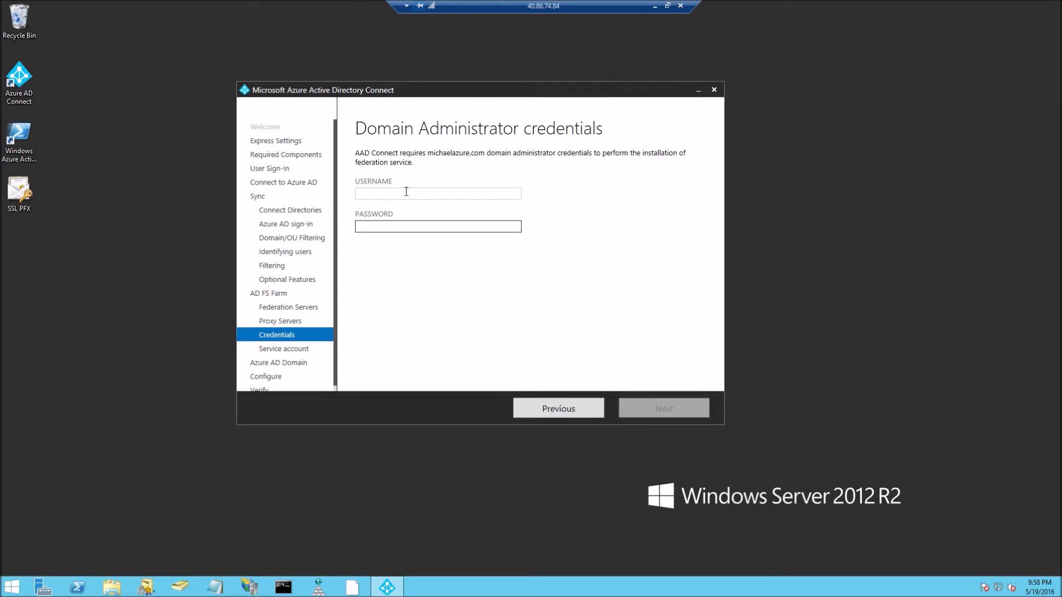
pyautogui.write('michaelazure\\Ze')
pyautogui.write('ia')
pyautogui.press('Tab')
pyautogui.write('***************')
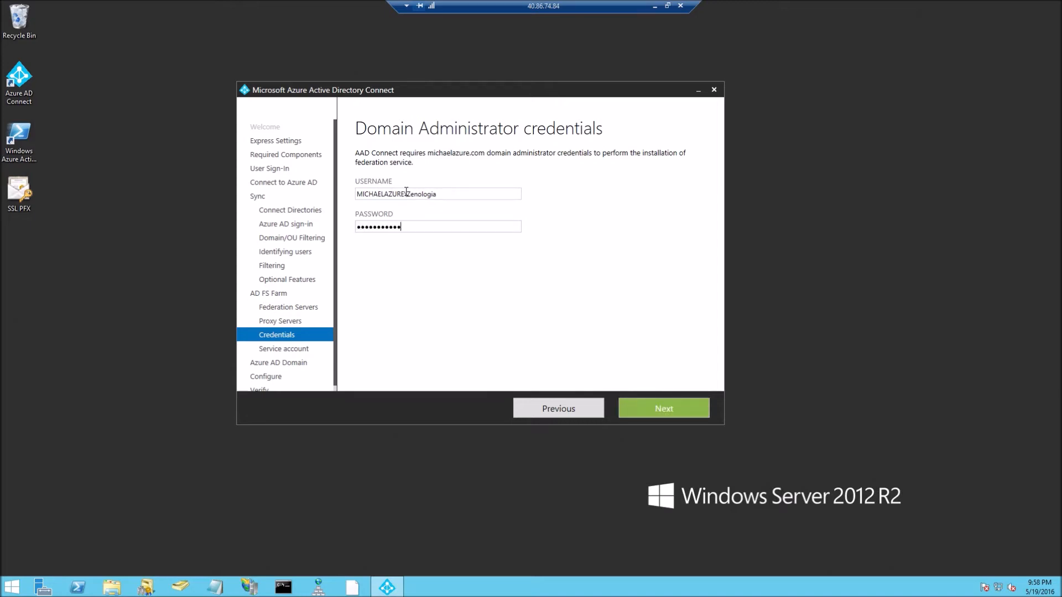
pyautogui.press('Return')
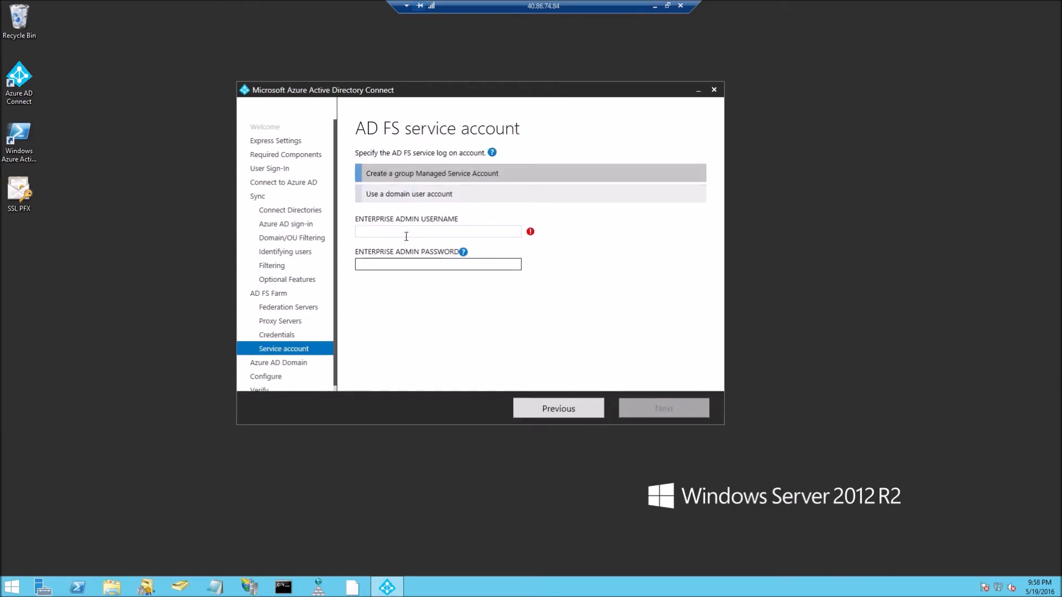
# Keep AD FS on a new group Managed Service Account and supply enterprise admin credentials.
pyautogui.click(411, 195)
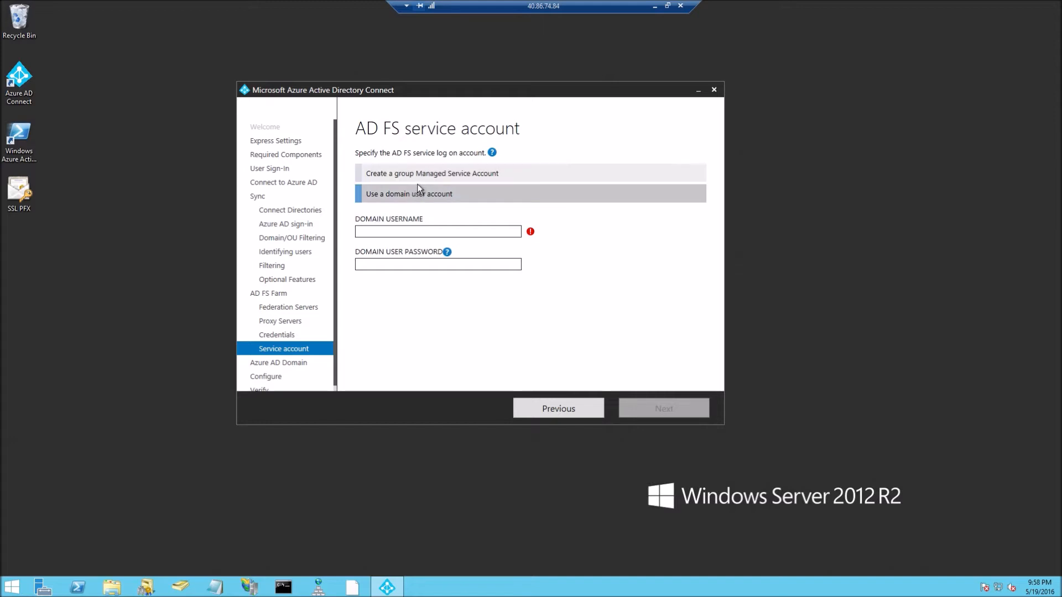
pyautogui.click(419, 176)
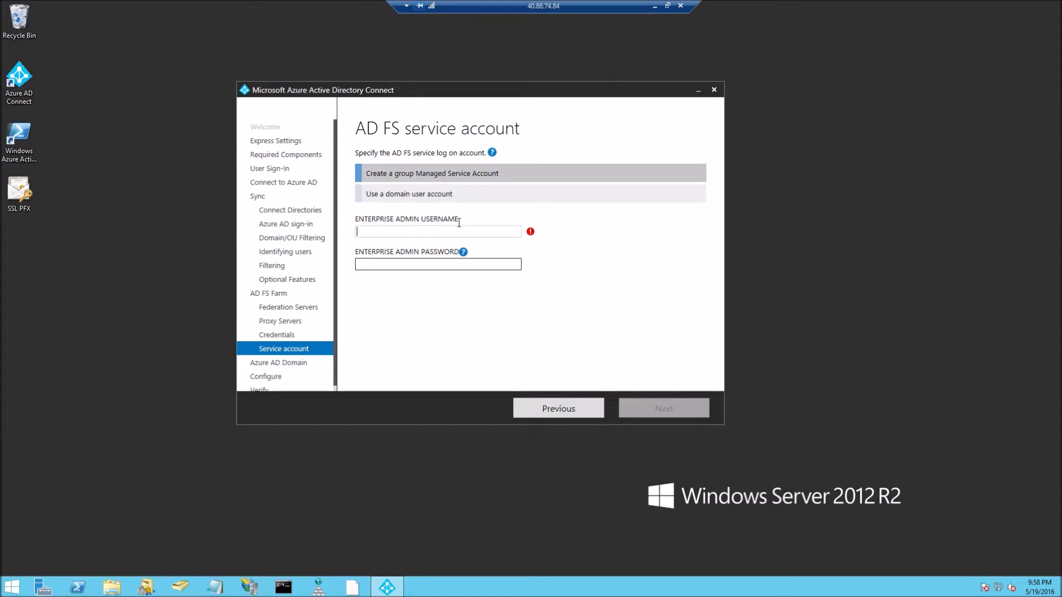
pyautogui.write('michaelazure\\Zenologia')
pyautogui.press('Tab')
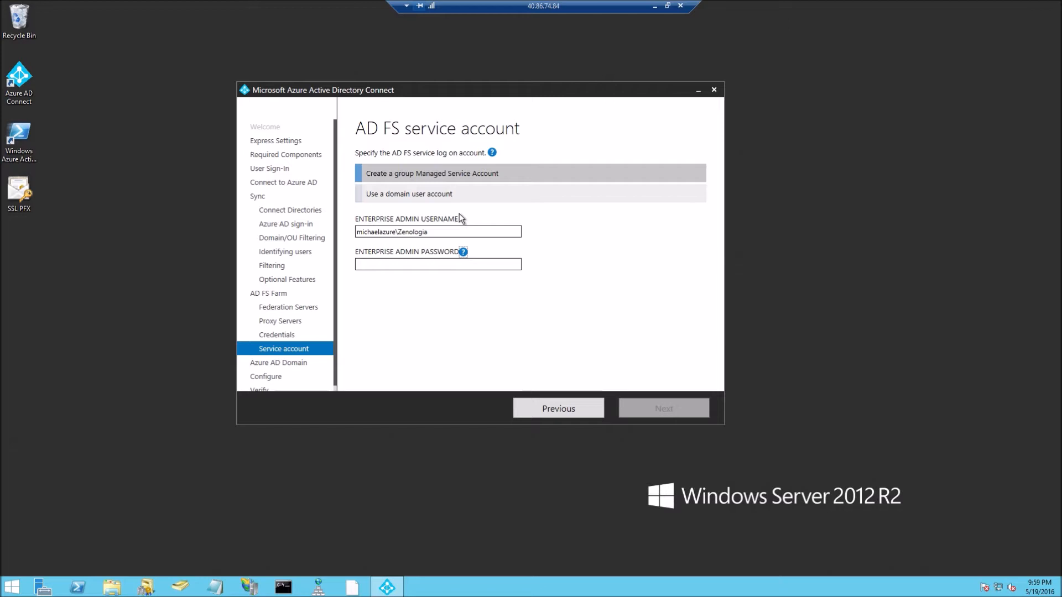
pyautogui.press('Tab')
pyautogui.write('•••••••••••••••')
pyautogui.press('Return')
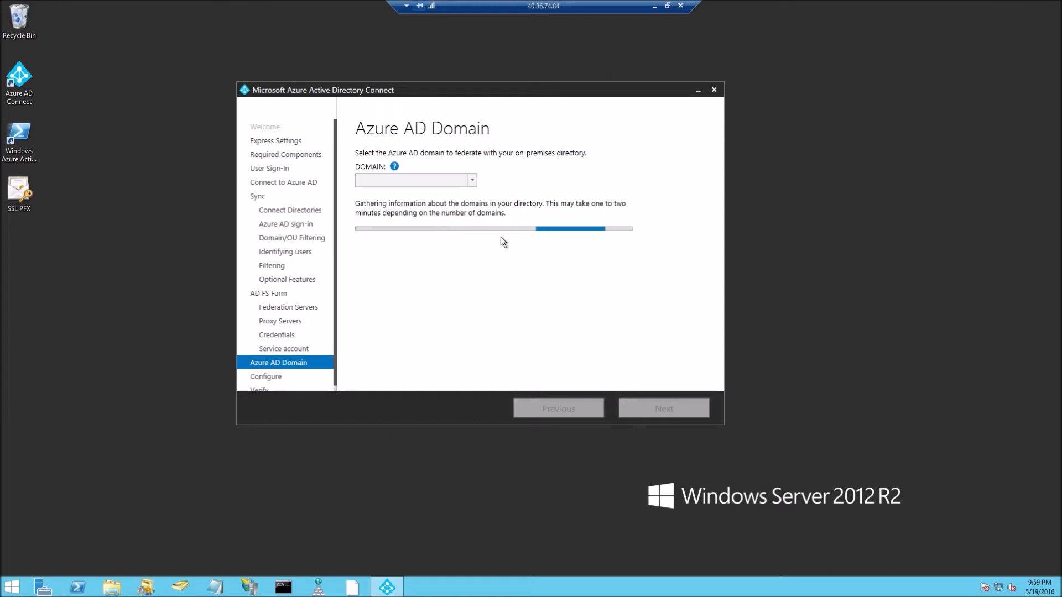
# Choose michaelazure.com as the federated domain, continue to Ready to configure, and exit full screen.
pyautogui.click(452, 183)
pyautogui.click(450, 192)
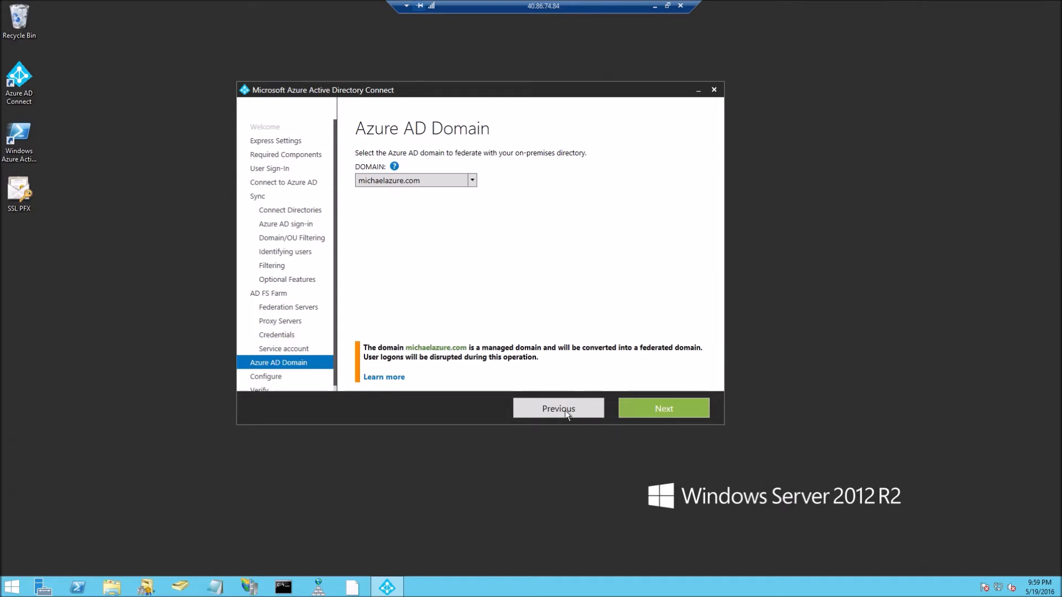
pyautogui.click(645, 408)
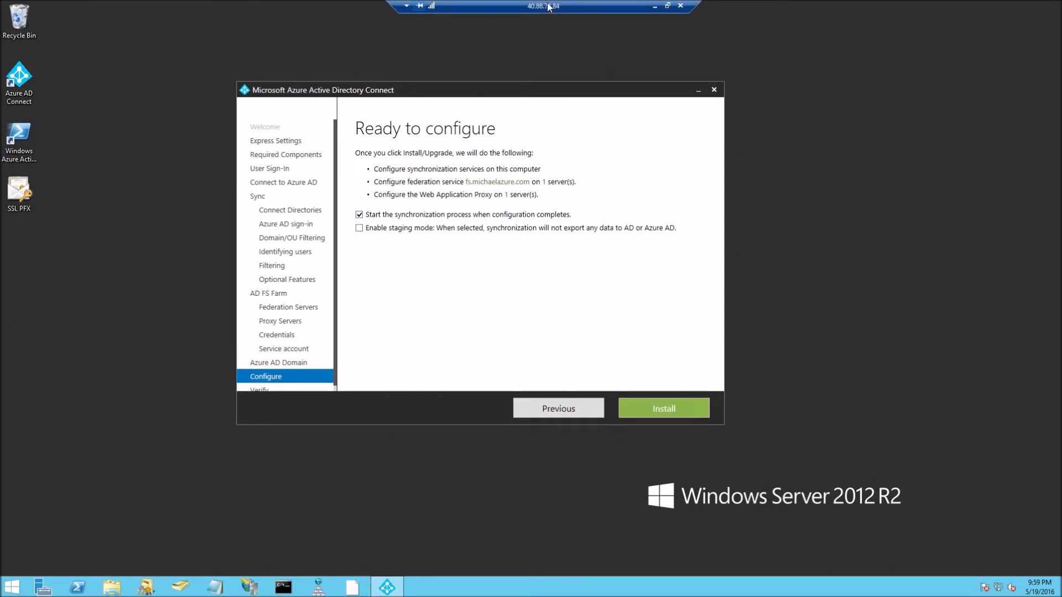
pyautogui.doubleClick(546, 9)
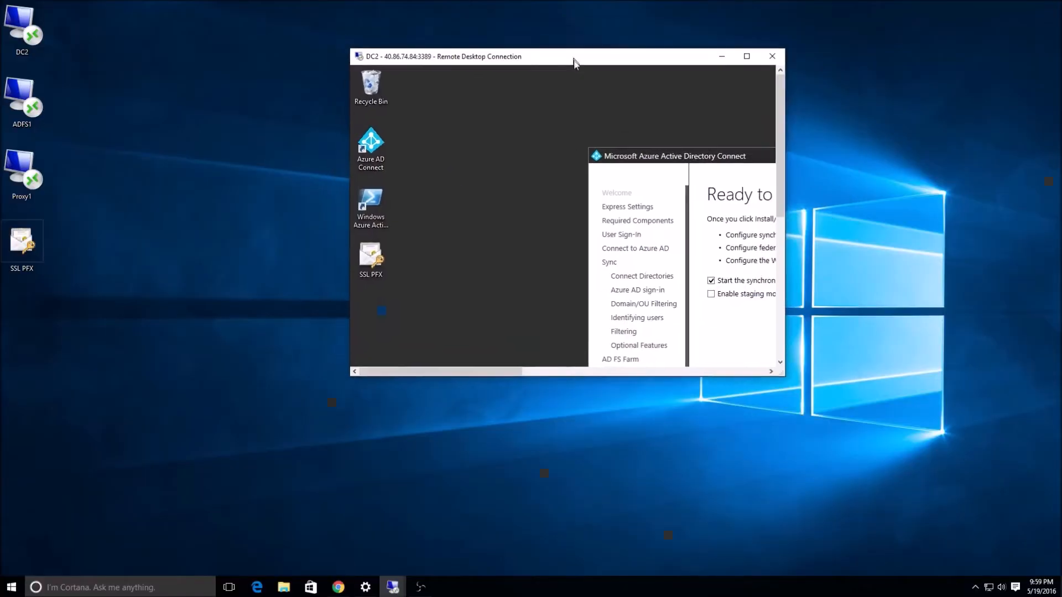
# On ADFS1, run ipconfig to confirm IPv4 10.0.0.8, then return to the DC2 session.
pyautogui.click(396, 582)
pyautogui.click(273, 545)
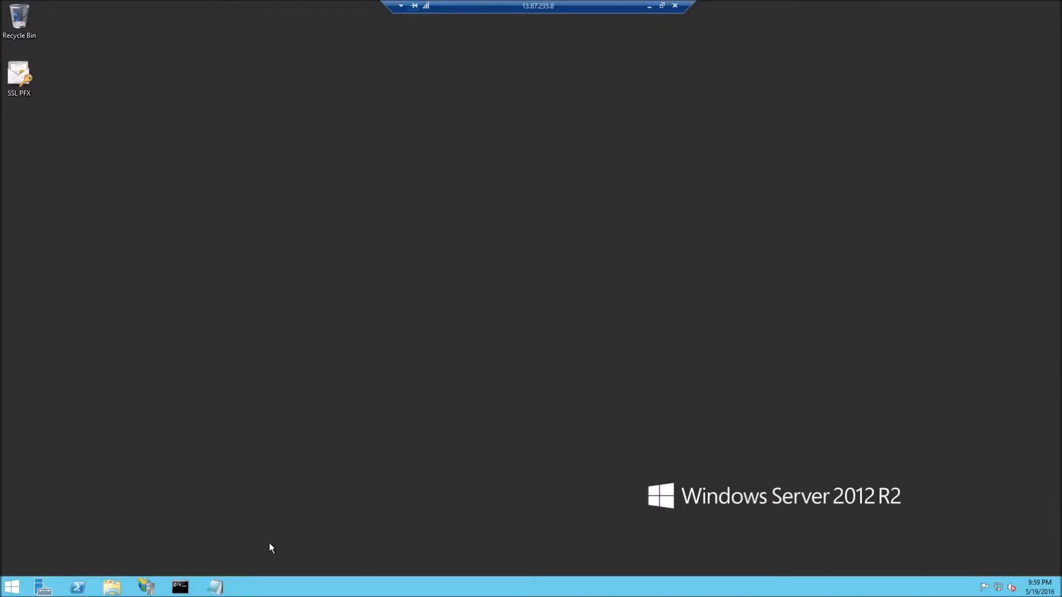
pyautogui.press('super+r')
pyautogui.write('cmd')
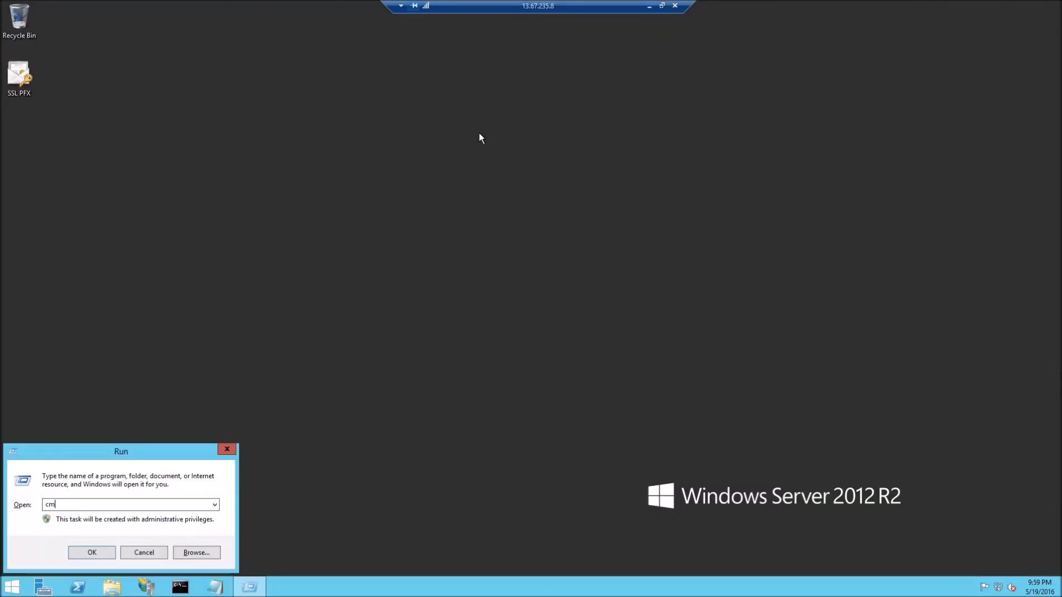
pyautogui.press('Return')
pyautogui.write('ipconfig')
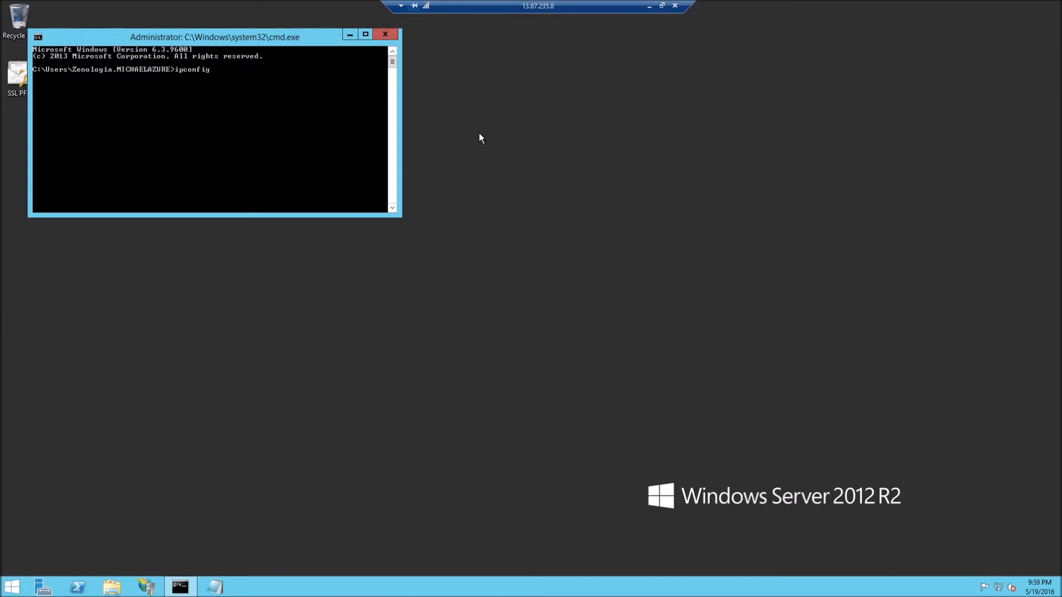
pyautogui.press('Return')
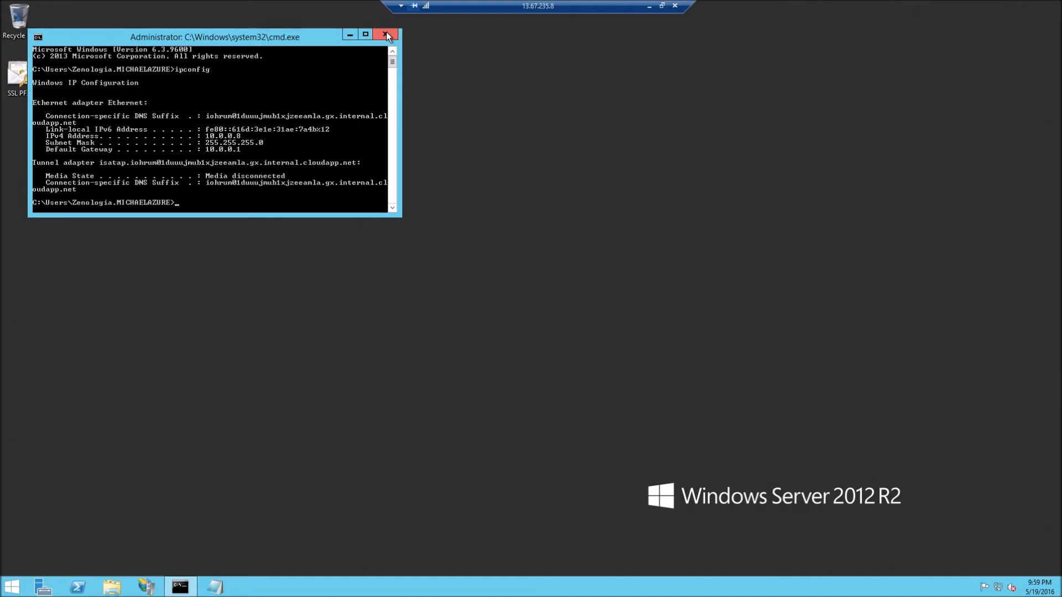
pyautogui.click(385, 34)
pyautogui.click(649, 6)
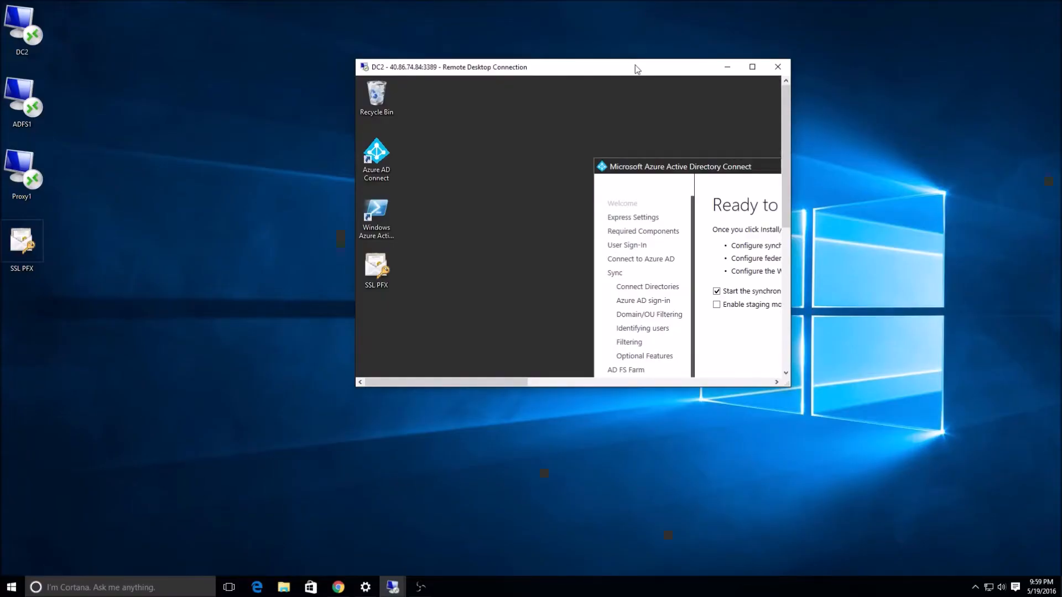
pyautogui.doubleClick(635, 69)
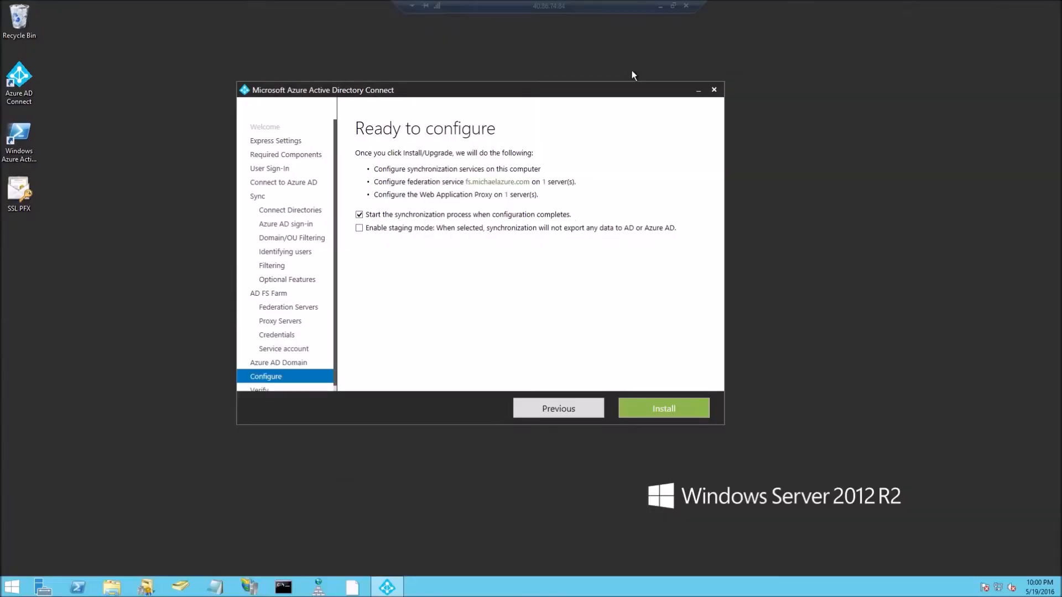
# Open DNS Manager and browse to DC2's michaelazure.com forward lookup zone.
pyautogui.click(324, 586)
pyautogui.moveTo(314, 34); pyautogui.dragTo(625, 119)
pyautogui.click(369, 171)
pyautogui.doubleClick(369, 171)
pyautogui.doubleClick(509, 185)
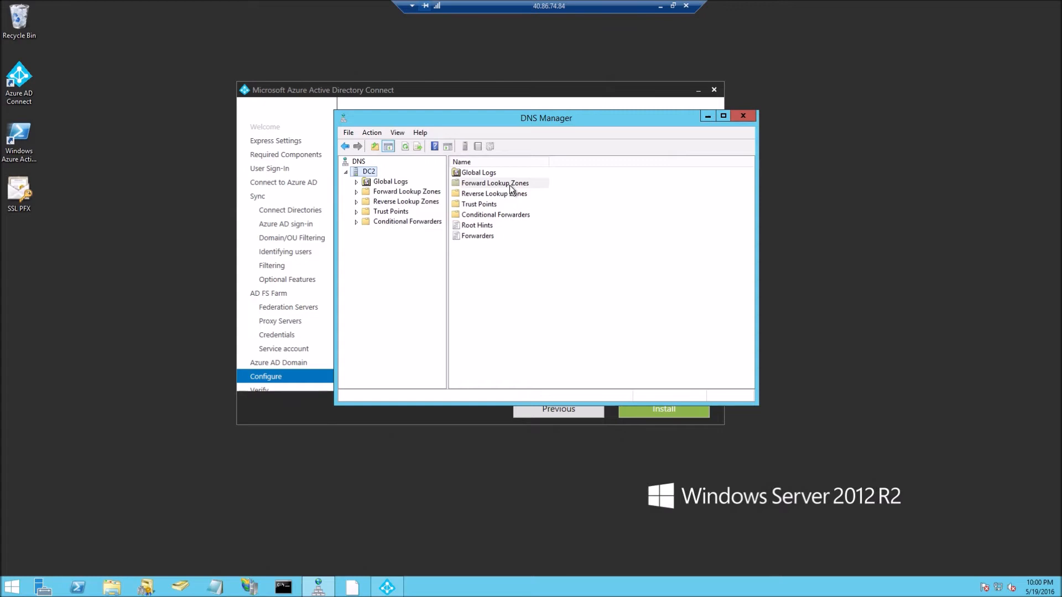
pyautogui.doubleClick(501, 183)
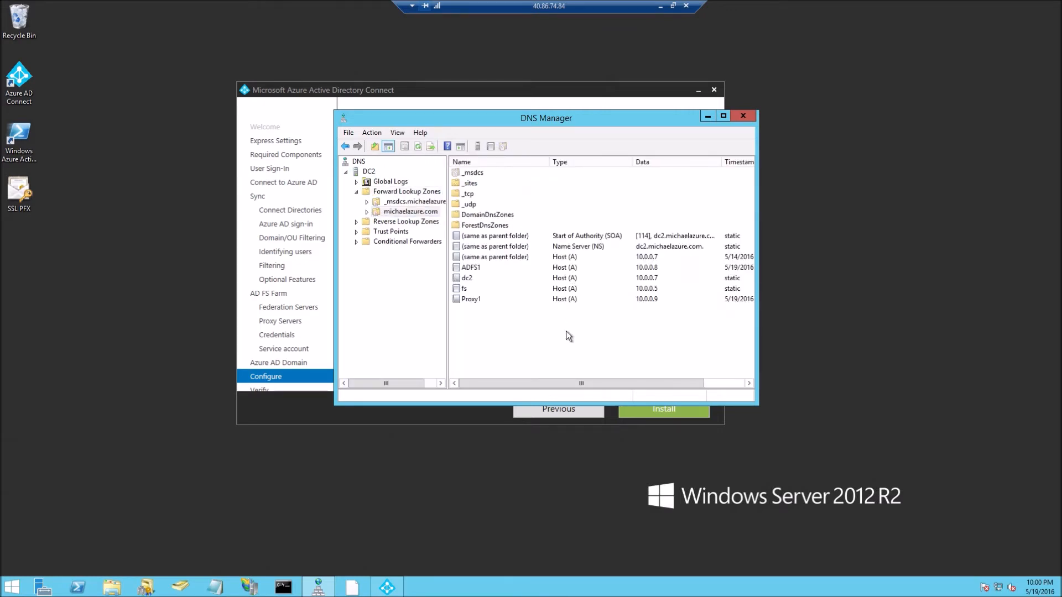
# Delete the fs host record pointing to 10.0.0.5 from the zone.
pyautogui.click(562, 288)
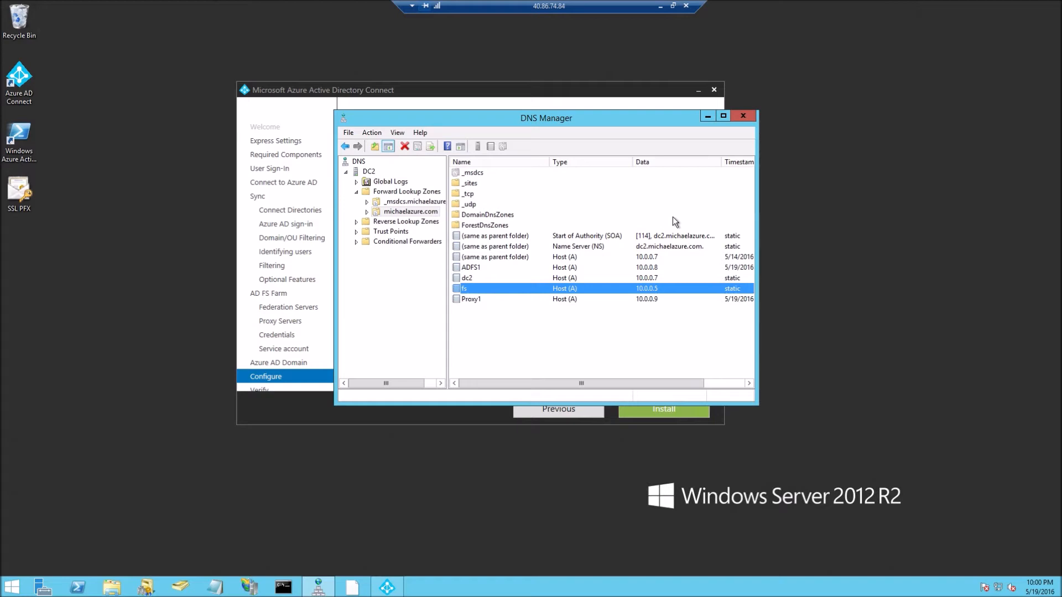
pyautogui.press('Delete')
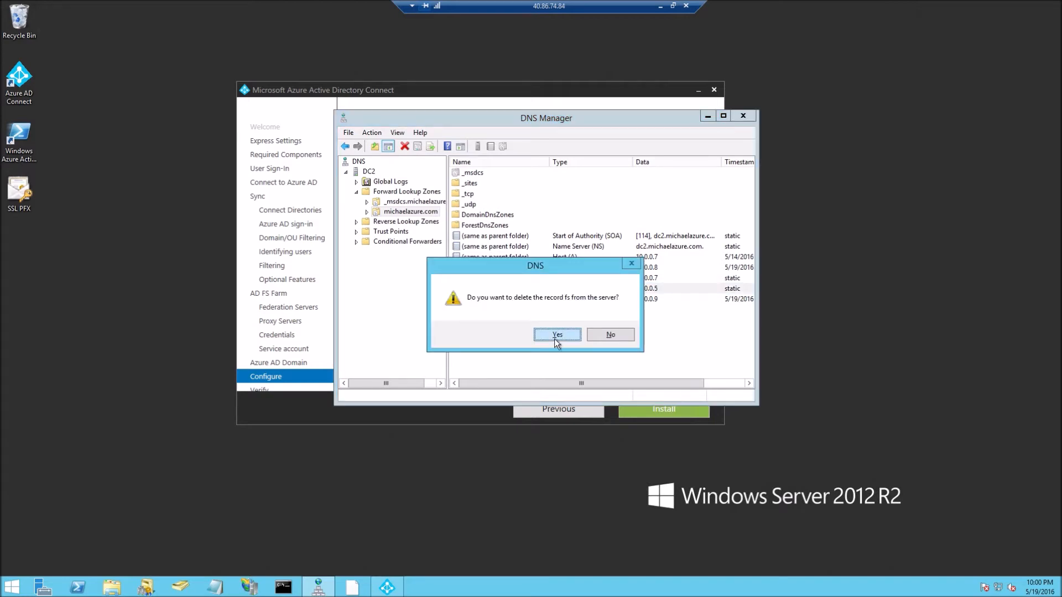
pyautogui.click(557, 336)
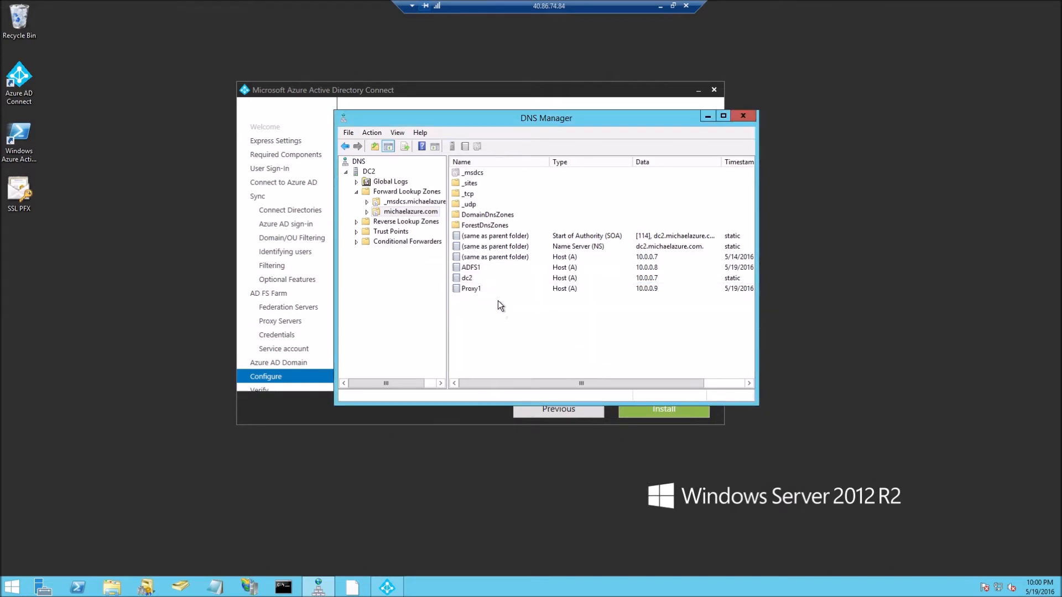
pyautogui.click(500, 267)
pyautogui.click(649, 342)
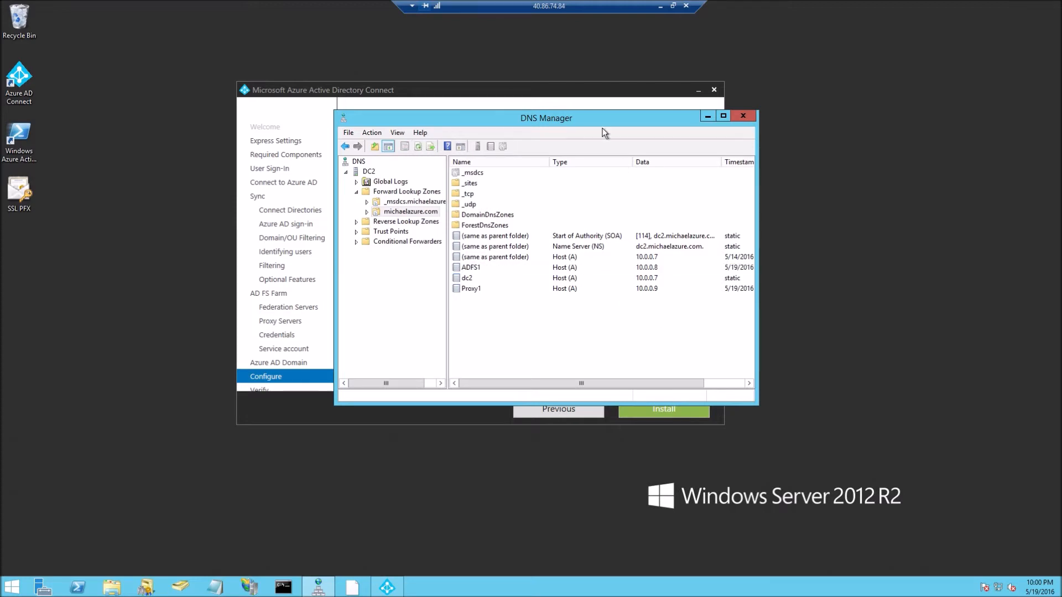
pyautogui.moveTo(585, 117); pyautogui.dragTo(529, 98)
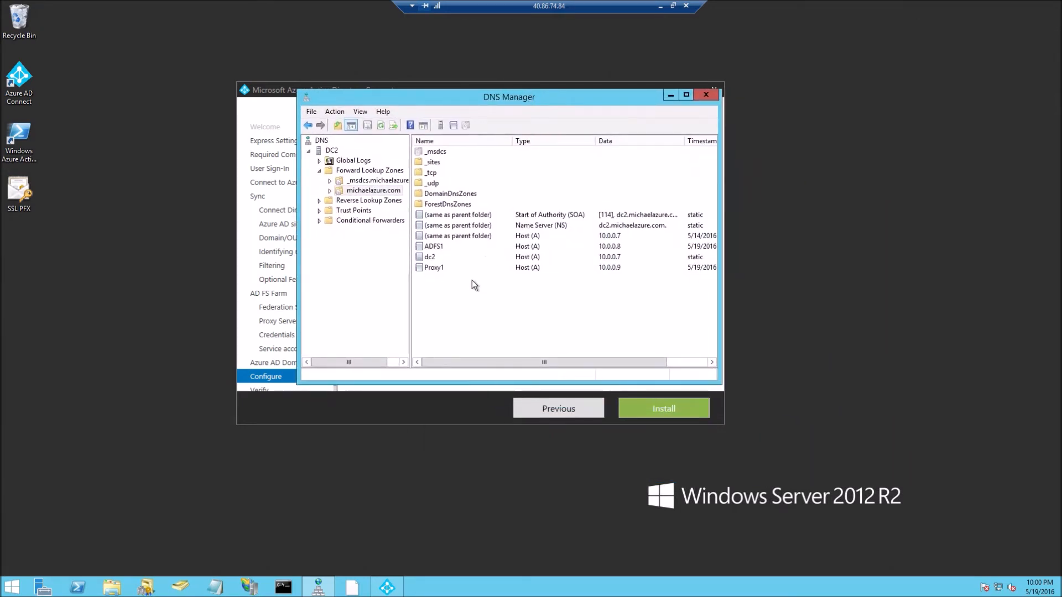
pyautogui.rightClick(466, 299)
# Add a new fs host (A) record at 10.0.0.8 and close DNS Manager.
pyautogui.click(501, 337)
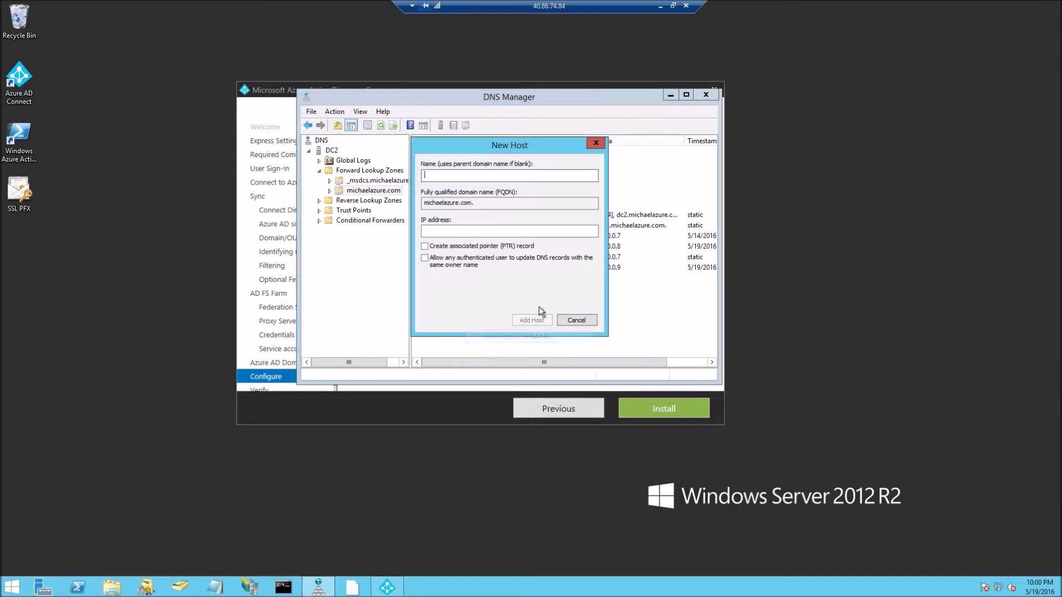
pyautogui.write('fs')
pyautogui.click(491, 228)
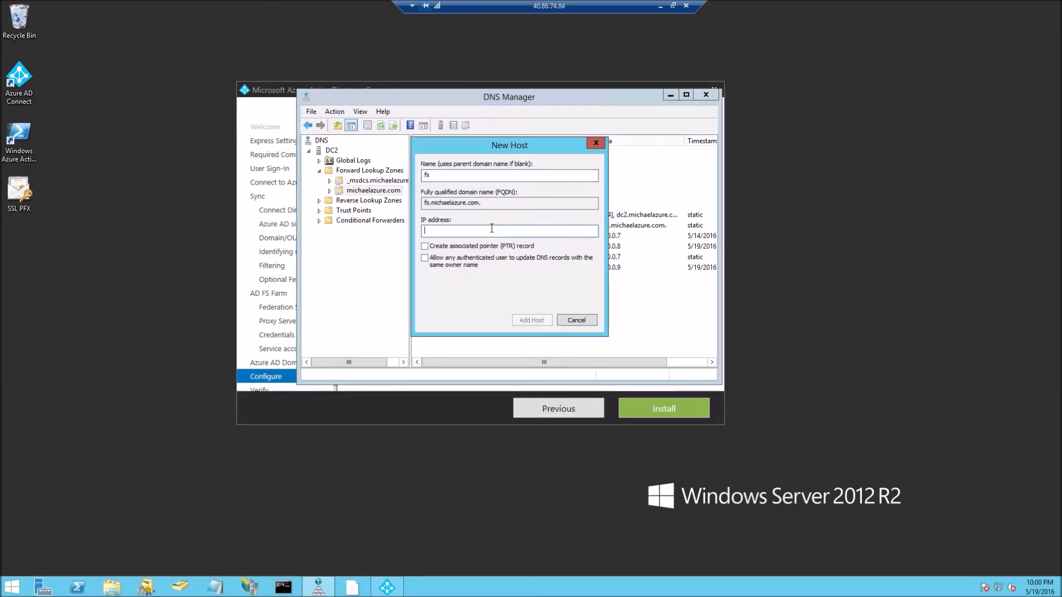
pyautogui.write('10.0.0.8')
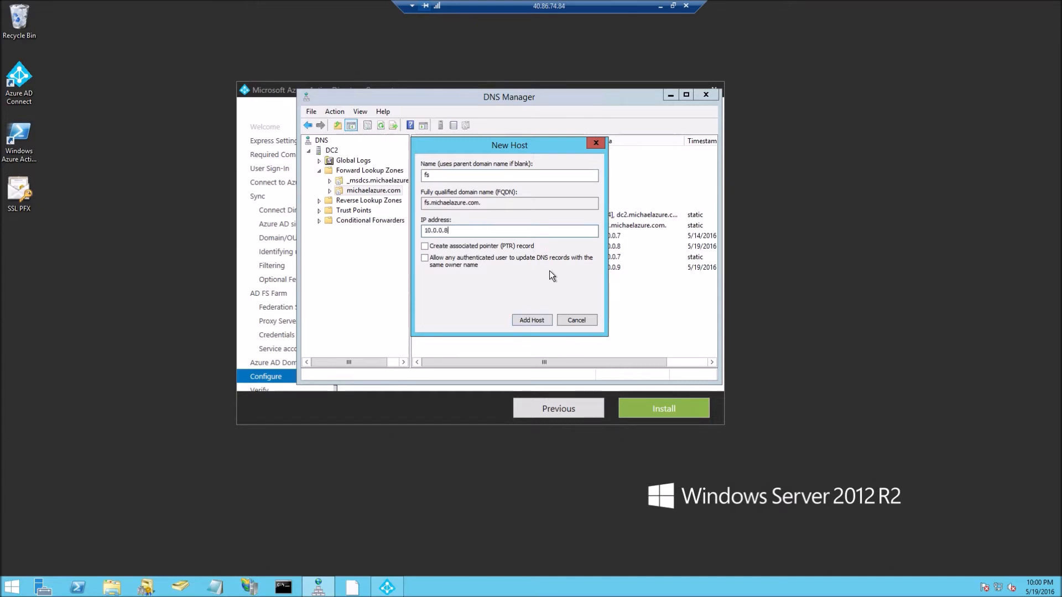
pyautogui.click(531, 321)
pyautogui.click(610, 337)
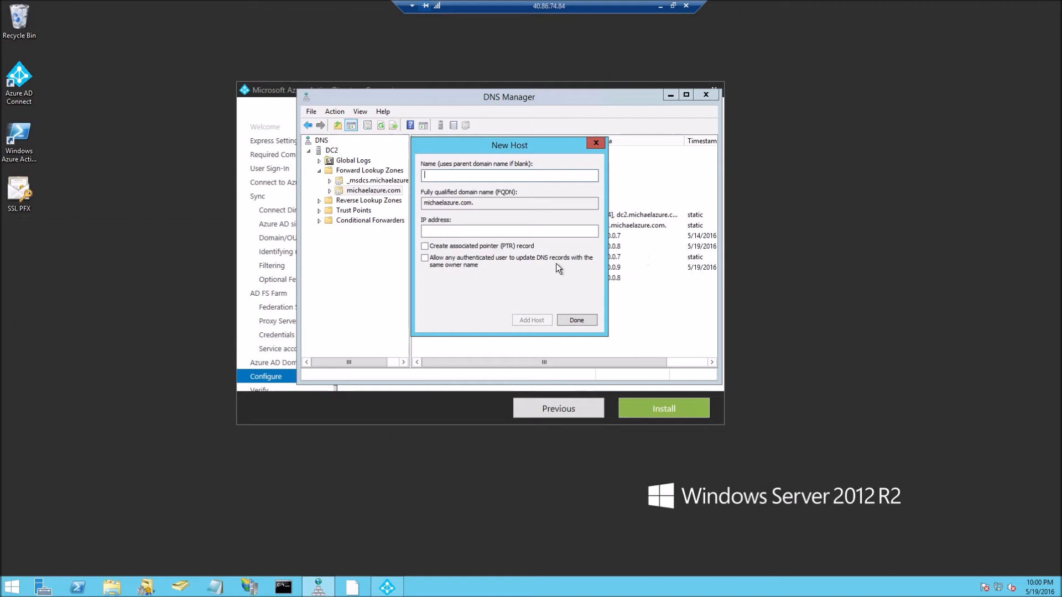
pyautogui.click(573, 319)
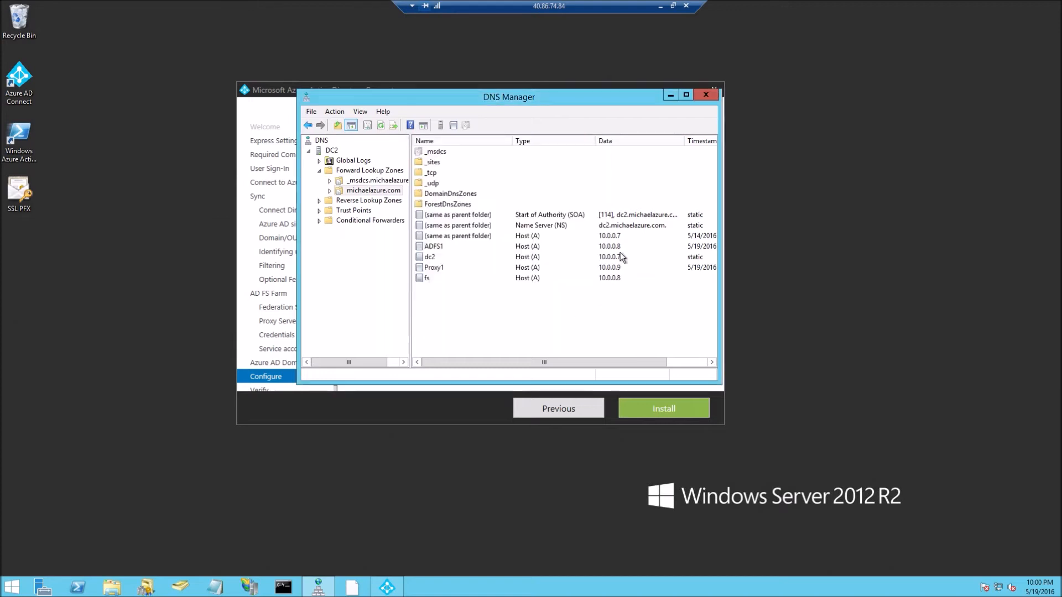
pyautogui.click(710, 96)
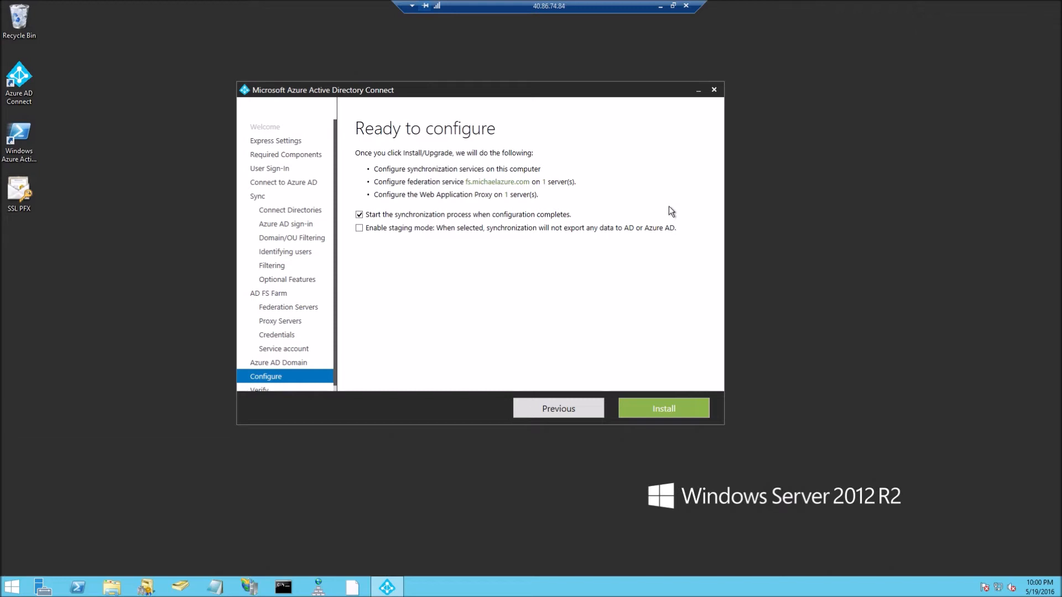
# Start the Azure AD Connect installation, then switch to GoDaddy DNS Management in Chrome.
pyautogui.click(668, 407)
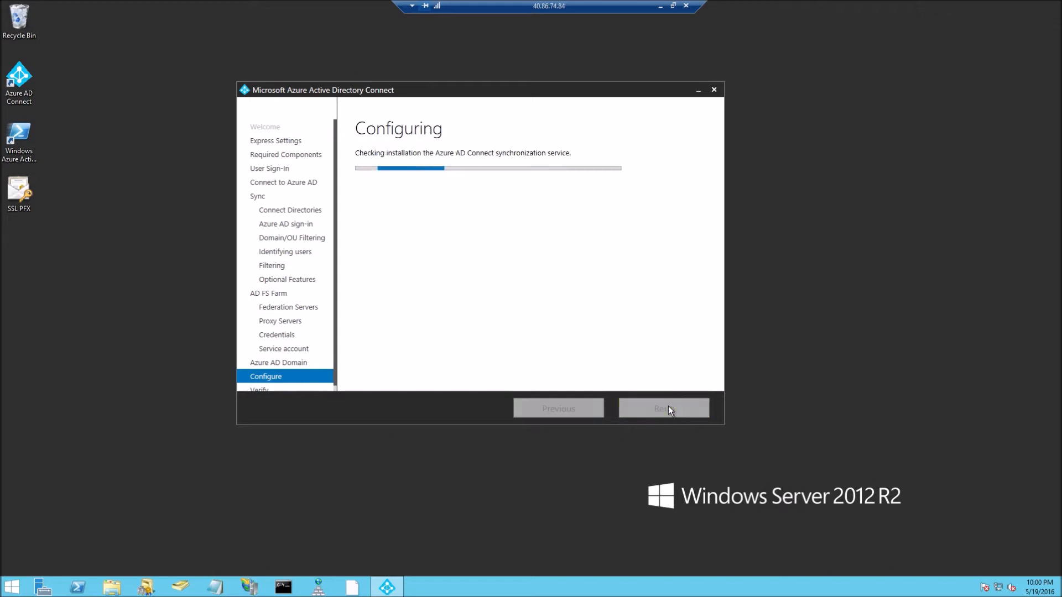
pyautogui.doubleClick(532, 5)
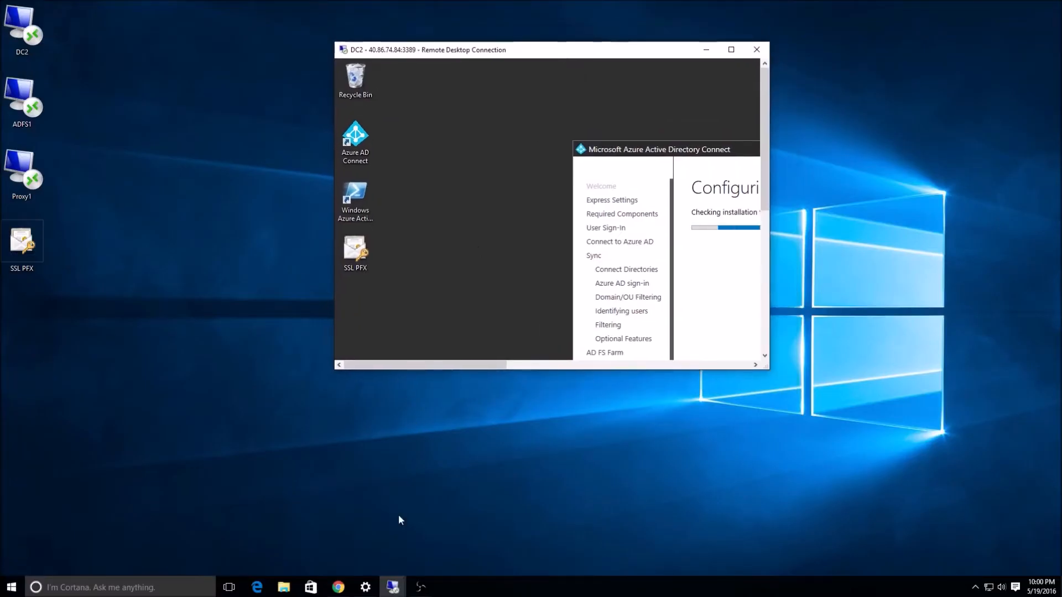
pyautogui.moveTo(400, 588)
pyautogui.click(403, 547)
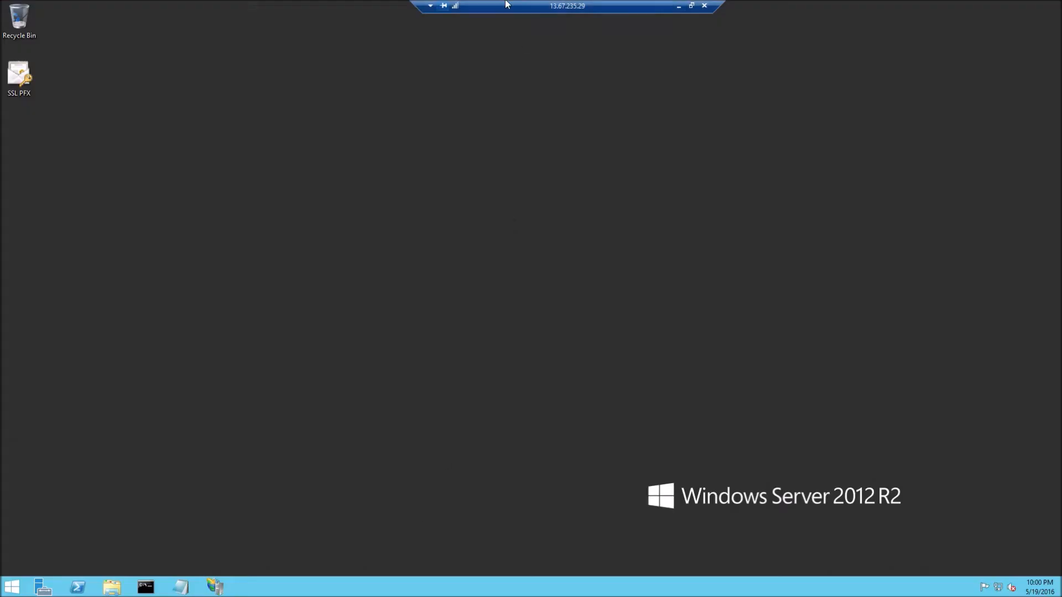
pyautogui.doubleClick(540, 6)
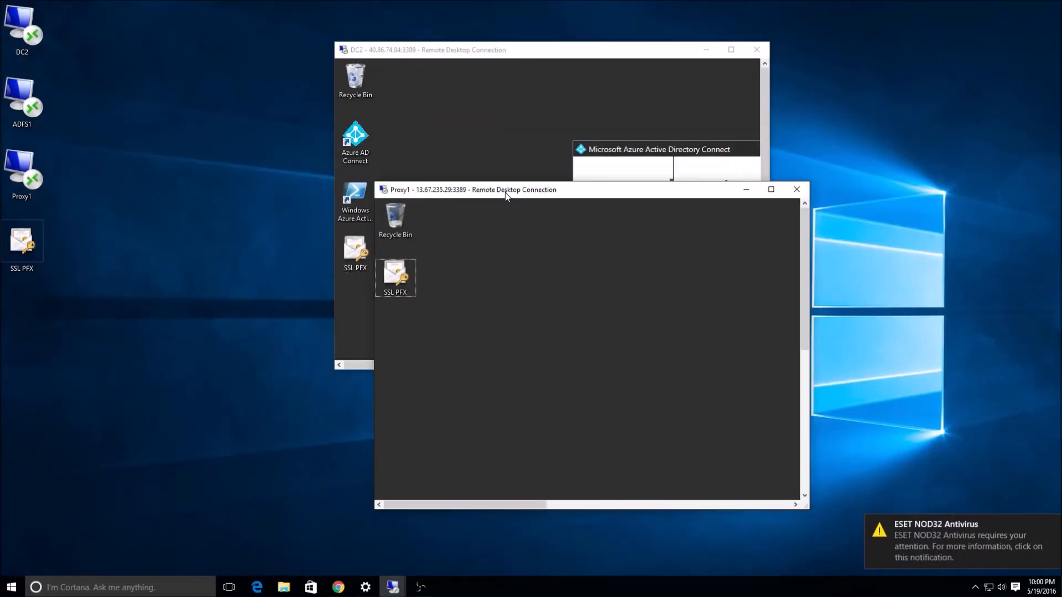
pyautogui.click(544, 46)
pyautogui.doubleClick(544, 45)
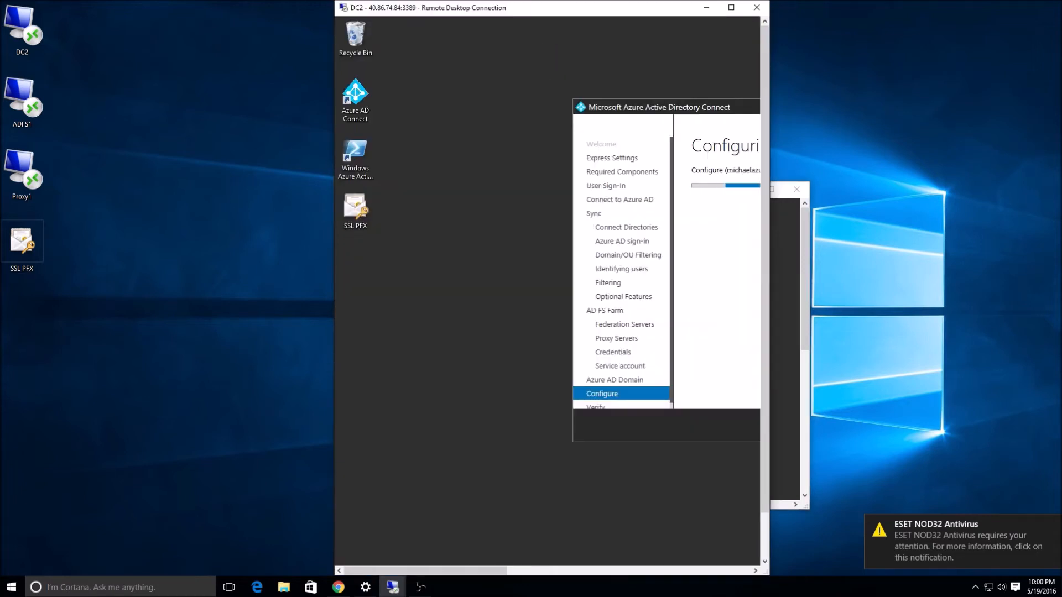
pyautogui.doubleClick(558, 1)
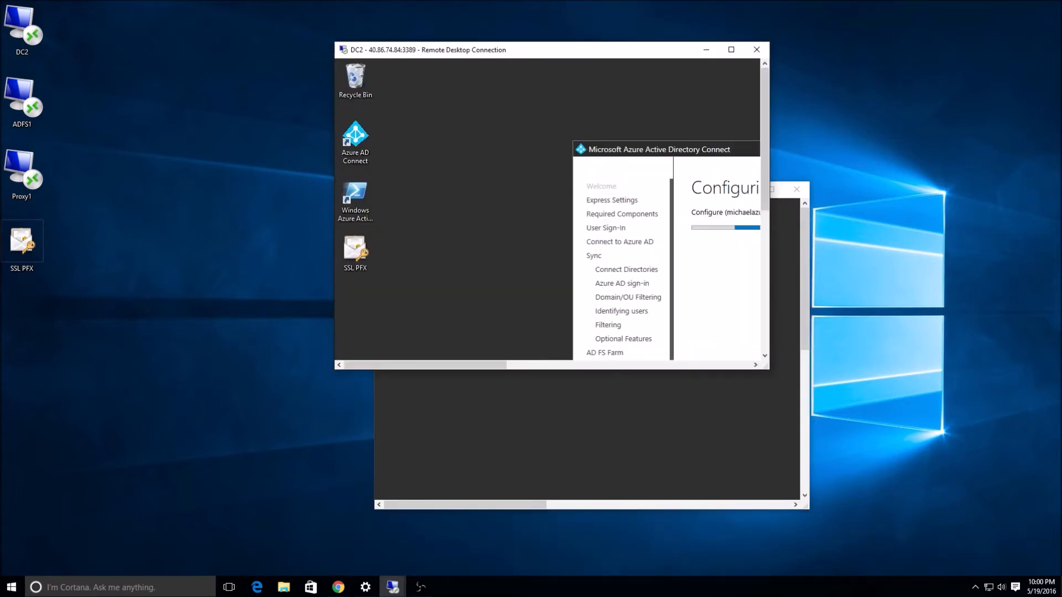
pyautogui.click(338, 587)
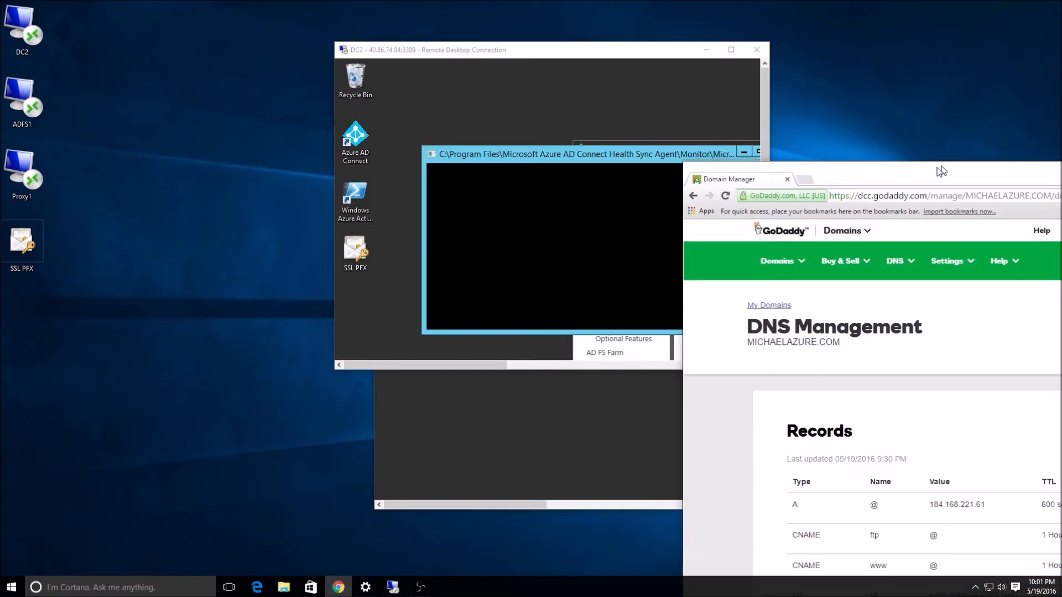
# Start a new GoDaddy DNS record of type A with host fs.
pyautogui.moveTo(939, 170); pyautogui.dragTo(591, 0)
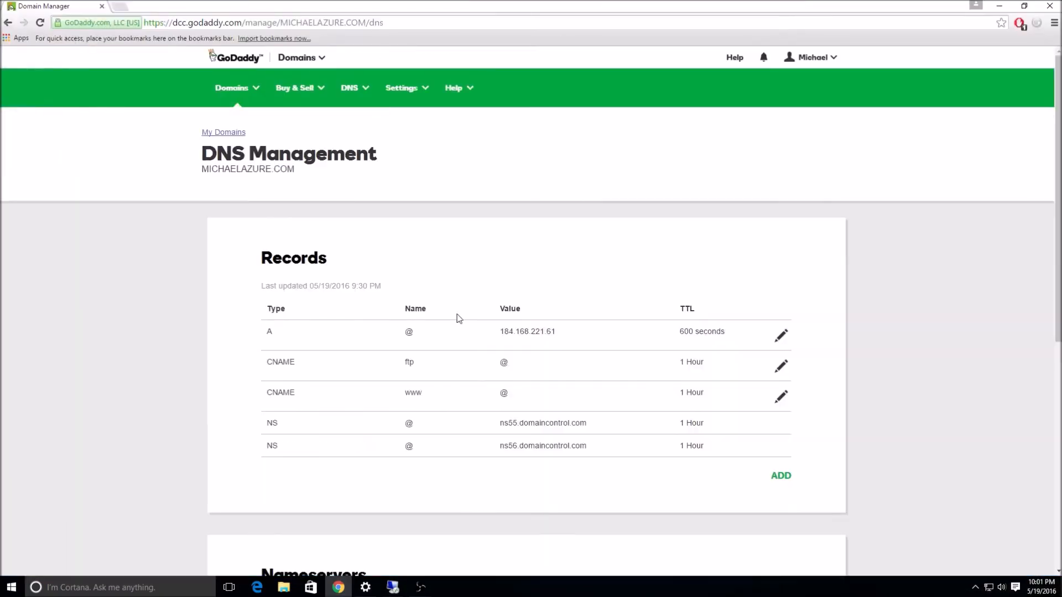
pyautogui.scroll(-5, 365, 248)
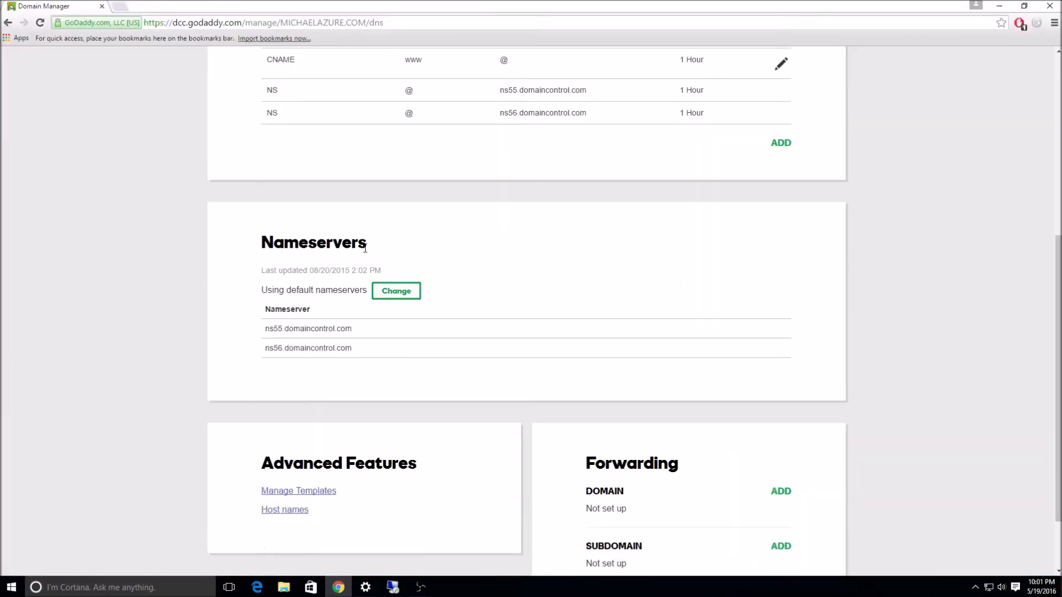
pyautogui.scroll(1, 365, 248)
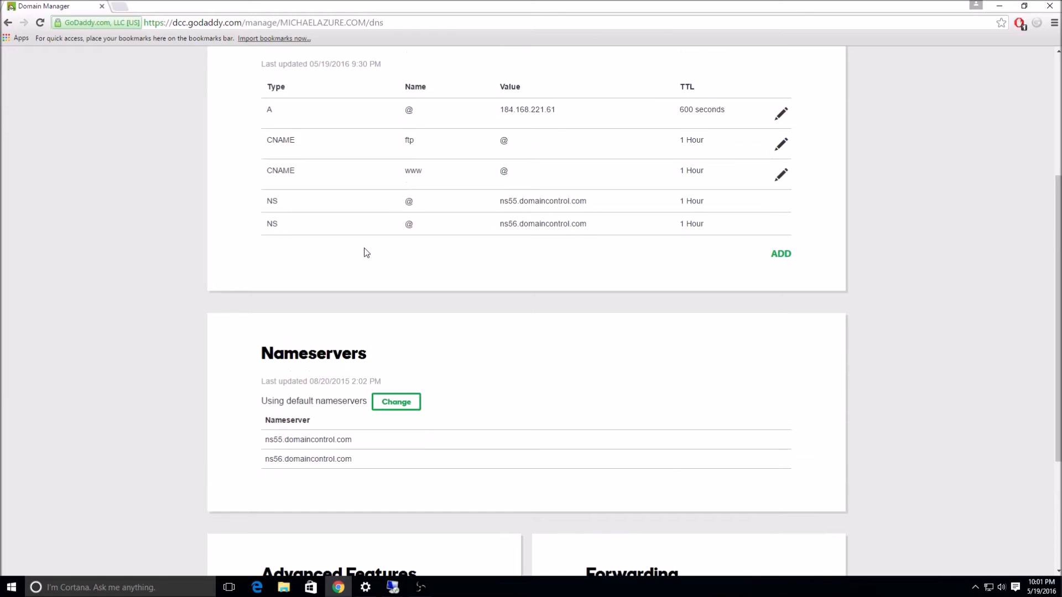
pyautogui.scroll(4, 364, 253)
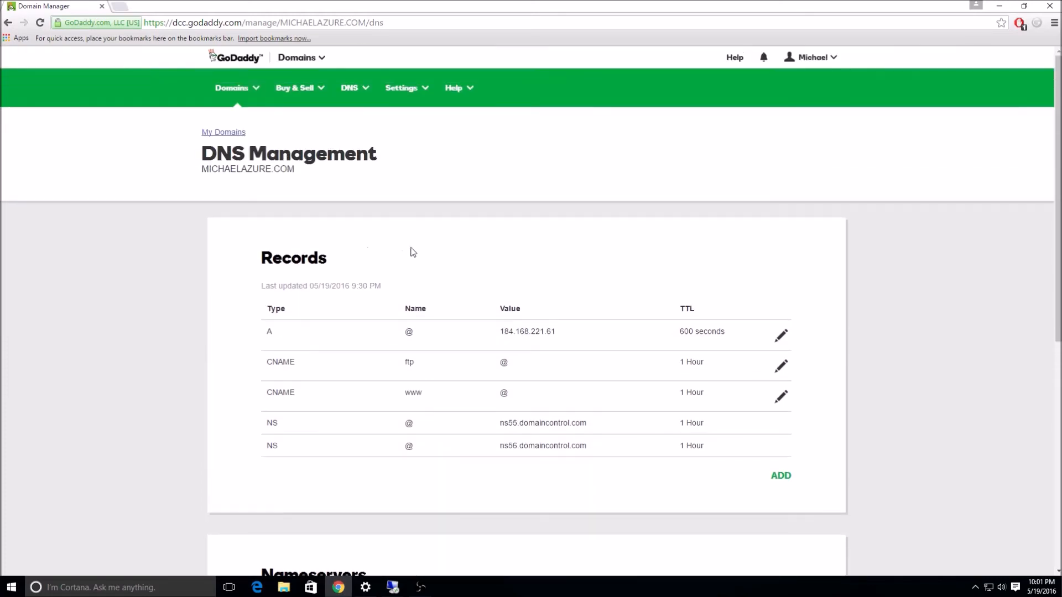
pyautogui.scroll(-1, 430, 275)
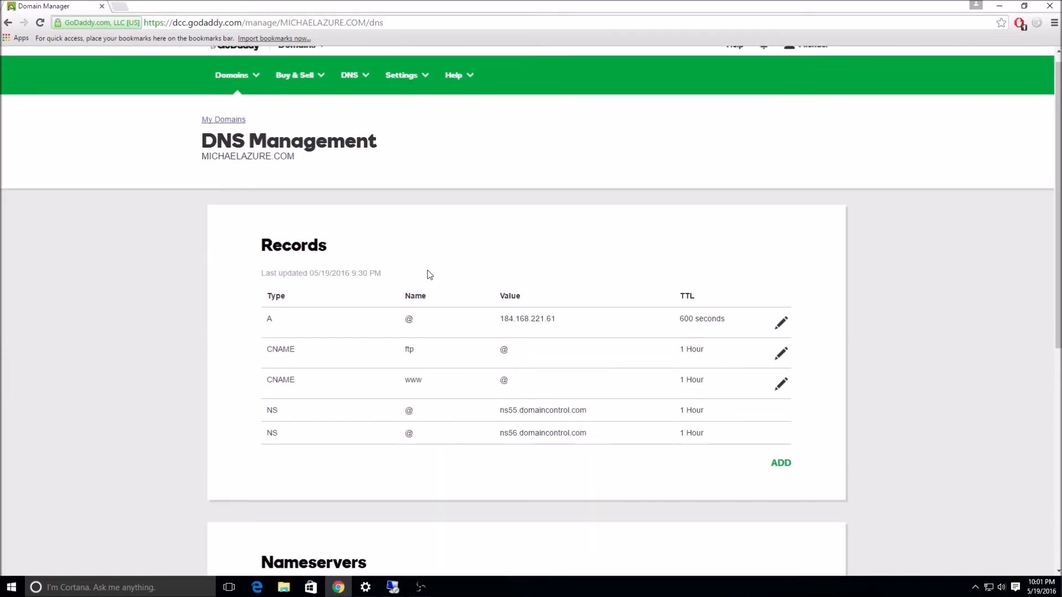
pyautogui.click(782, 421)
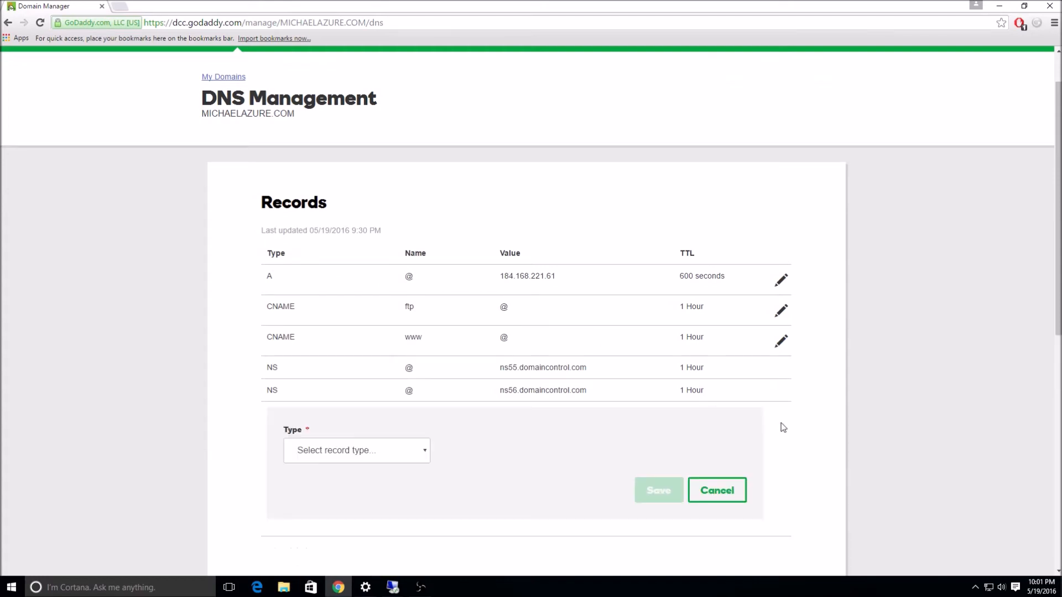
pyautogui.scroll(-2, 379, 403)
pyautogui.click(379, 347)
pyautogui.click(387, 382)
pyautogui.click(470, 346)
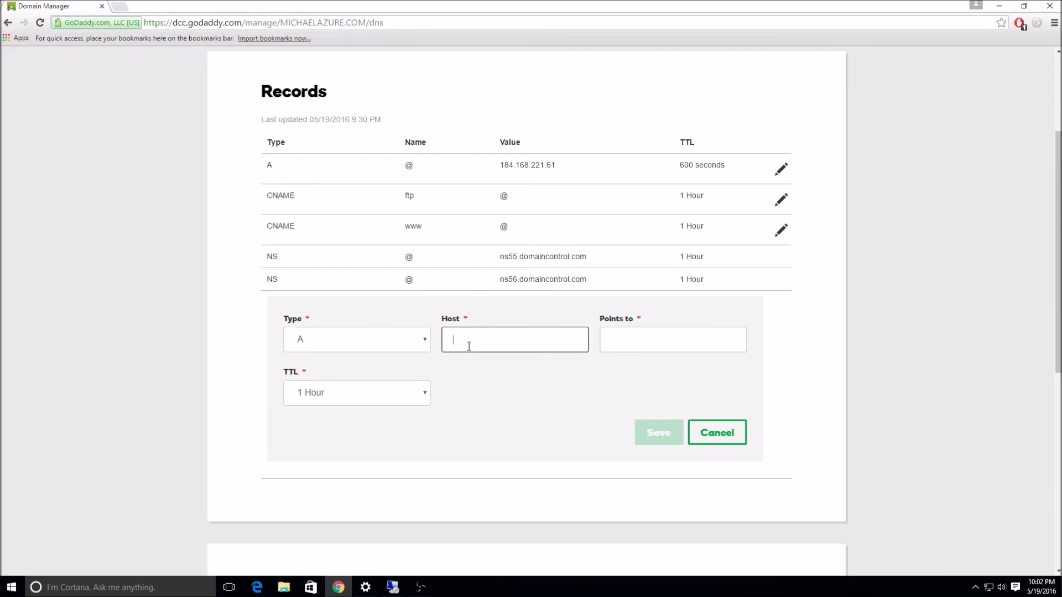
pyautogui.write('fs')
# Point the fs record to 13.67.235.29 and save it.
pyautogui.moveTo(689, 4); pyautogui.dragTo(789, 274)
pyautogui.moveTo(483, 51); pyautogui.dragTo(700, 58)
pyautogui.moveTo(438, 200); pyautogui.dragTo(311, 78)
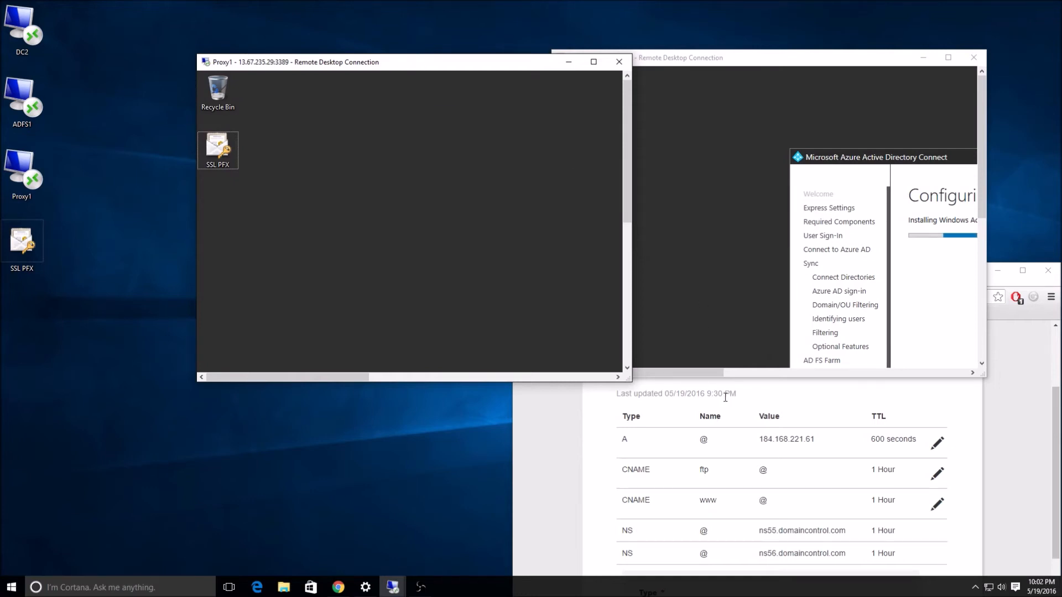
pyautogui.click(733, 435)
pyautogui.moveTo(743, 269); pyautogui.dragTo(689, 28)
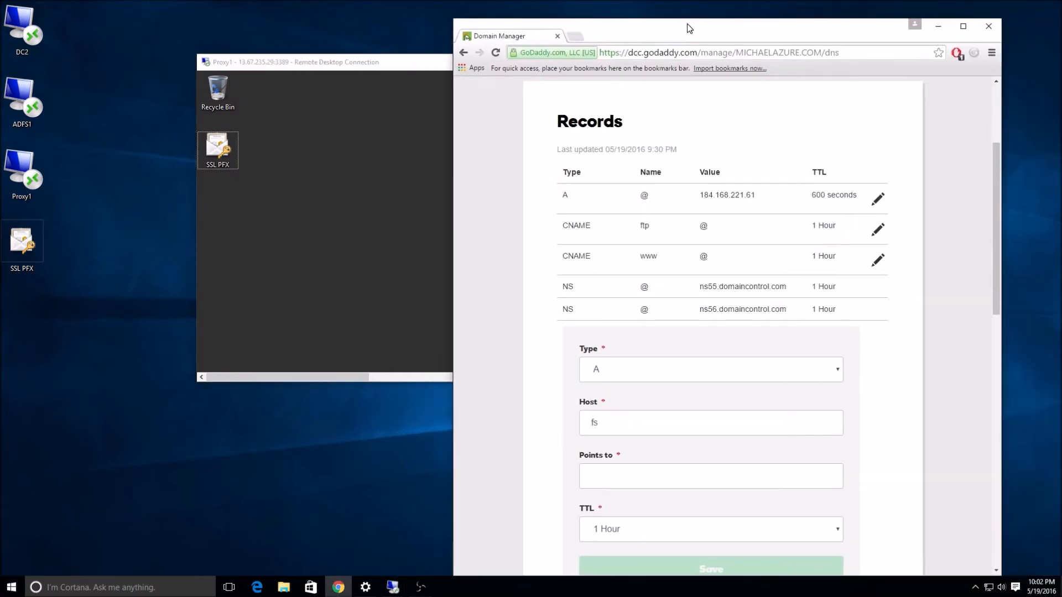
pyautogui.click(632, 484)
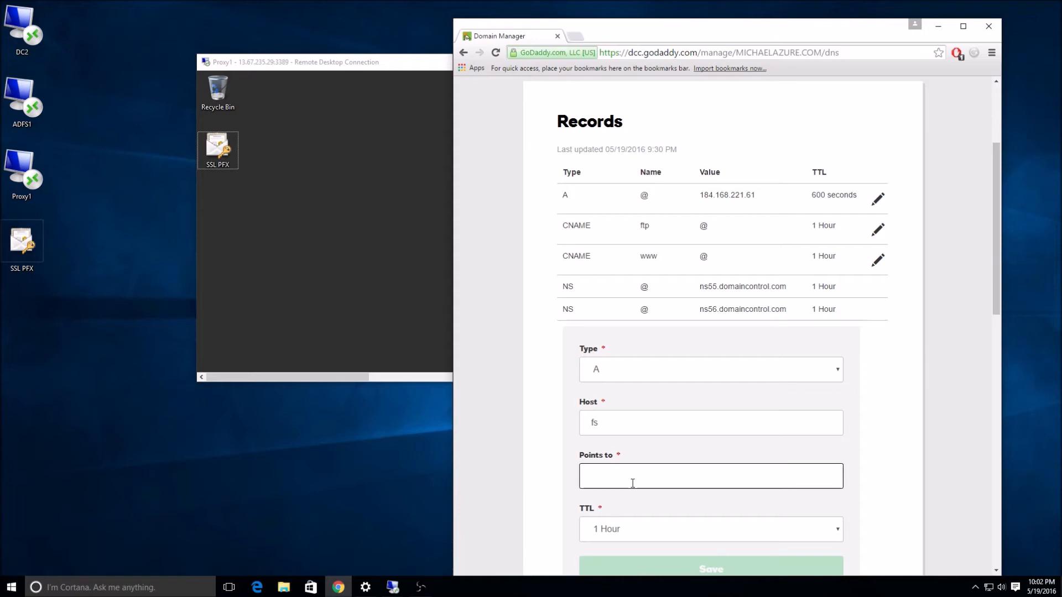
pyautogui.write('13.67')
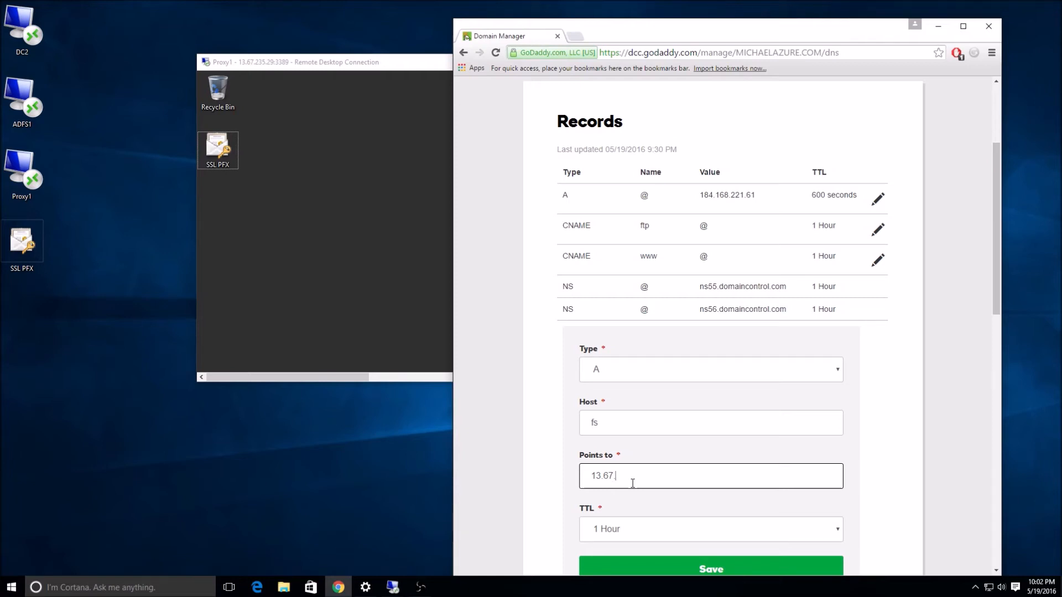
pyautogui.write('.235.29')
pyautogui.doubleClick(711, 39)
pyautogui.click(647, 437)
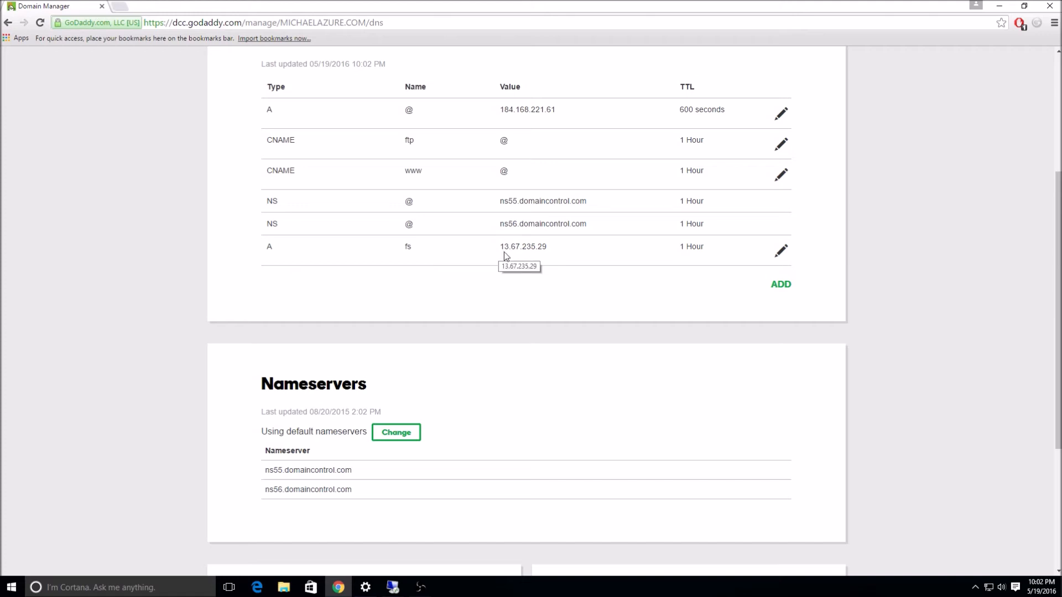
pyautogui.moveTo(535, 7); pyautogui.dragTo(569, 149)
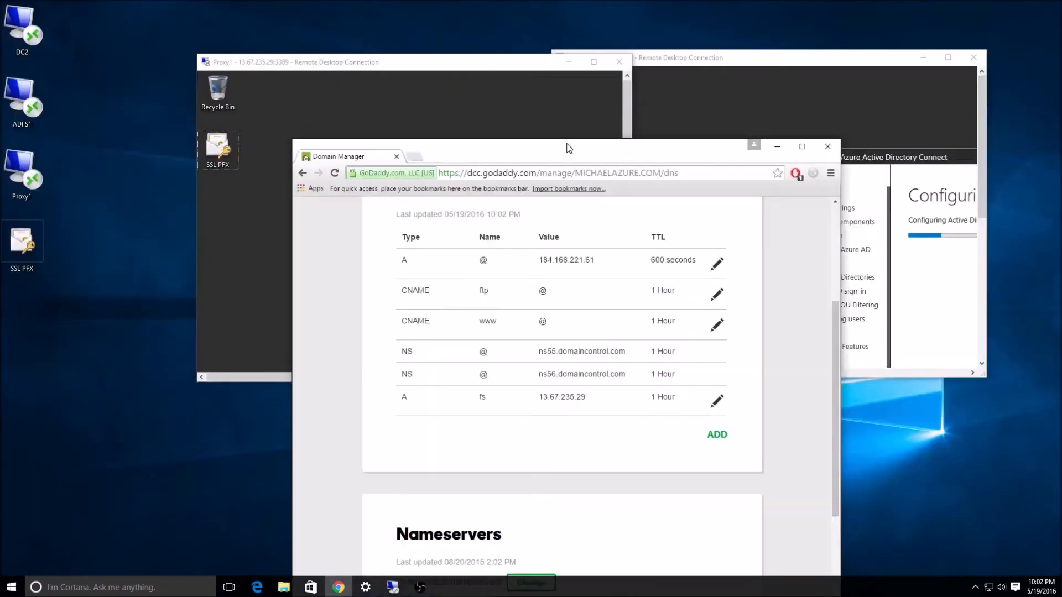
# Minimize Chrome and bring the DC2 remote session up full screen.
pyautogui.press('super+Down')
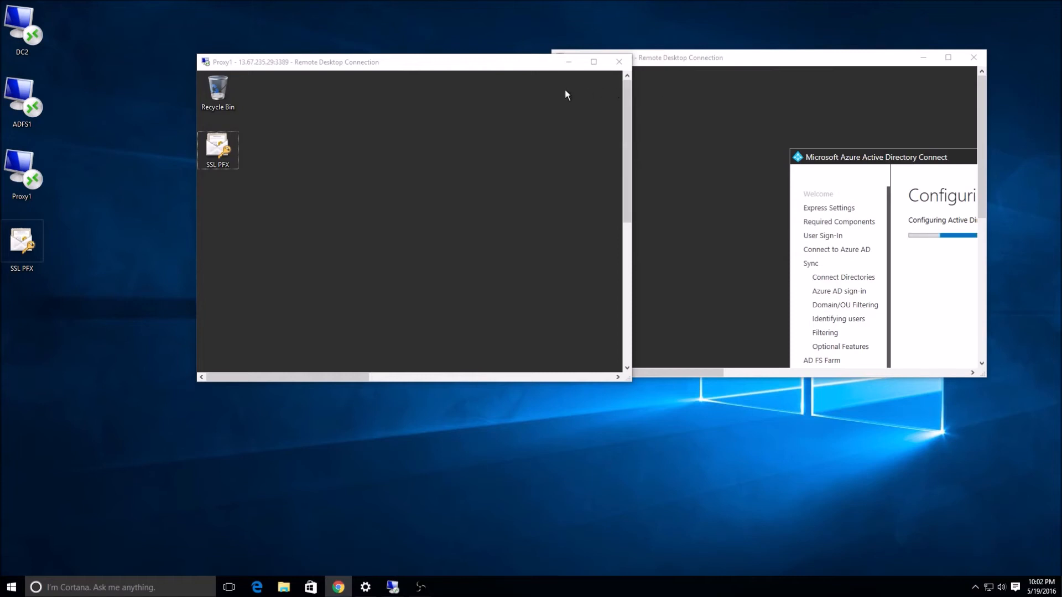
pyautogui.doubleClick(429, 64)
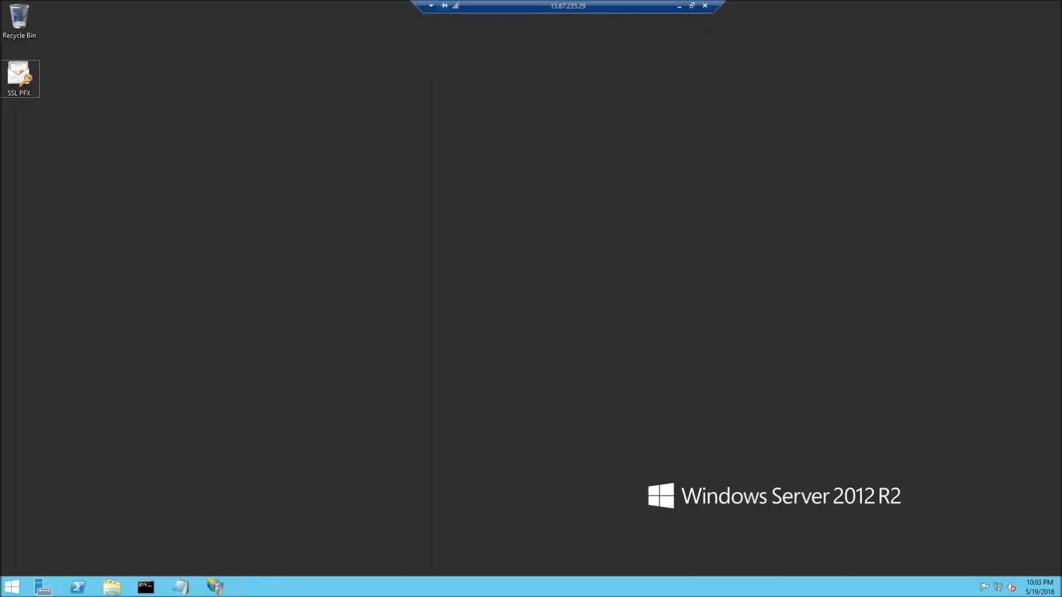
pyautogui.click(696, 5)
pyautogui.doubleClick(785, 58)
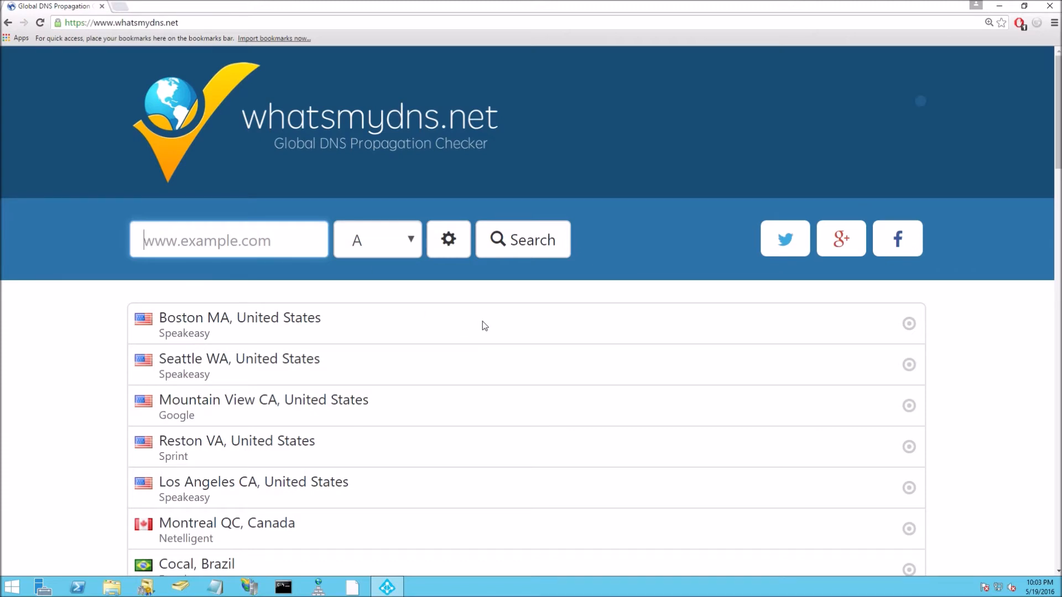
# Enter fs.michaelazure.com as the domain to look up on whatsmydns.net.
pyautogui.scroll(-10, 485, 326)
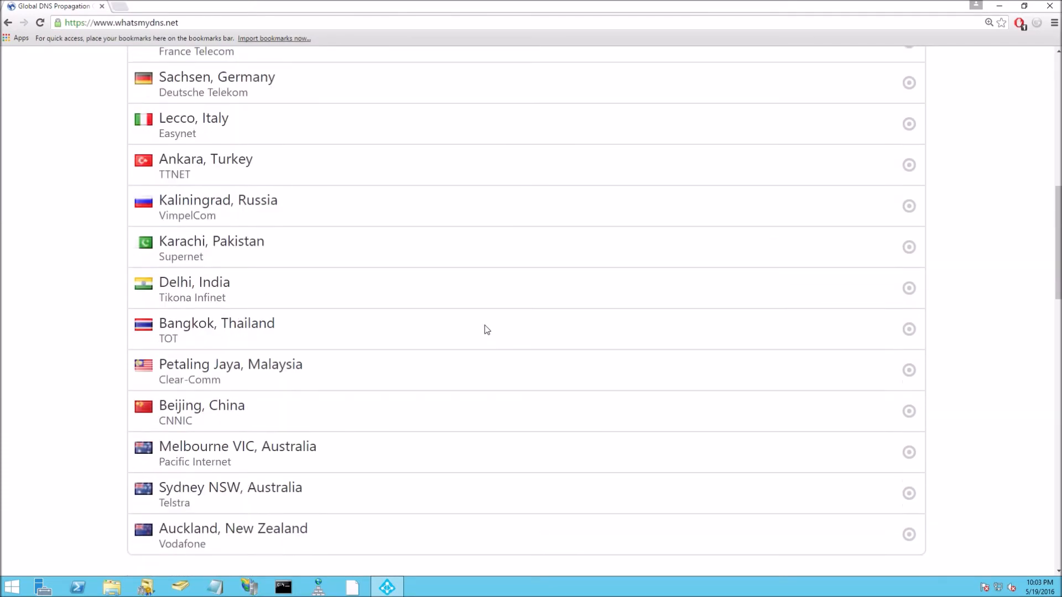
pyautogui.scroll(10, 485, 329)
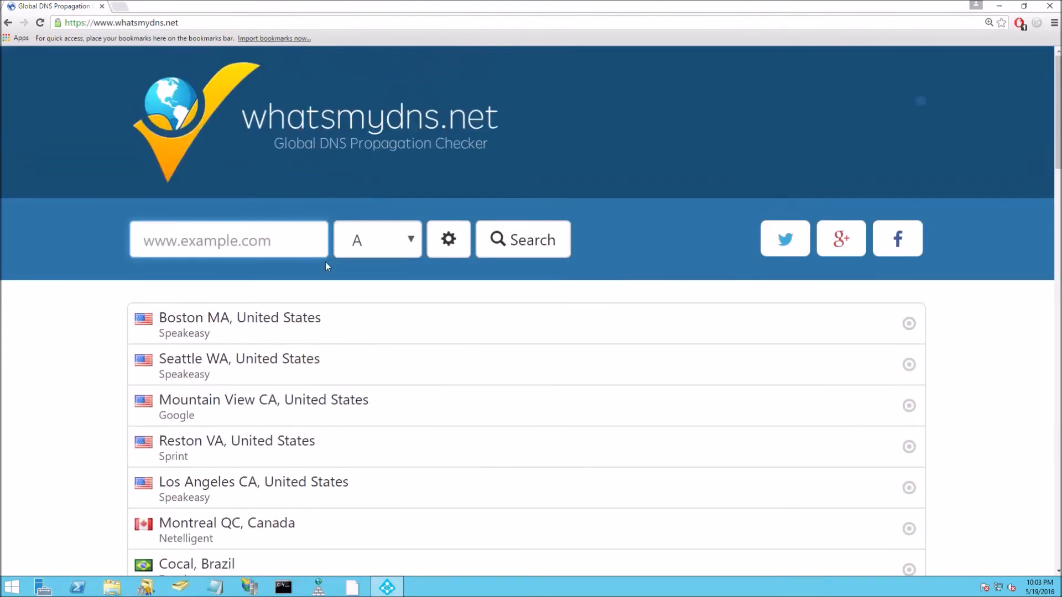
pyautogui.click(248, 243)
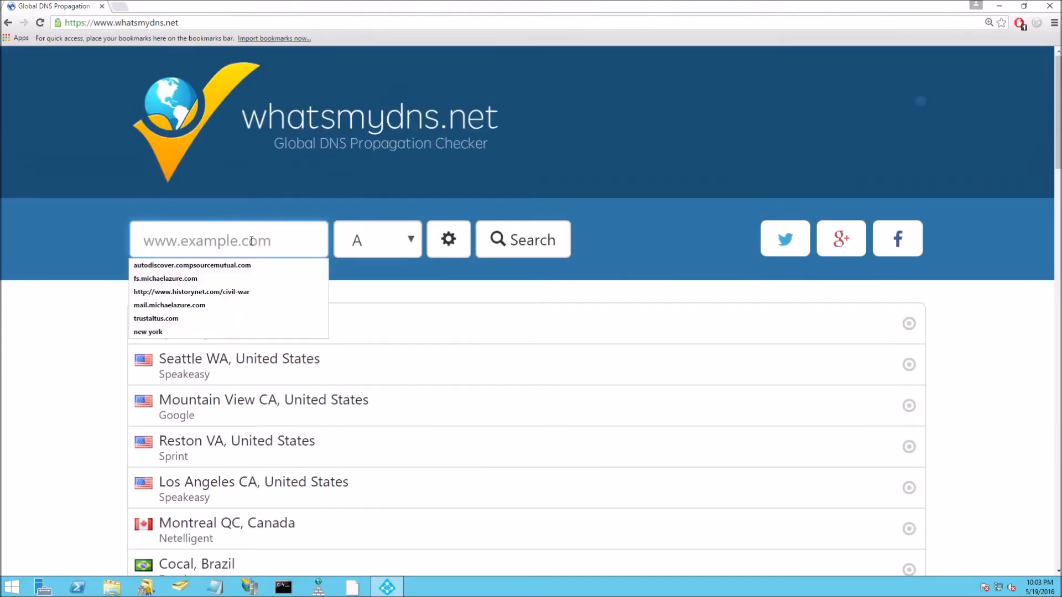
pyautogui.write('fs')
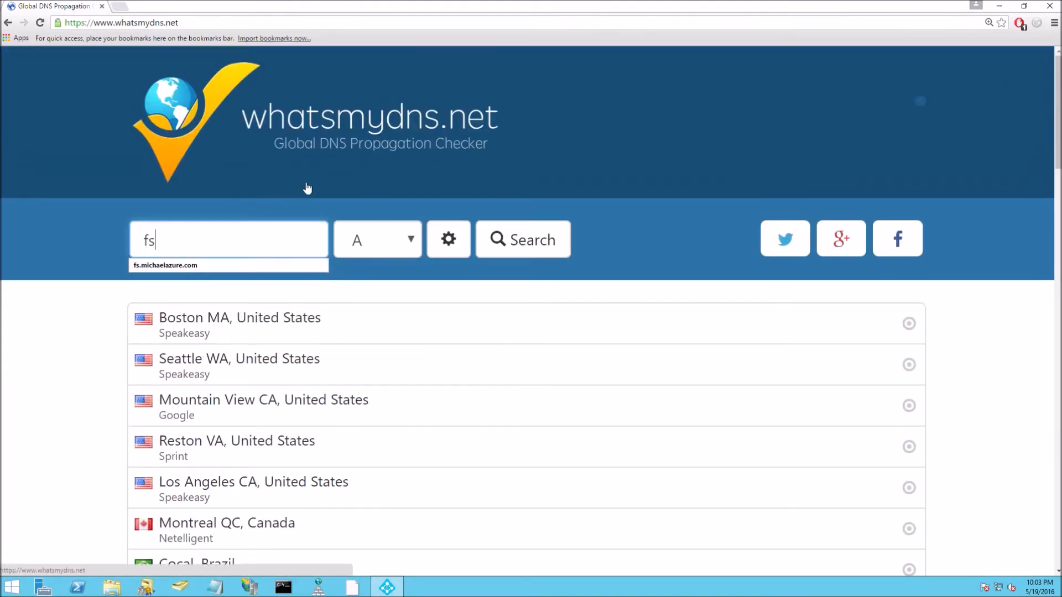
pyautogui.press('Down')
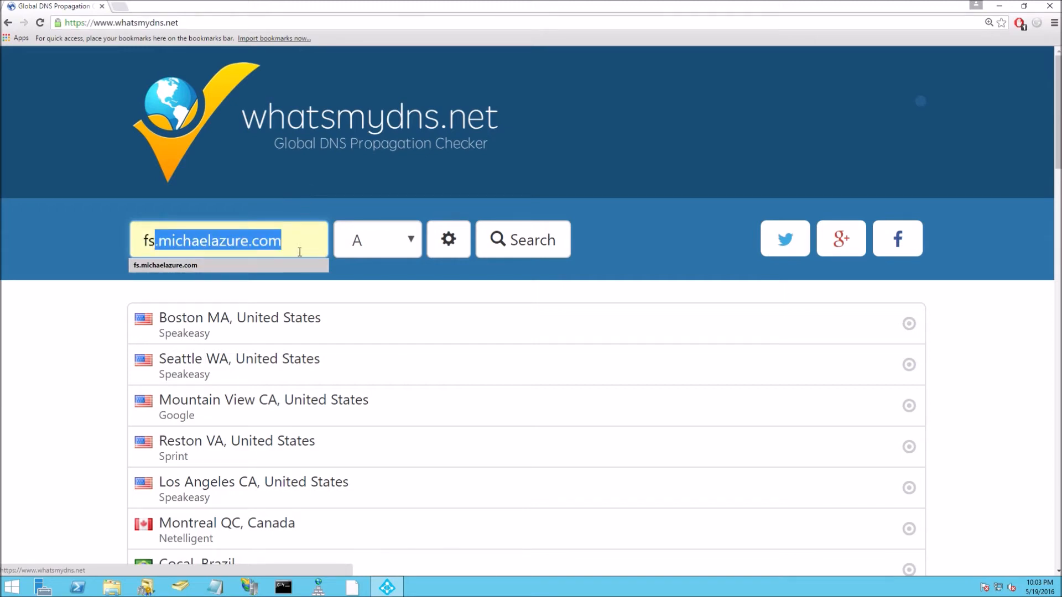
pyautogui.press('Return')
# Run an A-record propagation check and review the worldwide results for 13.67.235.29.
pyautogui.click(449, 241)
pyautogui.click(449, 243)
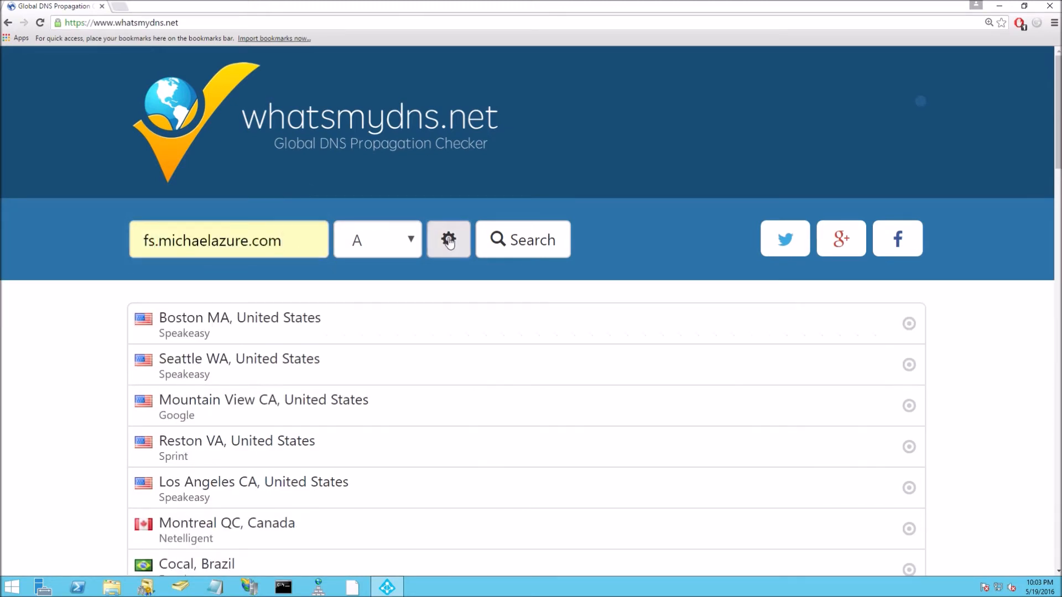
pyautogui.click(394, 245)
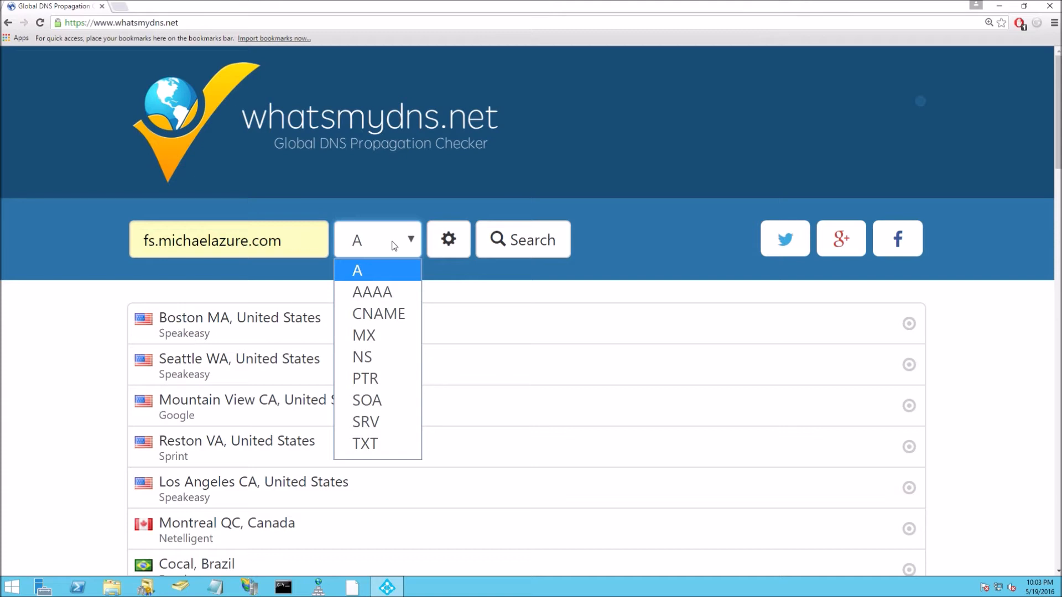
pyautogui.click(396, 273)
pyautogui.click(544, 239)
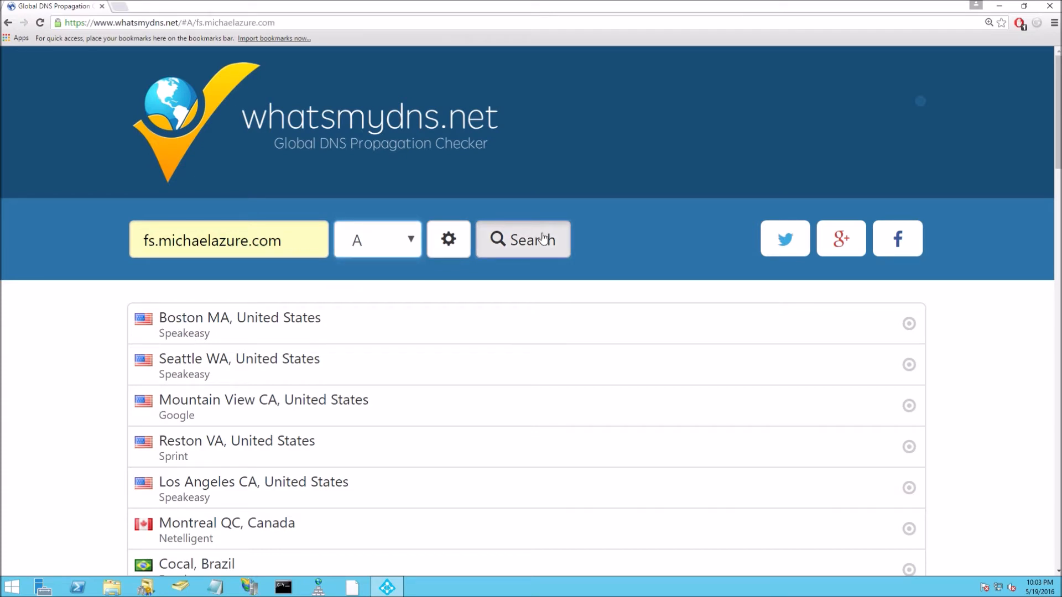
pyautogui.scroll(-15, 879, 344)
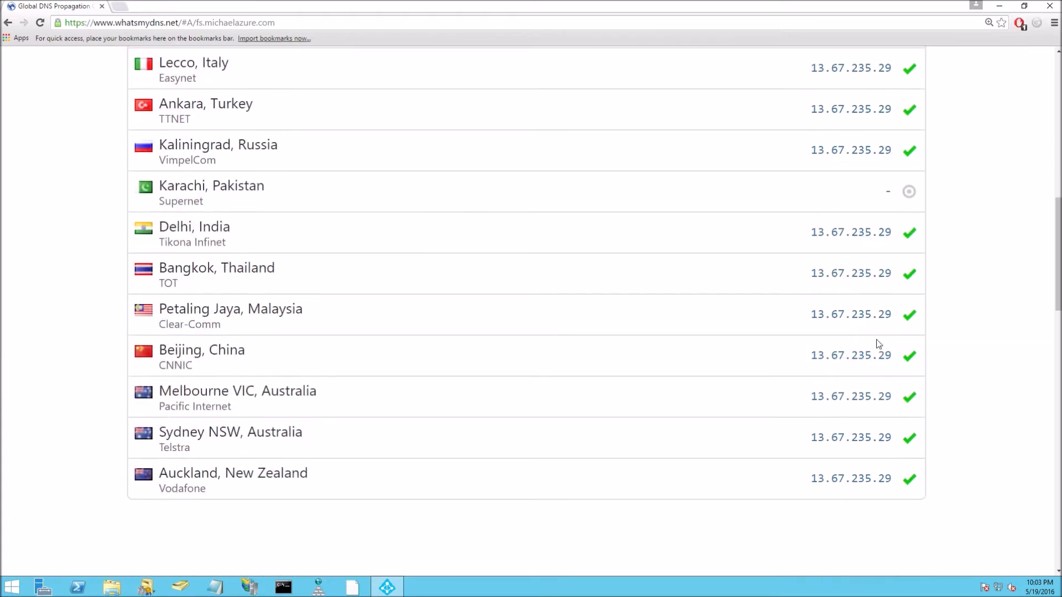
pyautogui.scroll(15, 879, 343)
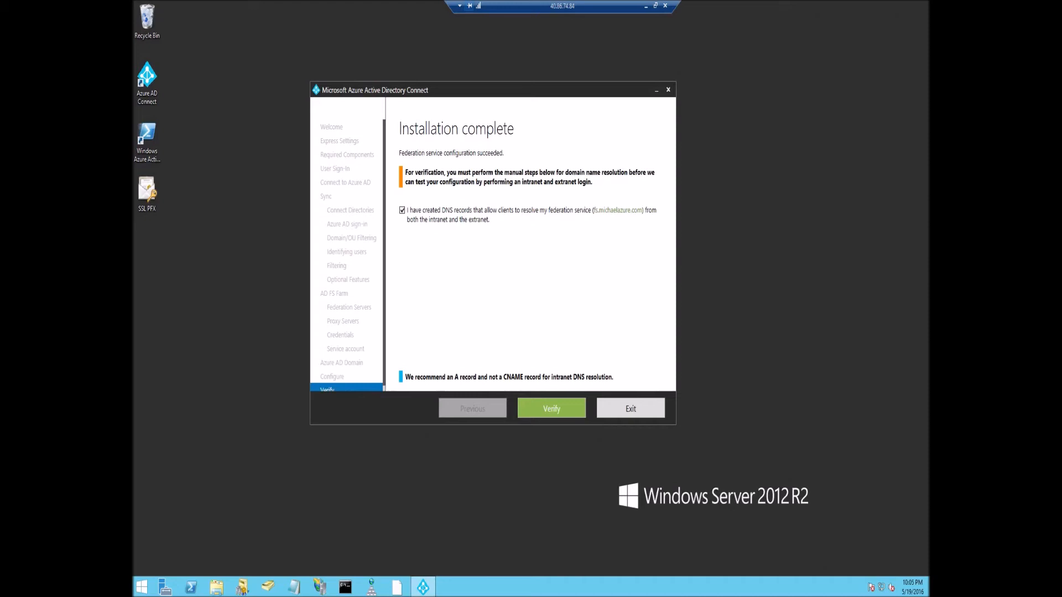
# Keep the DNS records confirmation ticked and bring the Proxy1 session (13.67.235.29) full screen.
pyautogui.click(461, 211)
pyautogui.click(461, 211)
pyautogui.doubleClick(532, 8)
pyautogui.moveTo(562, 47); pyautogui.dragTo(611, 78)
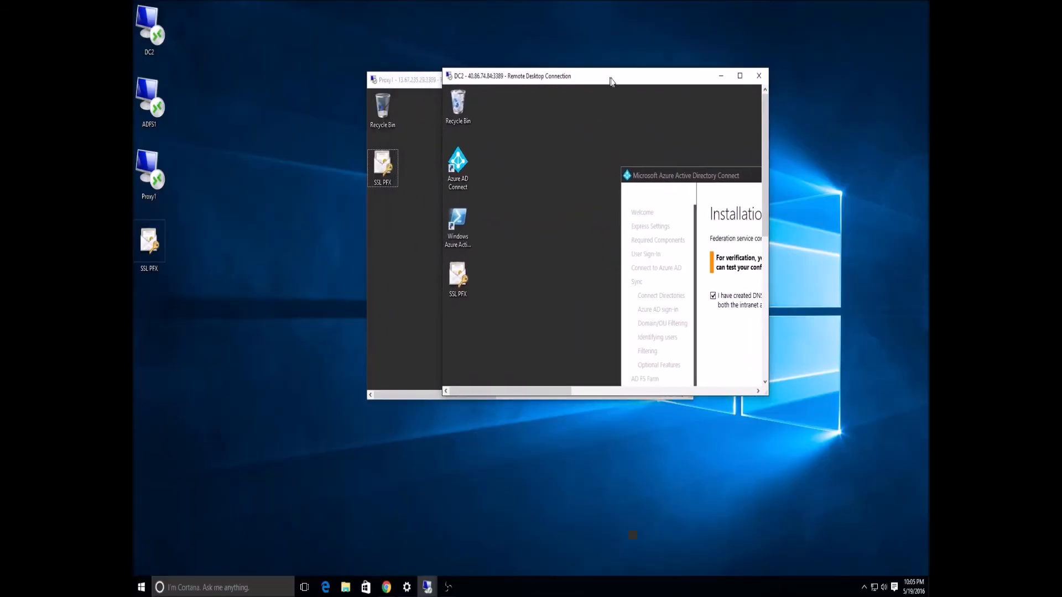
pyautogui.doubleClick(422, 83)
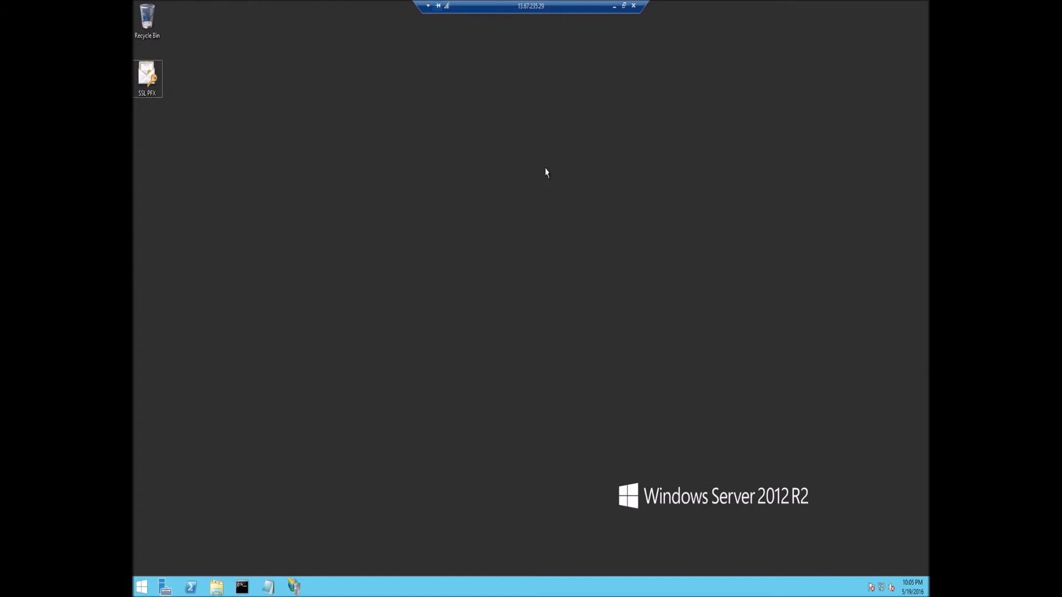
# Launch Notepad as administrator and bring up its Open dialog.
pyautogui.press('super')
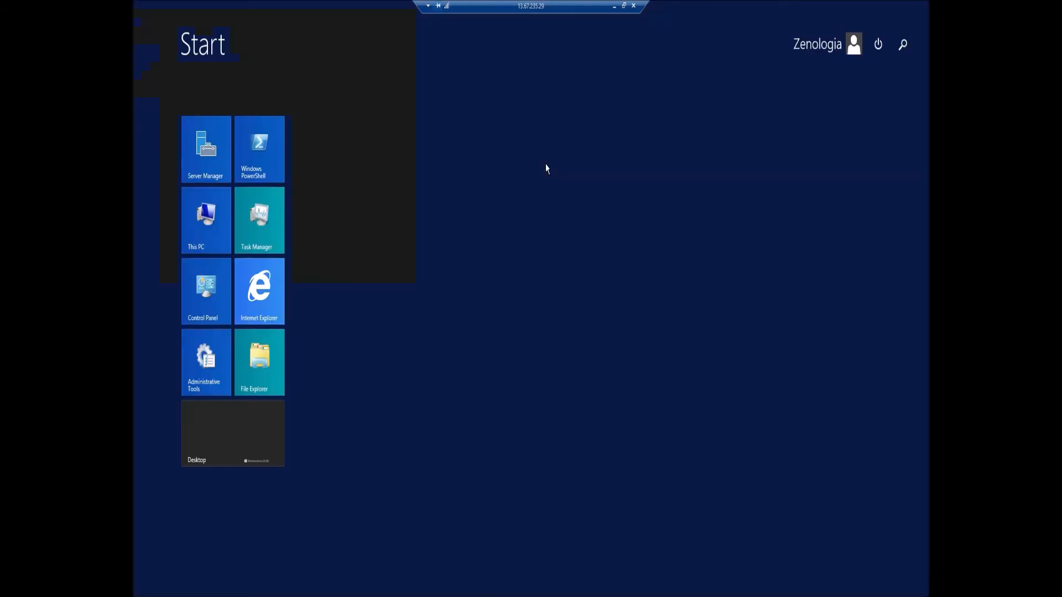
pyautogui.write('notepad')
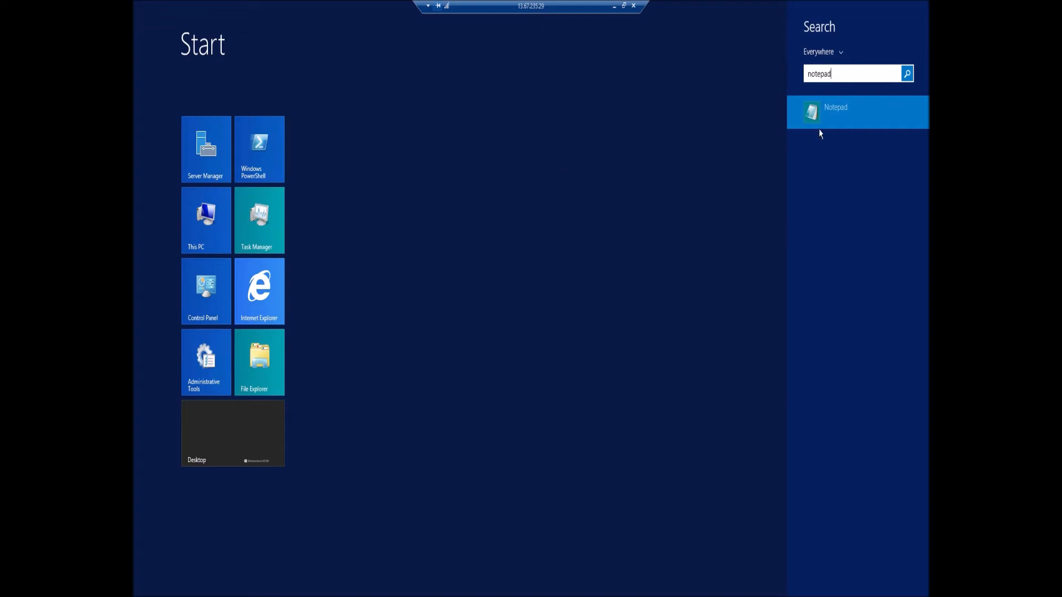
pyautogui.rightClick(842, 116)
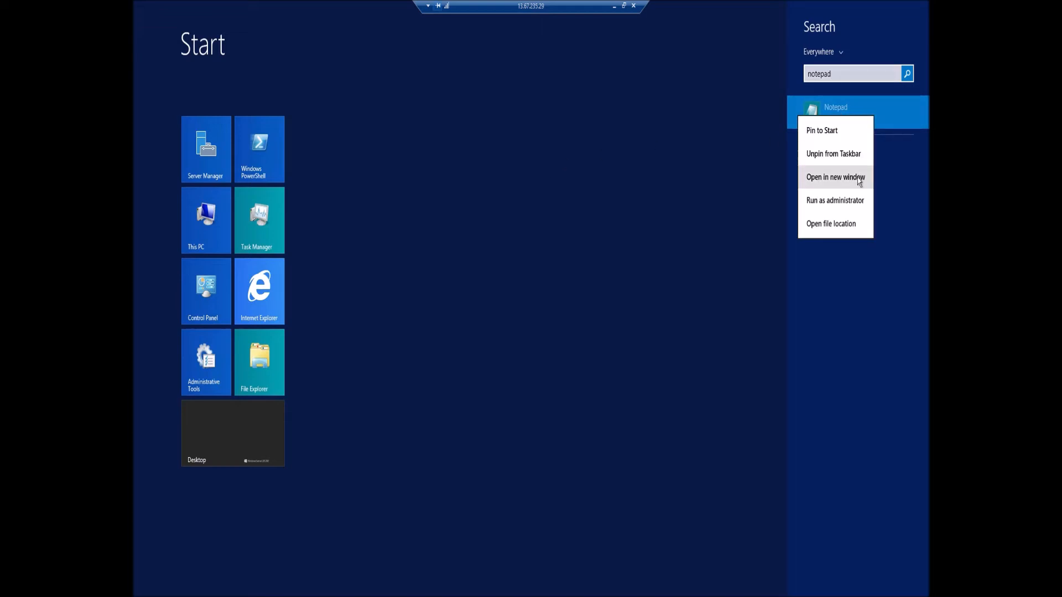
pyautogui.click(852, 202)
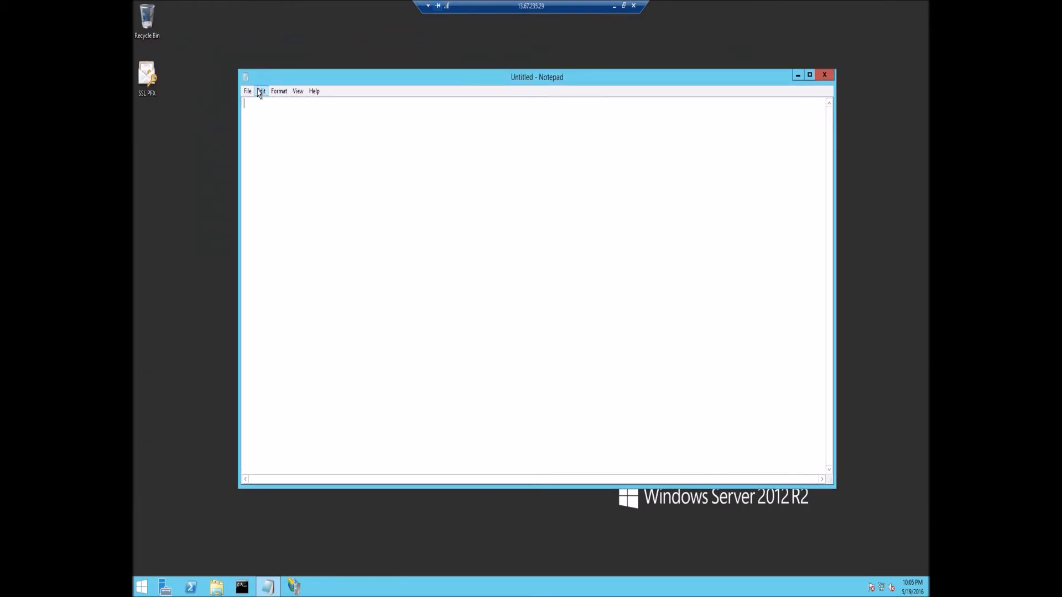
pyautogui.click(247, 92)
pyautogui.click(263, 117)
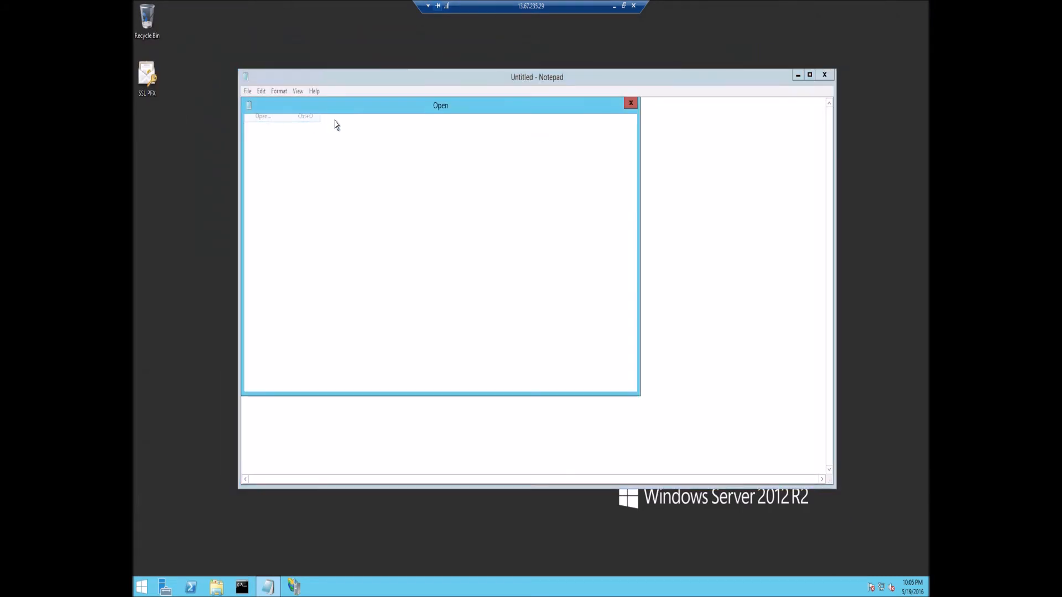
# Browse from This PC through Local Disk (C:) to Windows\System32\drivers\etc.
pyautogui.click(280, 176)
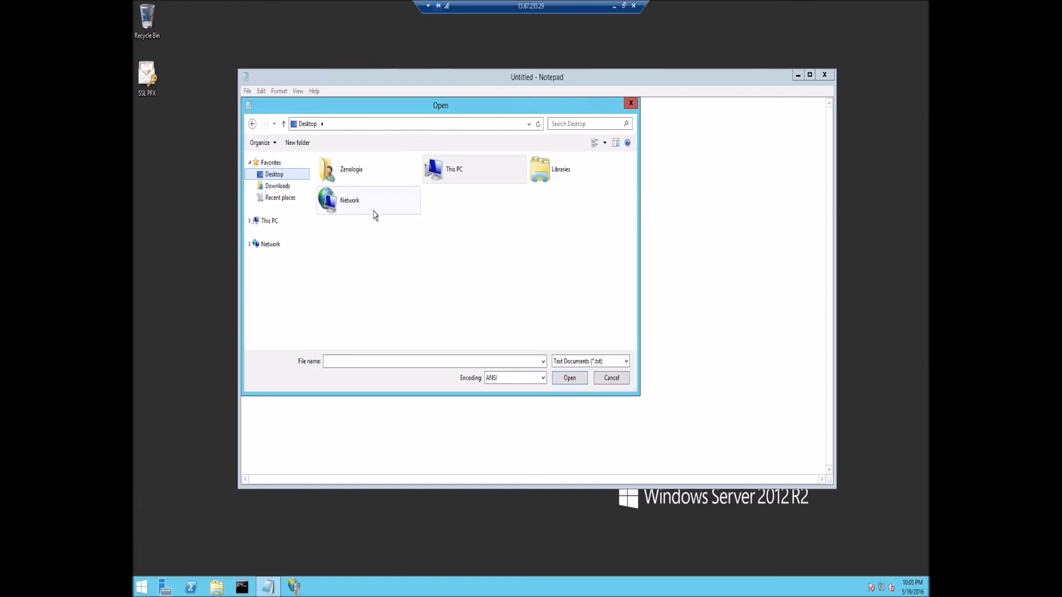
pyautogui.doubleClick(458, 171)
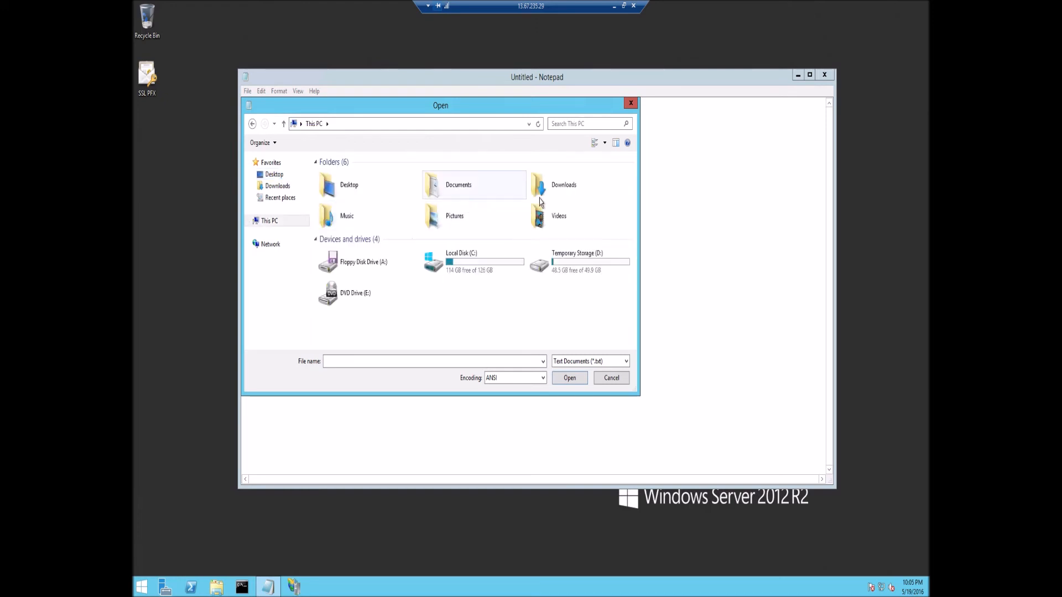
pyautogui.doubleClick(471, 255)
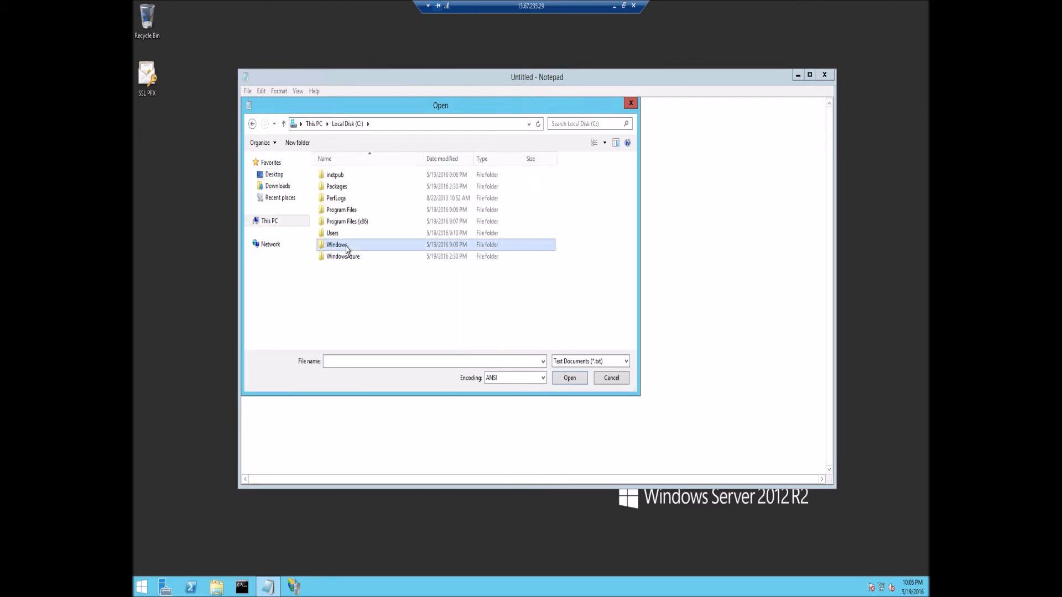
pyautogui.doubleClick(337, 245)
pyautogui.scroll(-15, 396, 275)
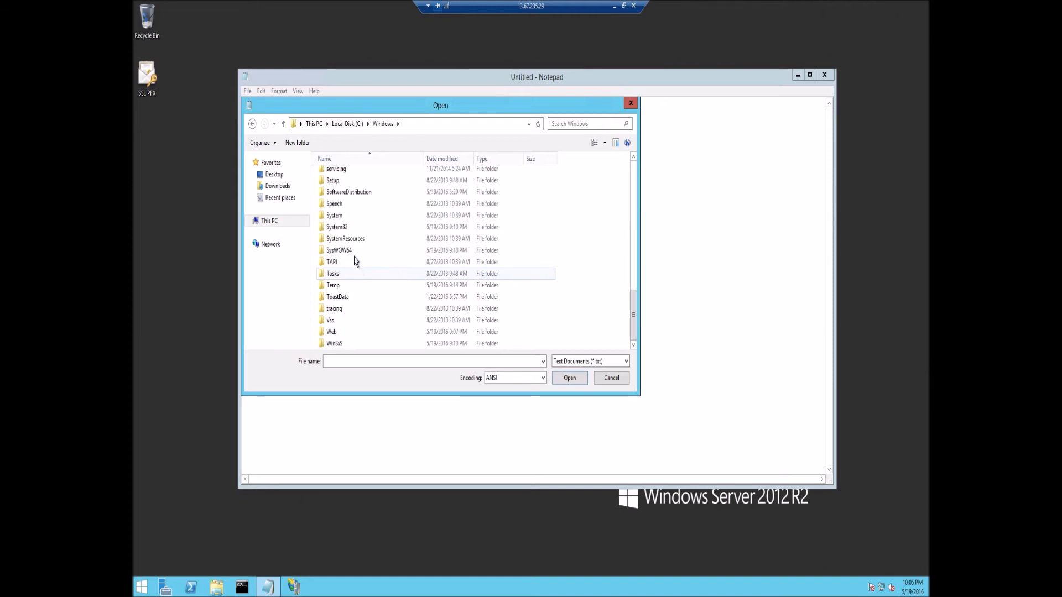
pyautogui.doubleClick(356, 228)
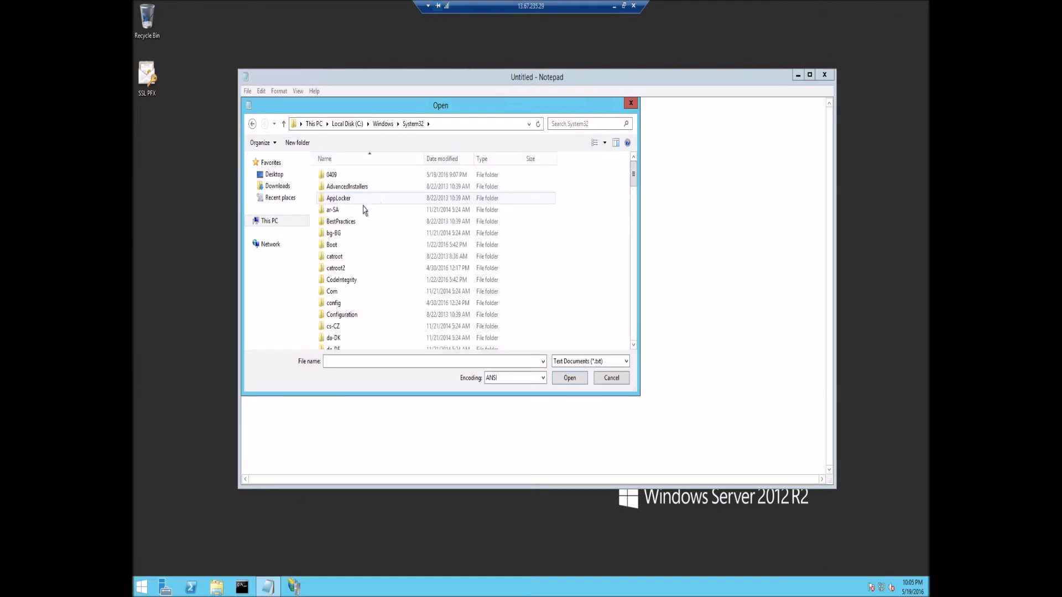
pyautogui.scroll(-1, 356, 293)
pyautogui.doubleClick(356, 288)
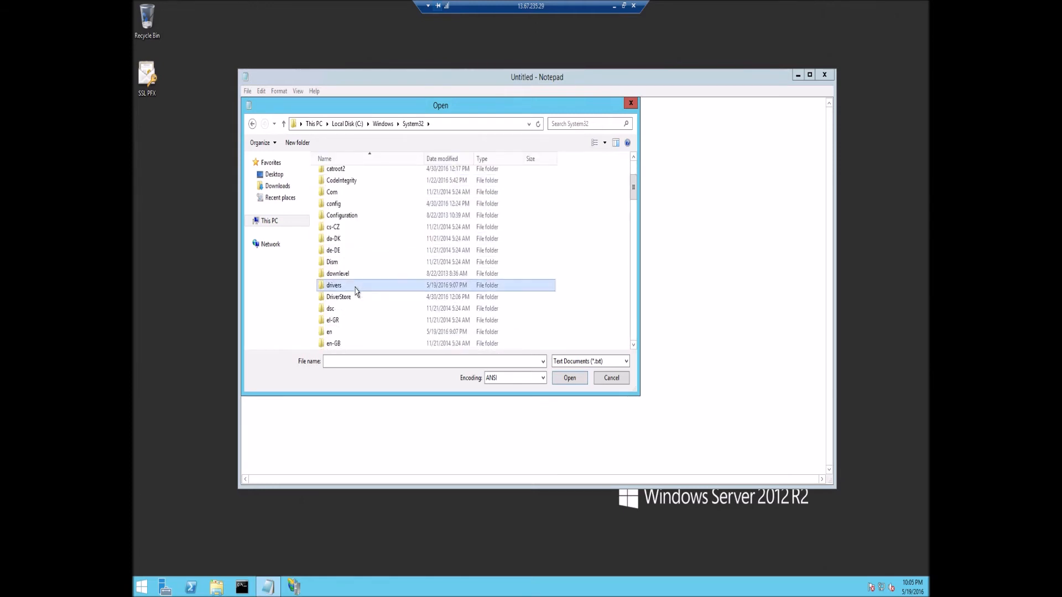
pyautogui.click(349, 189)
pyautogui.doubleClick(349, 190)
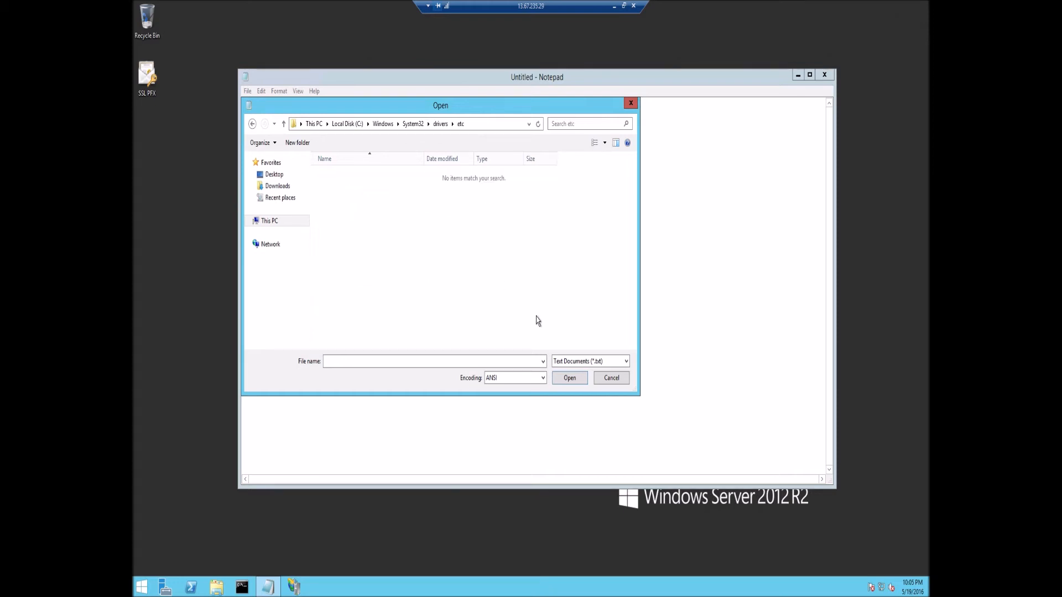
# Show All Files in the file-type filter and open the hosts file.
pyautogui.click(591, 361)
pyautogui.click(575, 381)
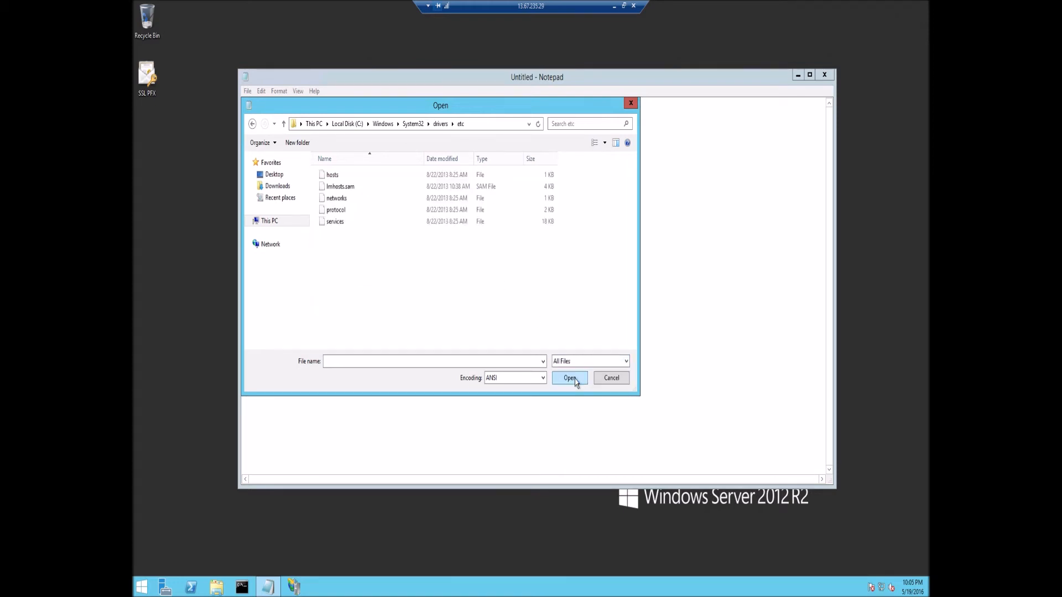
pyautogui.doubleClick(372, 174)
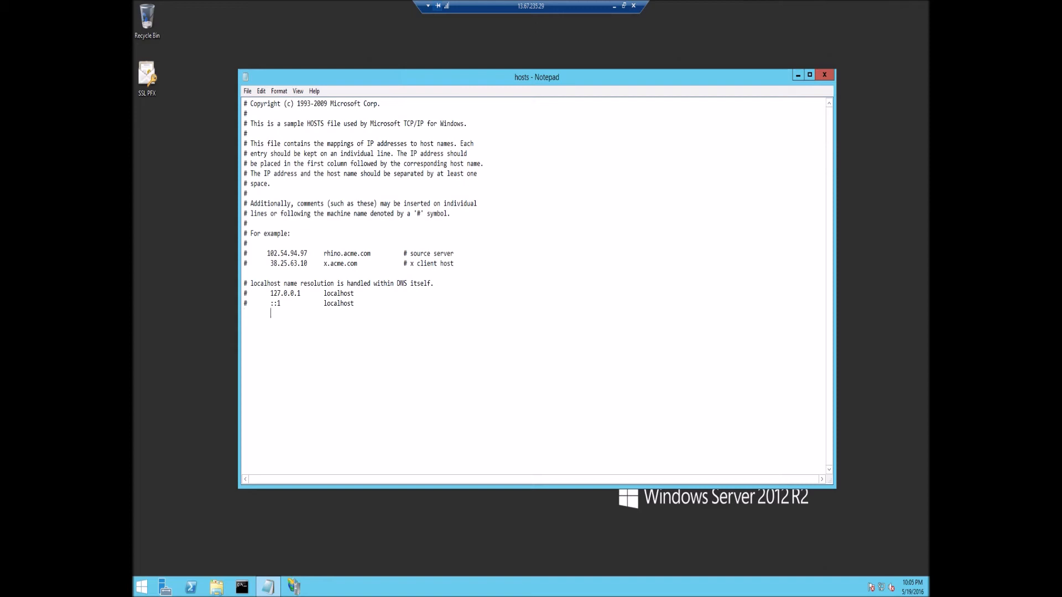
# Add the entry '10.0.0.8 fs.michaelazure.com' to hosts and save the file.
pyautogui.write('10.0.0.8\tfs.michaelazure.com')
pyautogui.click(247, 91)
pyautogui.click(263, 129)
# Close Notepad and take the Proxy1 session out of full screen, moving it aside.
pyautogui.click(824, 75)
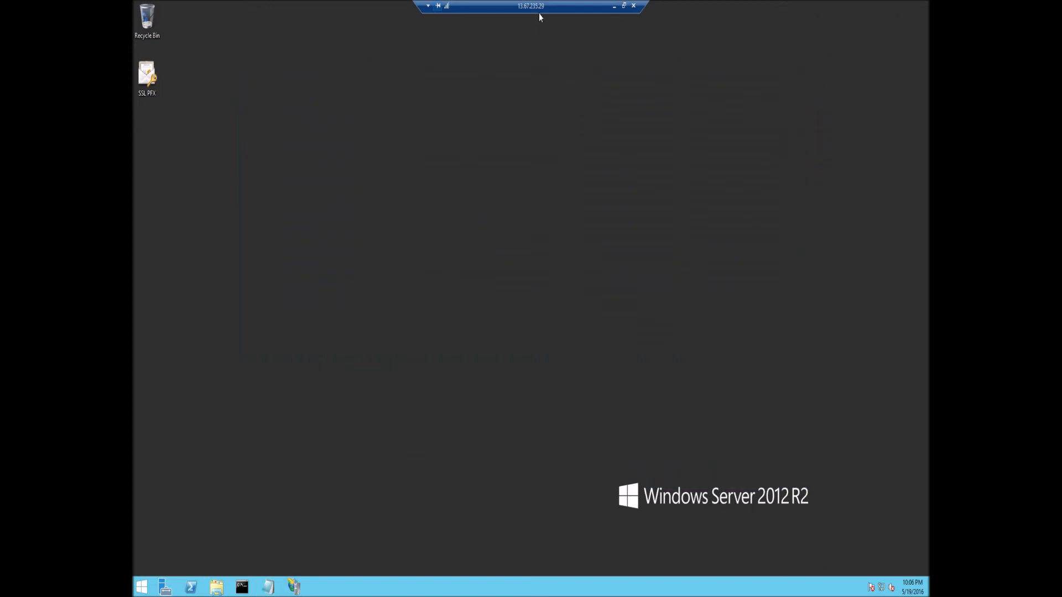
pyautogui.doubleClick(539, 10)
pyautogui.moveTo(535, 82); pyautogui.dragTo(558, 114)
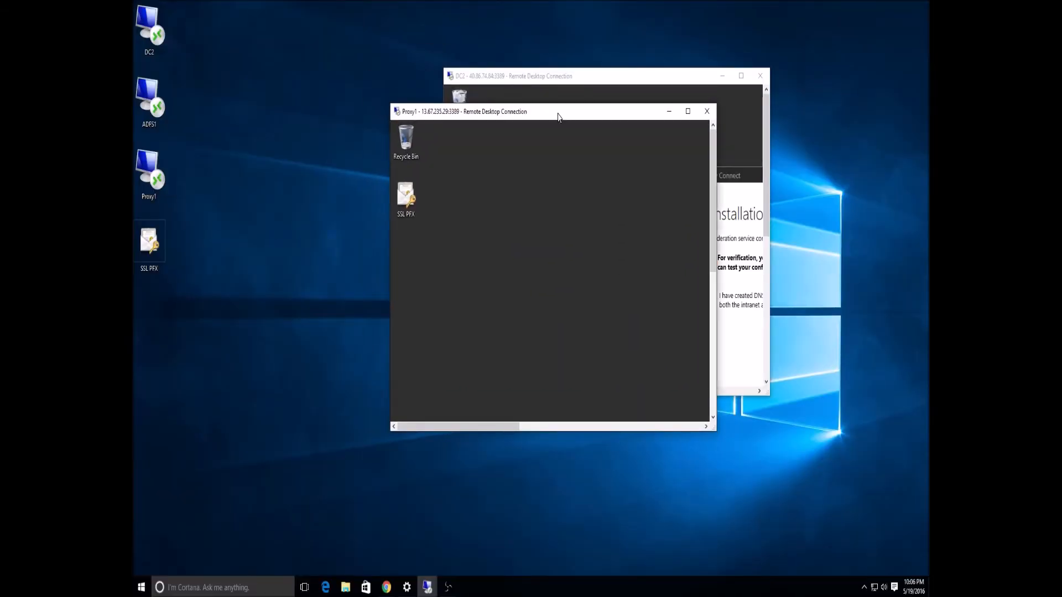
# In the full-screen DC2 session, verify intranet and extranet federation DNS resolution, then exit Azure AD Connect.
pyautogui.doubleClick(558, 114)
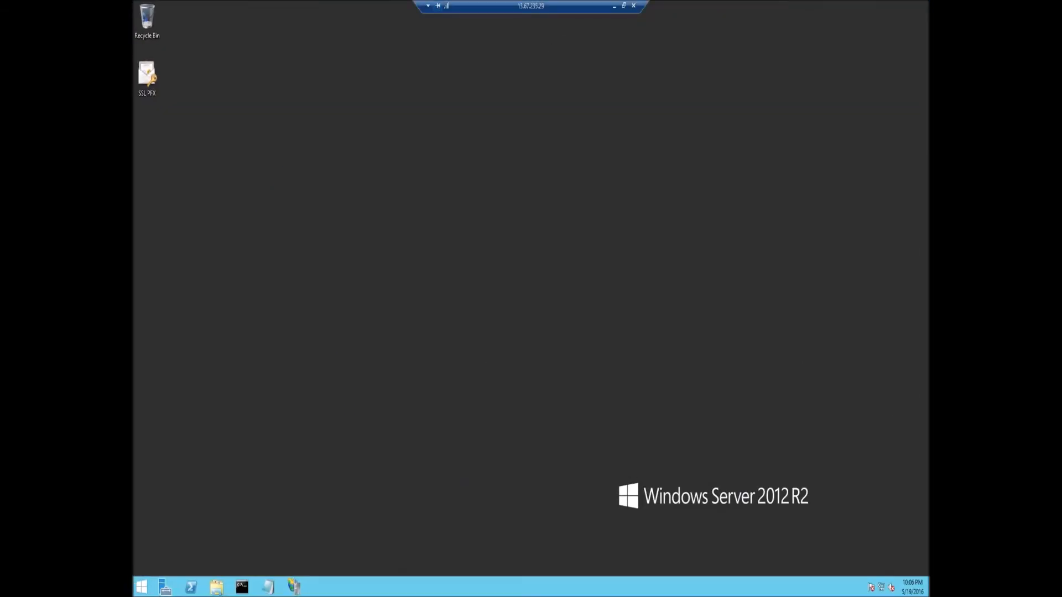
pyautogui.hotkey('alt', 'Tab')
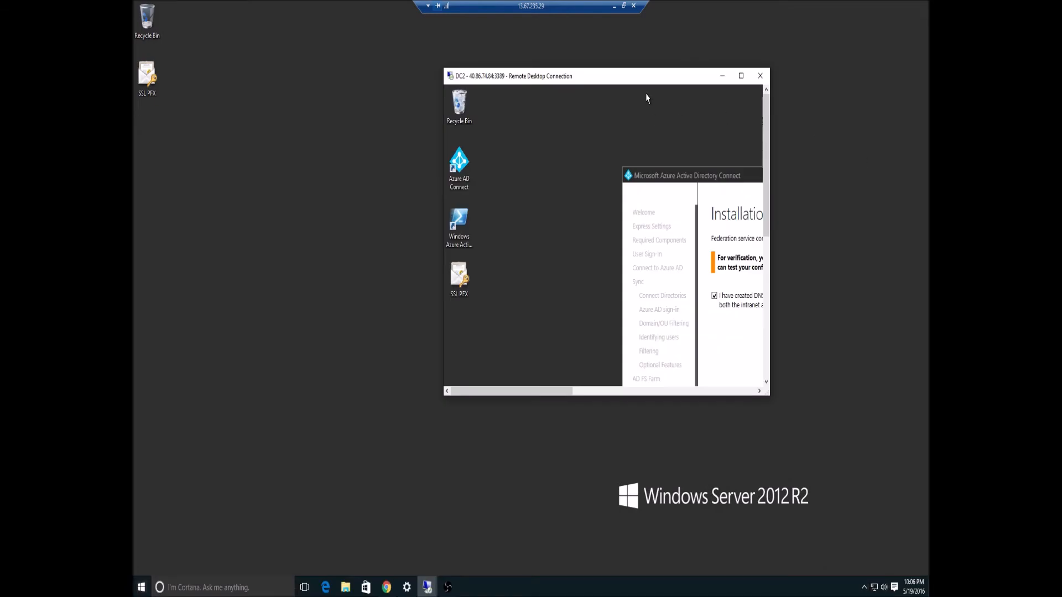
pyautogui.doubleClick(650, 78)
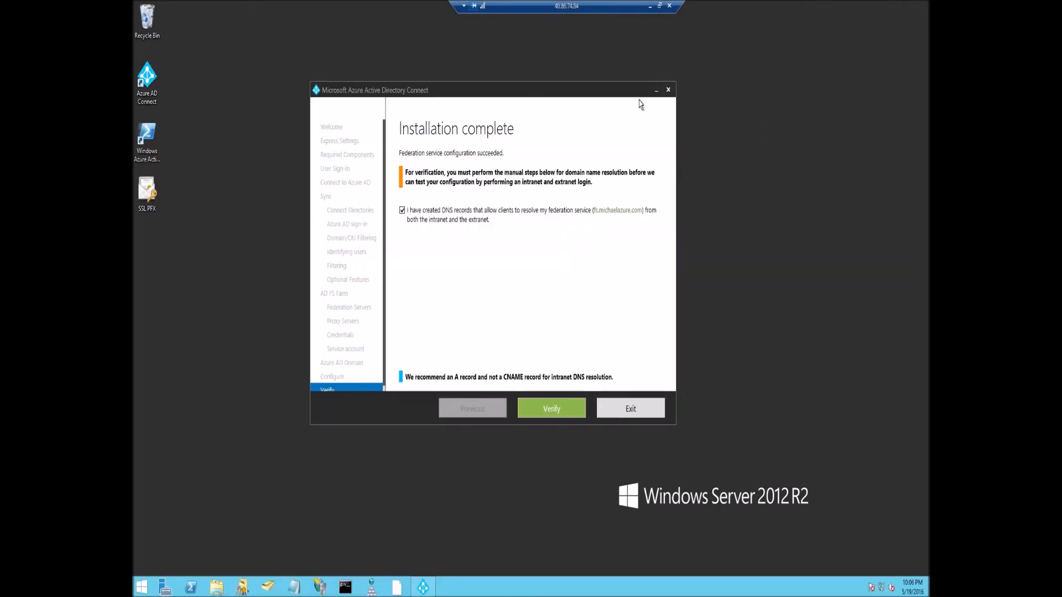
pyautogui.click(560, 416)
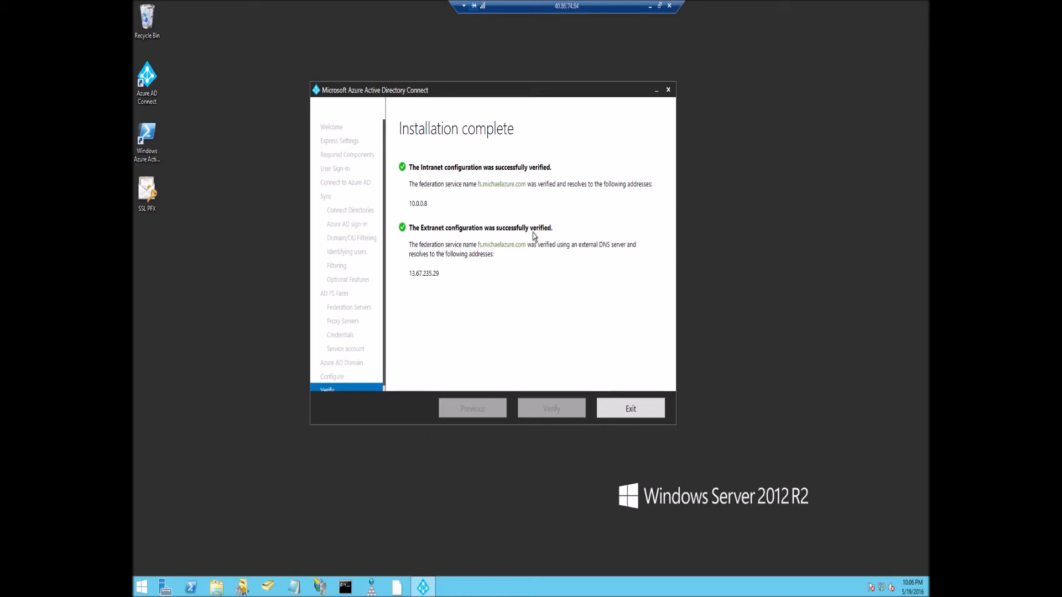
pyautogui.click(631, 410)
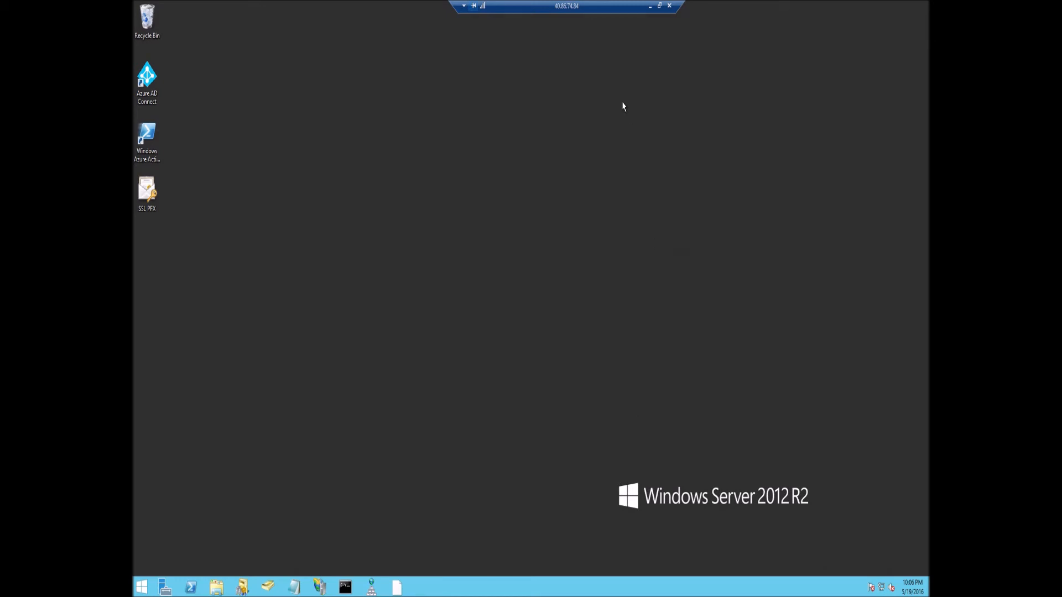
# Launch Active Directory Users and Computers on DC2.
pyautogui.moveTo(595, 5); pyautogui.dragTo(568, 5)
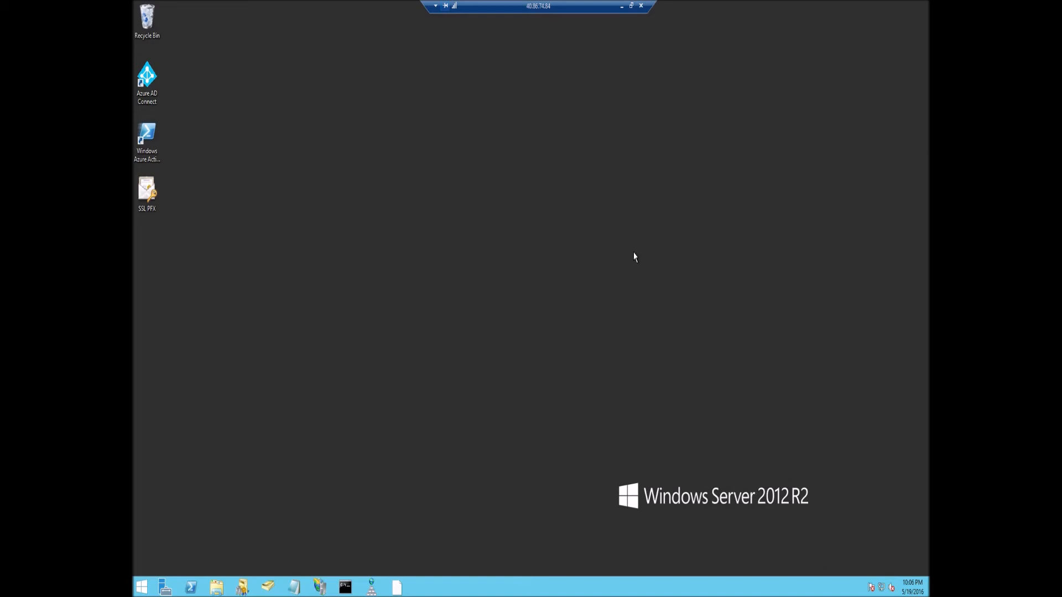
pyautogui.press('super+r')
pyautogui.press('Return')
pyautogui.click(270, 588)
# Reset the O365 Users account's password, entering and confirming the new password.
pyautogui.rightClick(286, 110)
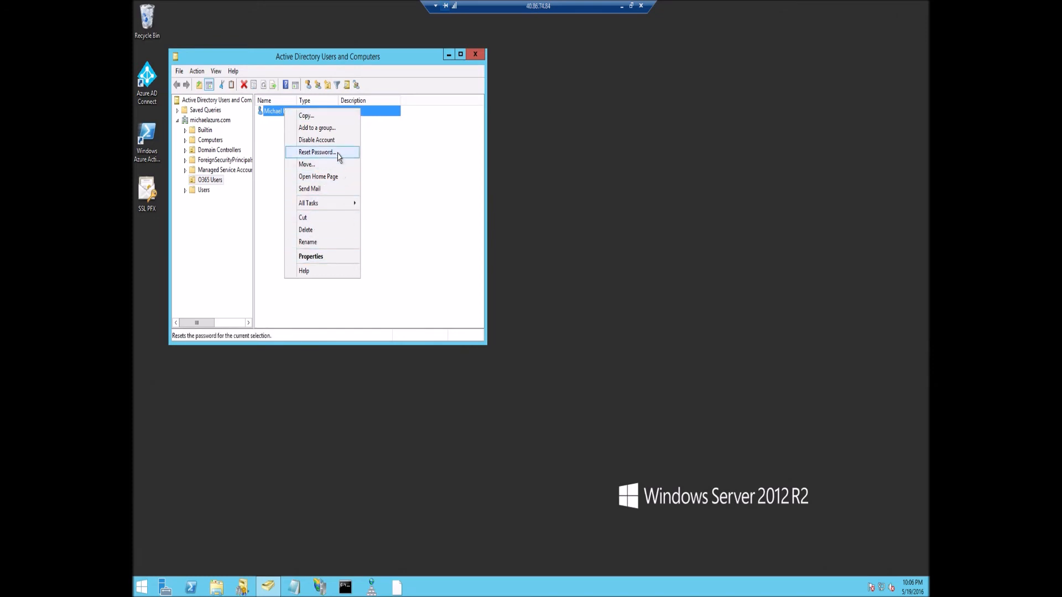
pyautogui.click(335, 152)
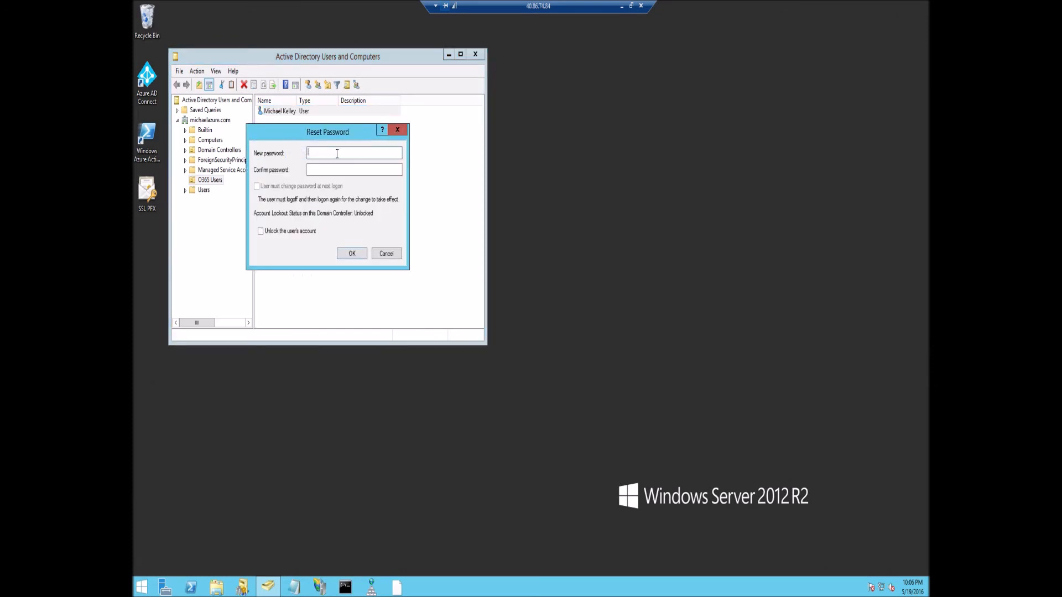
pyautogui.write('Password123')
pyautogui.press('Tab')
pyautogui.write('Password123')
pyautogui.click(358, 254)
pyautogui.click(588, 336)
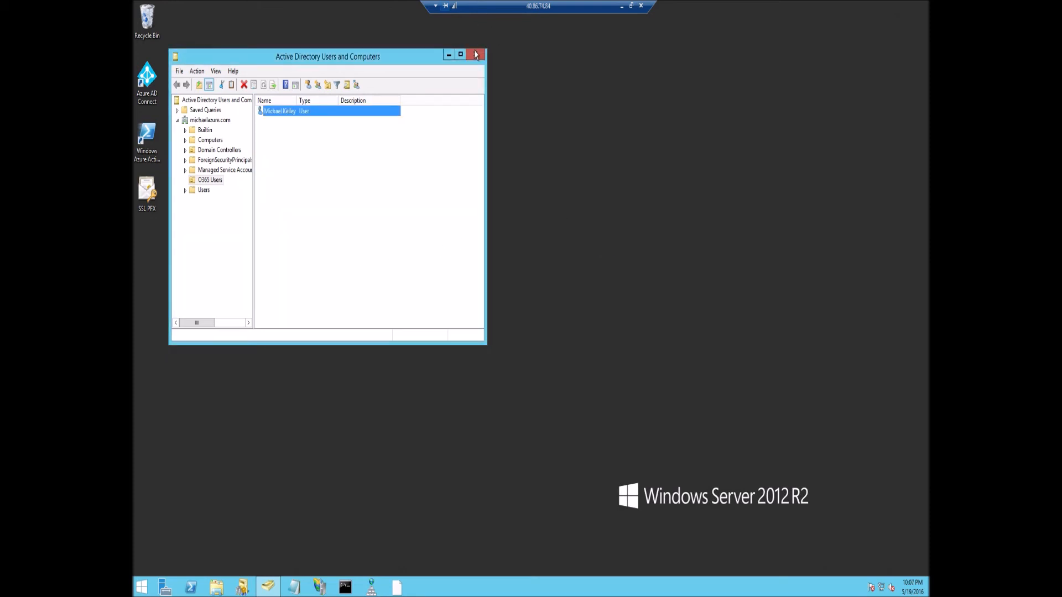
# Close Active Directory Users and Computers and refresh the desktop.
pyautogui.click(475, 55)
pyautogui.rightClick(570, 87)
pyautogui.click(643, 125)
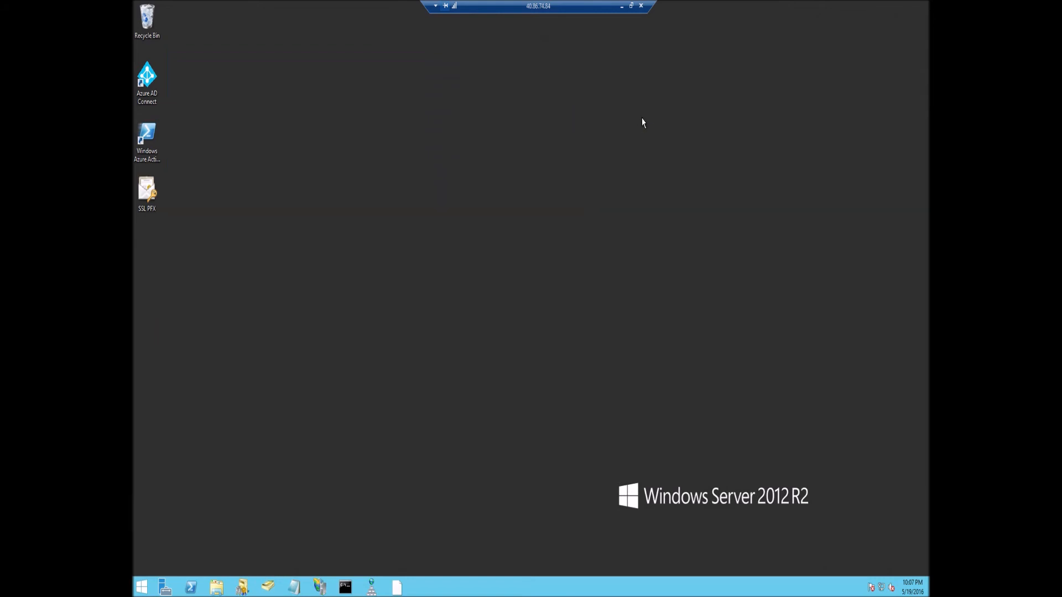
# Run 'iexplore portal.office.com' and submit the work e-mail to start sign-in.
pyautogui.press('super+r')
pyautogui.write('iexplore')
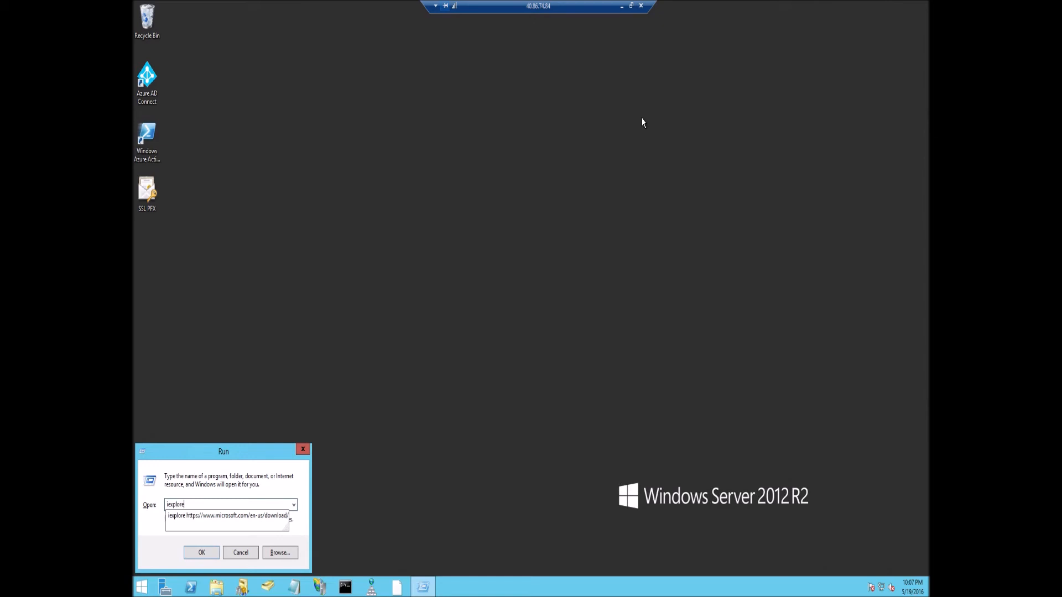
pyautogui.write(' portal.office.com')
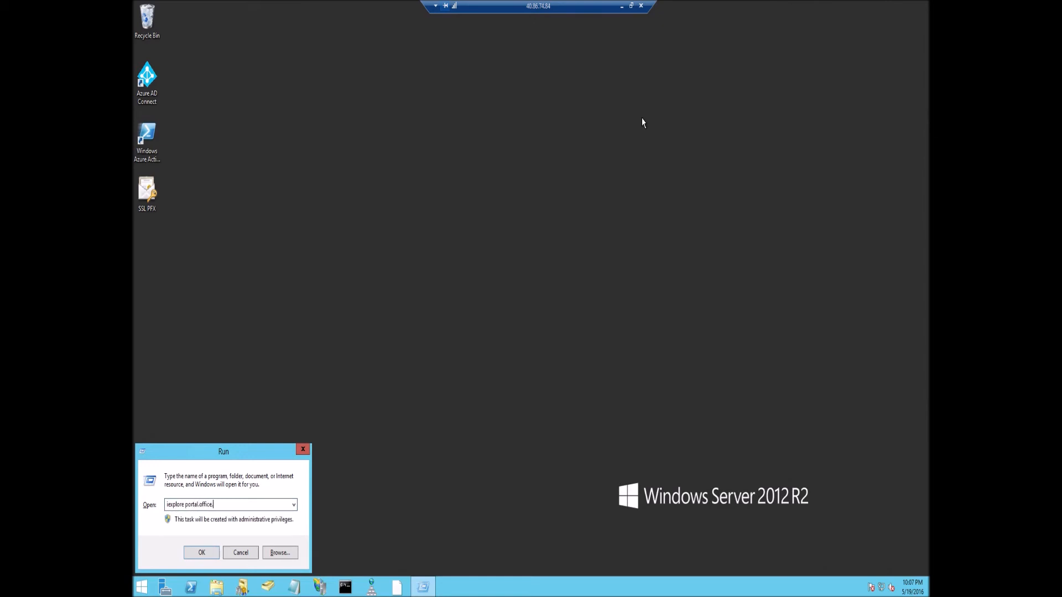
pyautogui.press('Return')
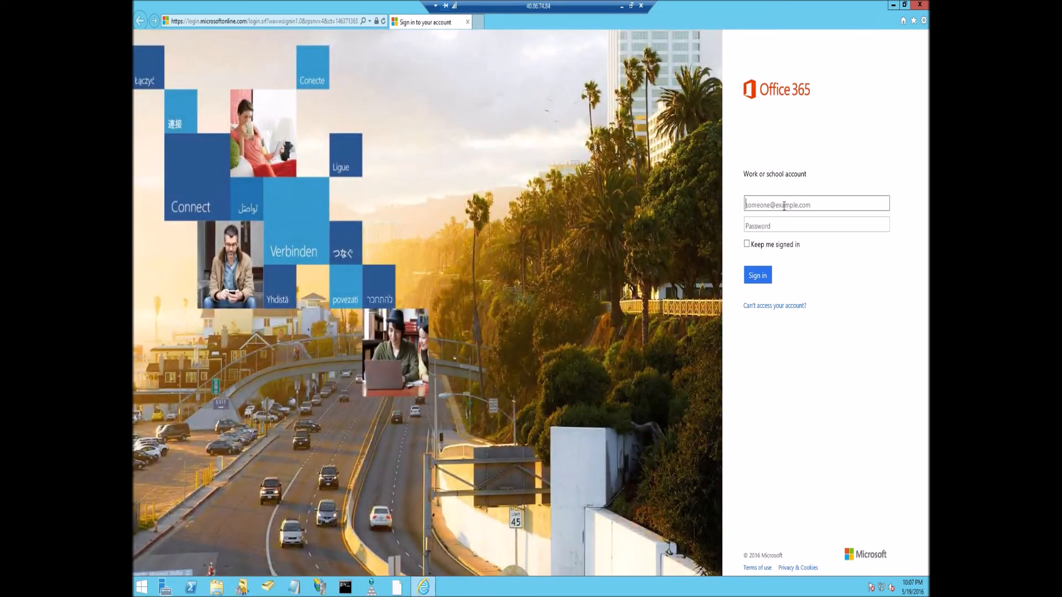
pyautogui.press('Tab')
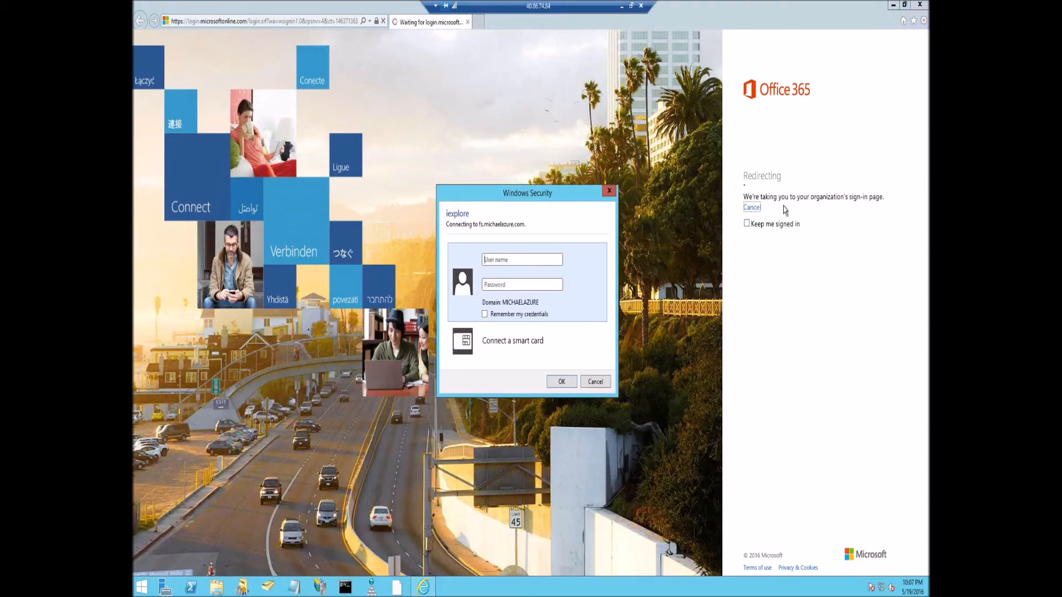
# Enter the user's name and password in the fs.michaelazure.com credential prompt and submit.
pyautogui.click(535, 264)
pyautogui.press('Tab')
pyautogui.write('•••••••••••')
pyautogui.press('Return')
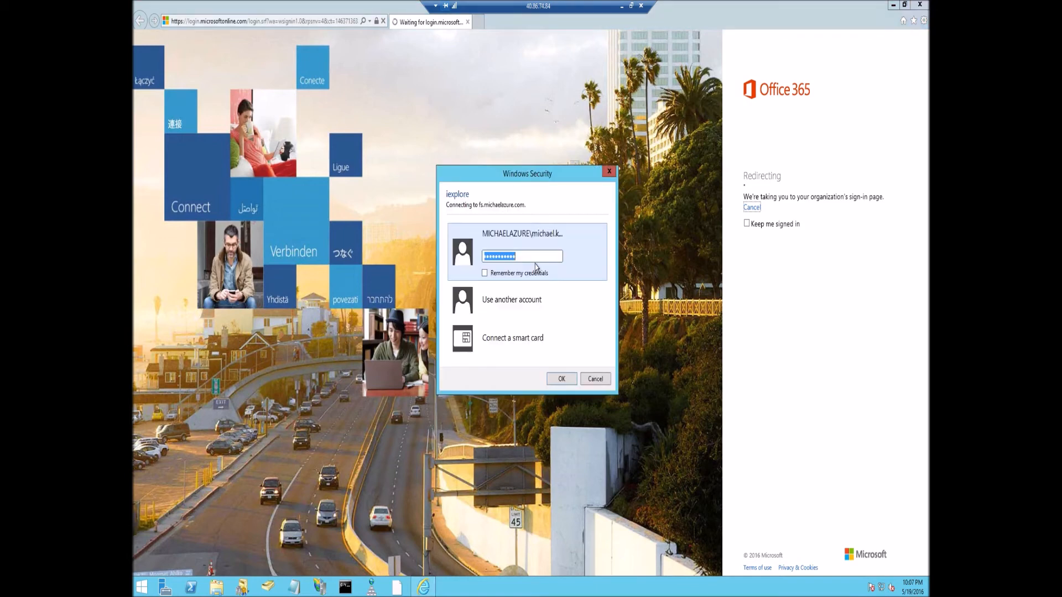
pyautogui.click(537, 256)
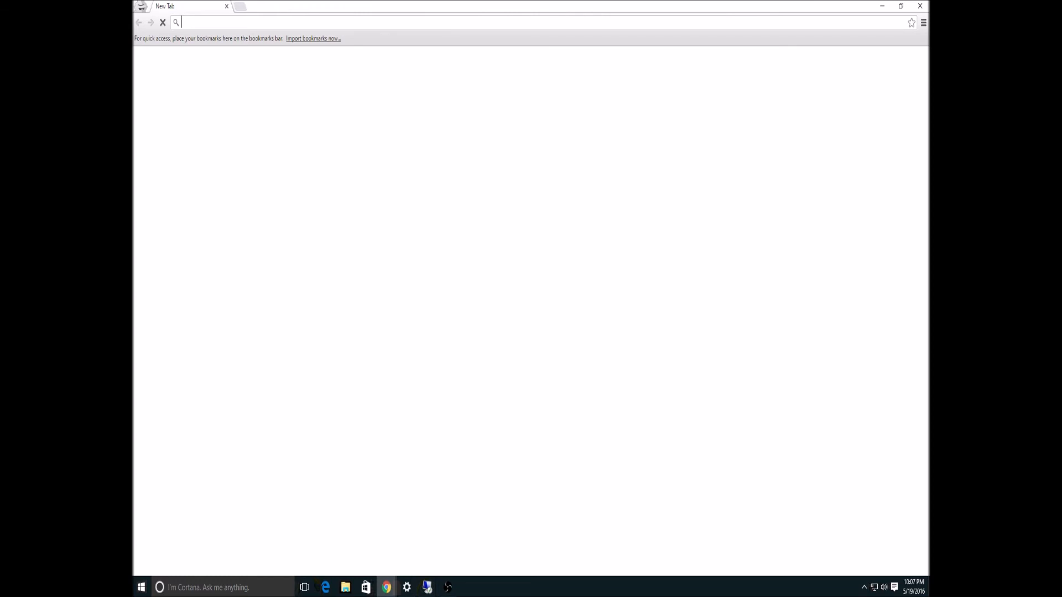
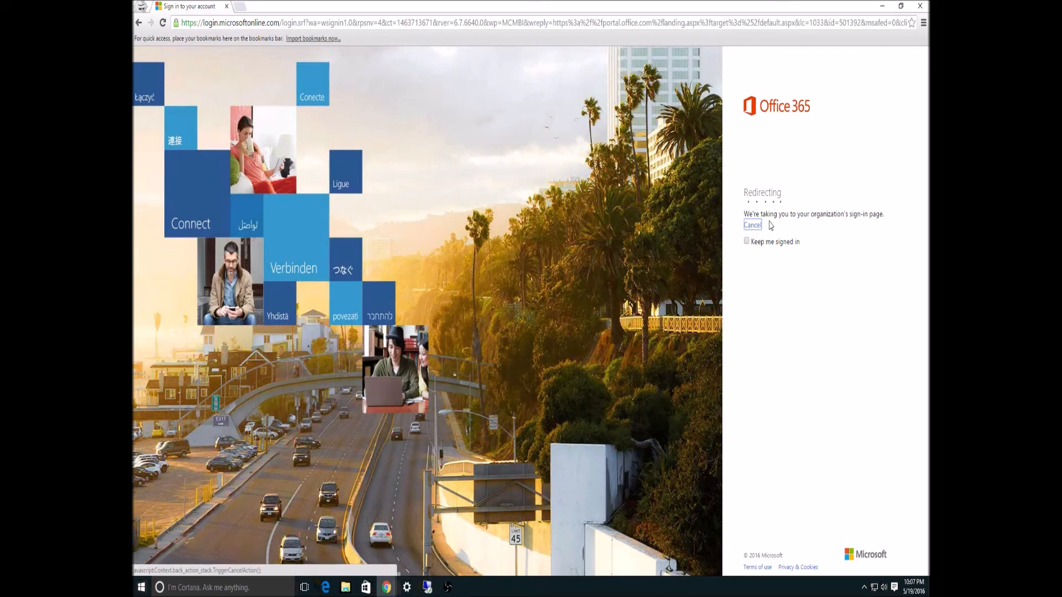
# Enter the work e-mail on Chrome's Office 365 sign-in page, then open a new incognito tab.
pyautogui.hotkey('ctrl', 't')
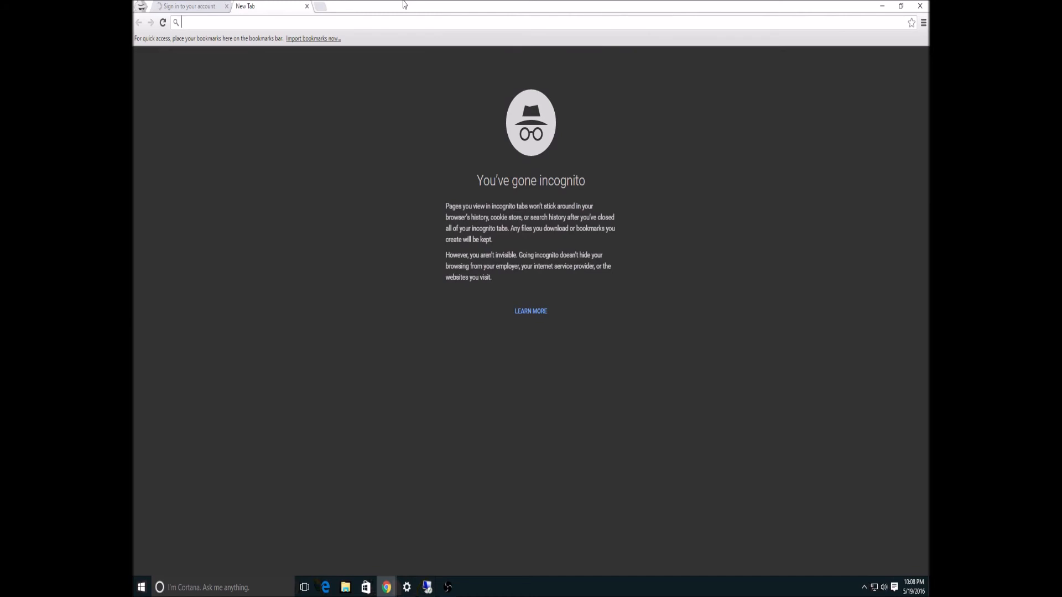
# Type 'az' in the new tab and go to the suggested azure.microsoft.com site.
pyautogui.write('azure.microsoft.com')
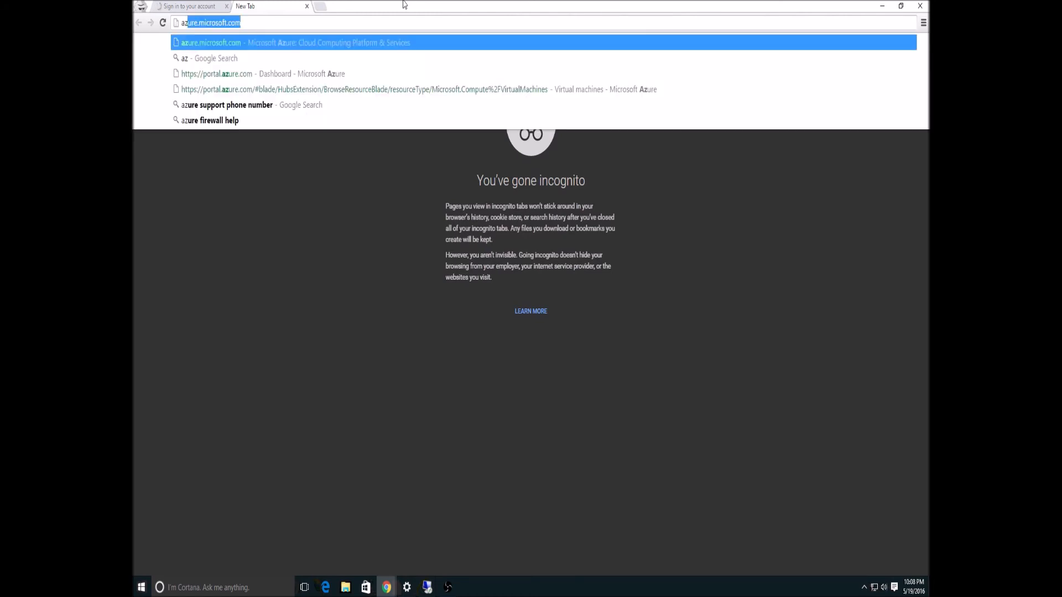
pyautogui.press('Return')
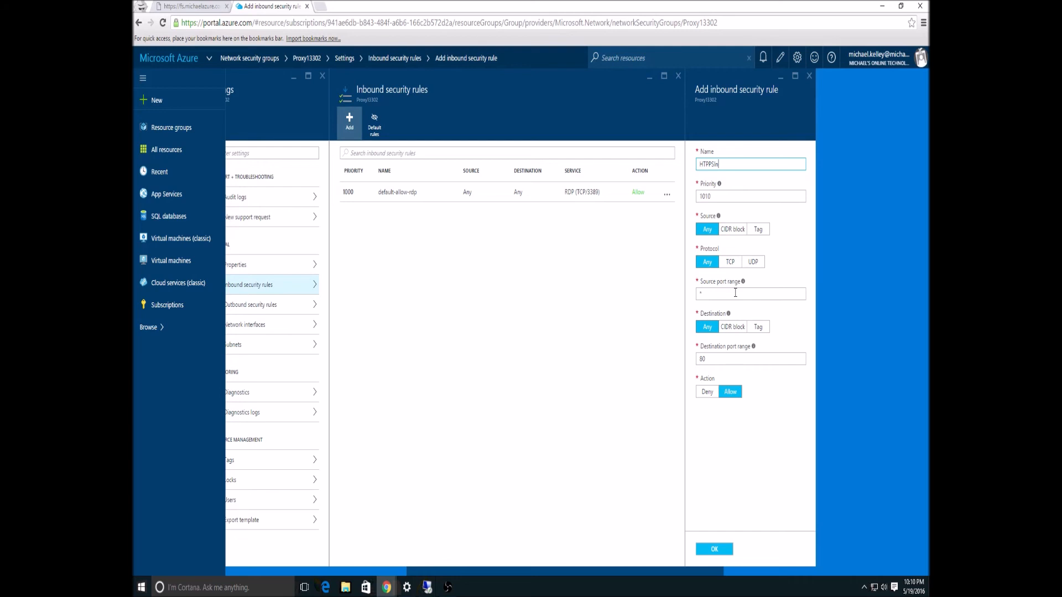
# Set the HTTPSIn rule's destination port range to 443 and save the rule.
pyautogui.doubleClick(732, 359)
pyautogui.write('443')
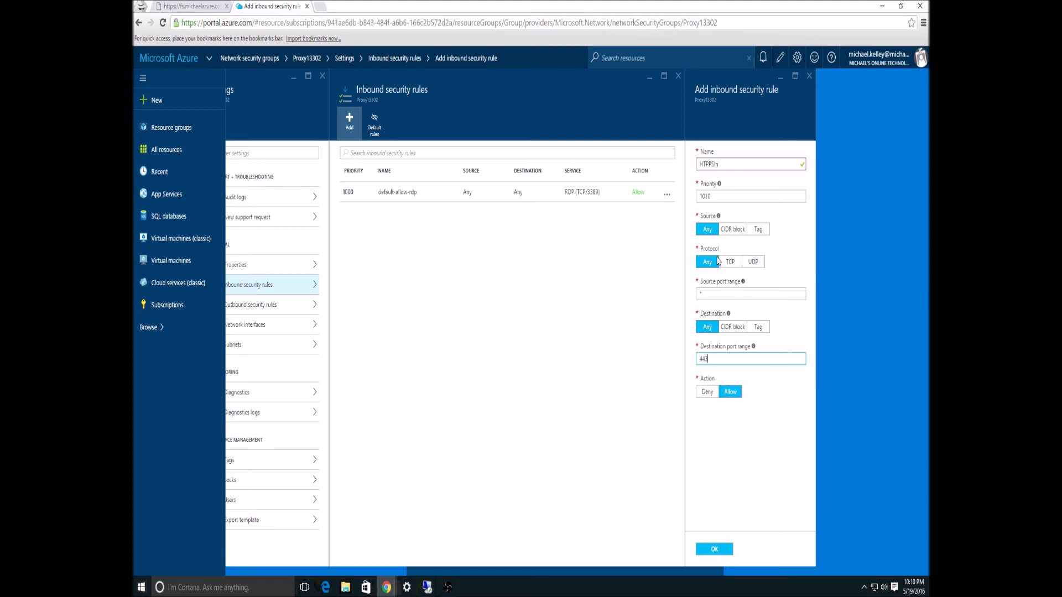
pyautogui.click(716, 551)
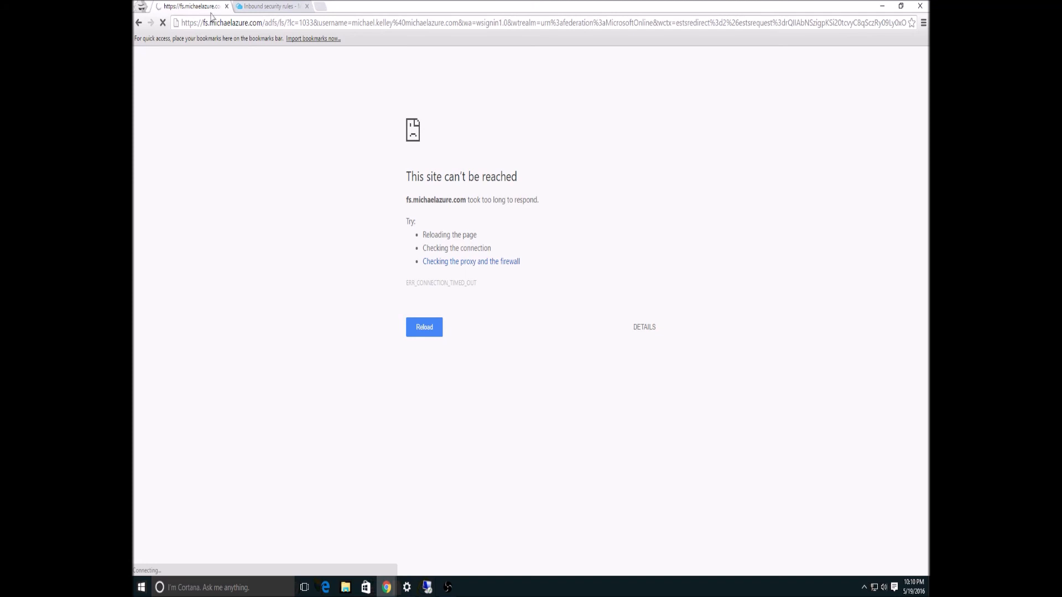
# Close the failed fs.michaelazure.com tab, reload portal.office.com, and finish typing the work account.
pyautogui.middleClick(178, 10)
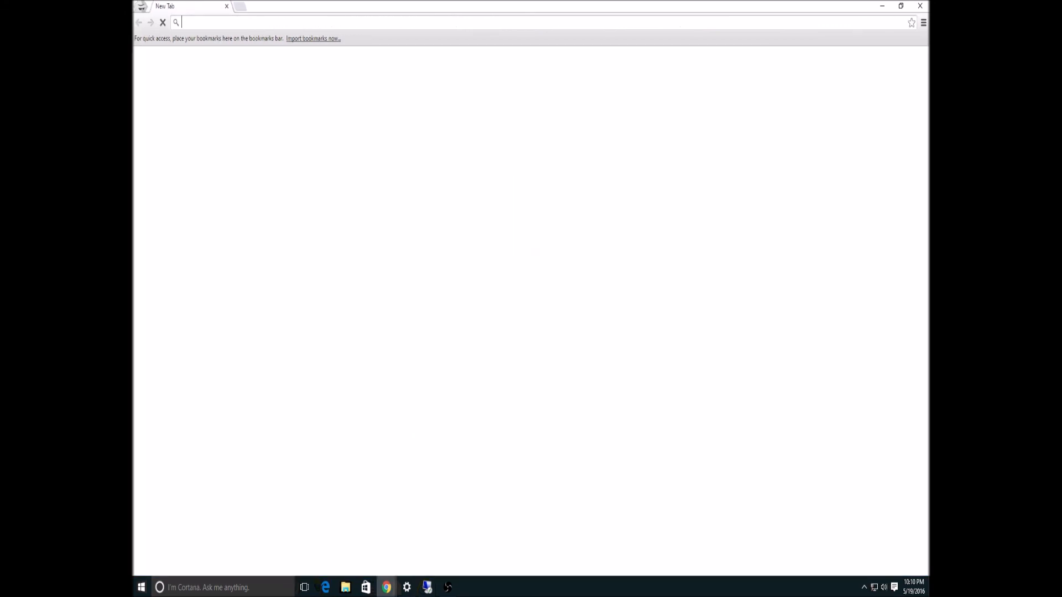
pyautogui.write('portal.office.com')
pyautogui.press('Return')
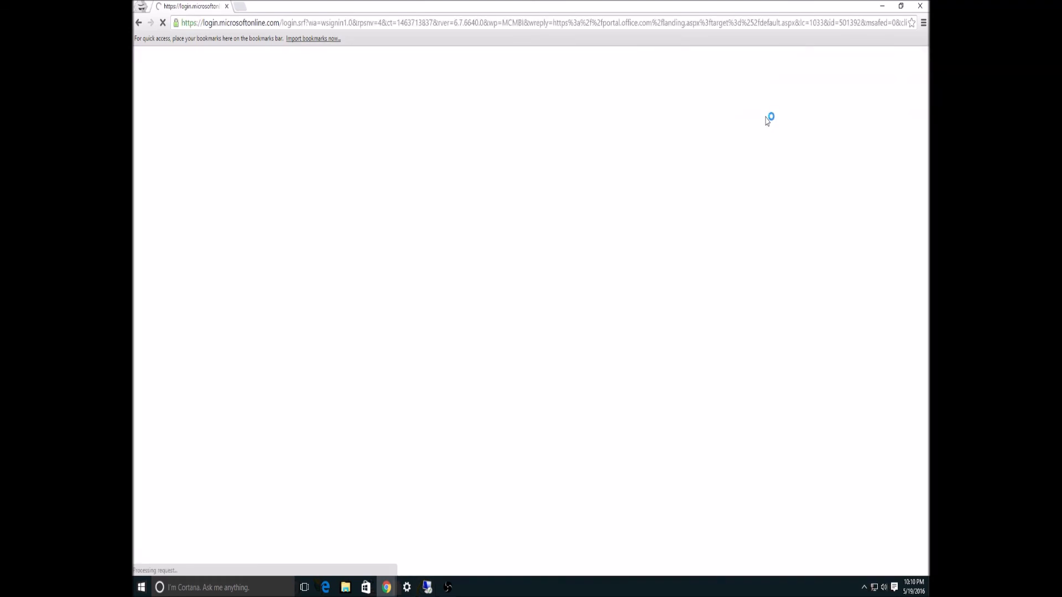
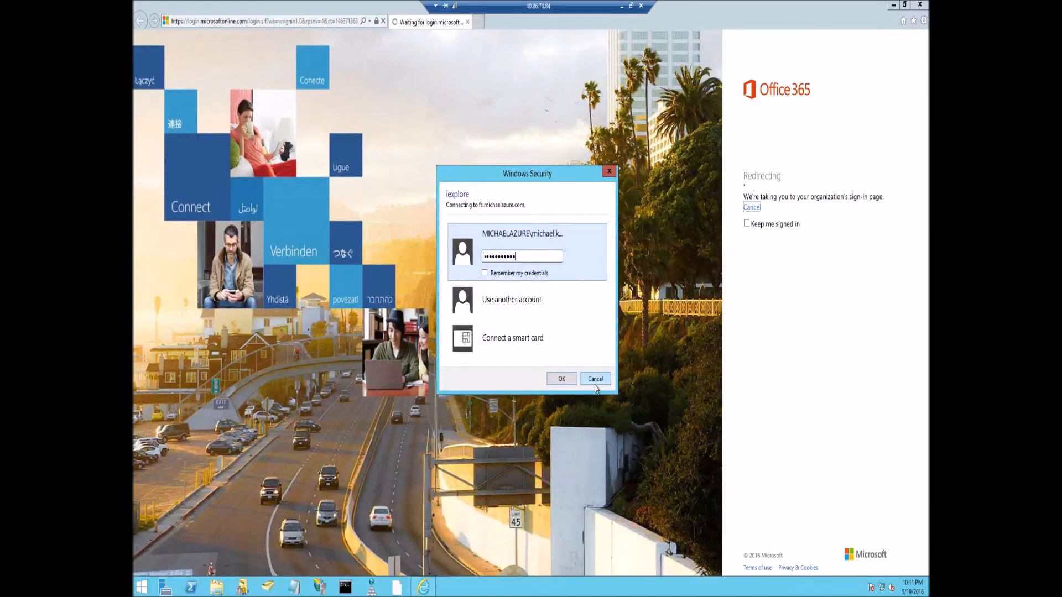
# Dismiss the saved credential prompt, try loading 'portal', then close Internet Explorer.
pyautogui.click(596, 384)
pyautogui.click(299, 26)
pyautogui.write('port')
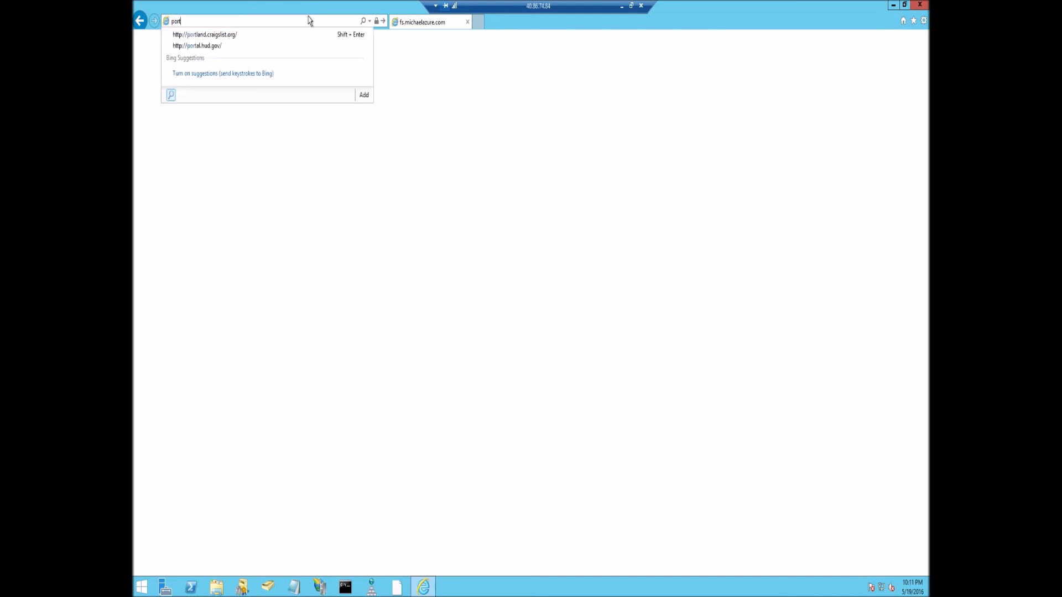
pyautogui.write('al')
pyautogui.press('Return')
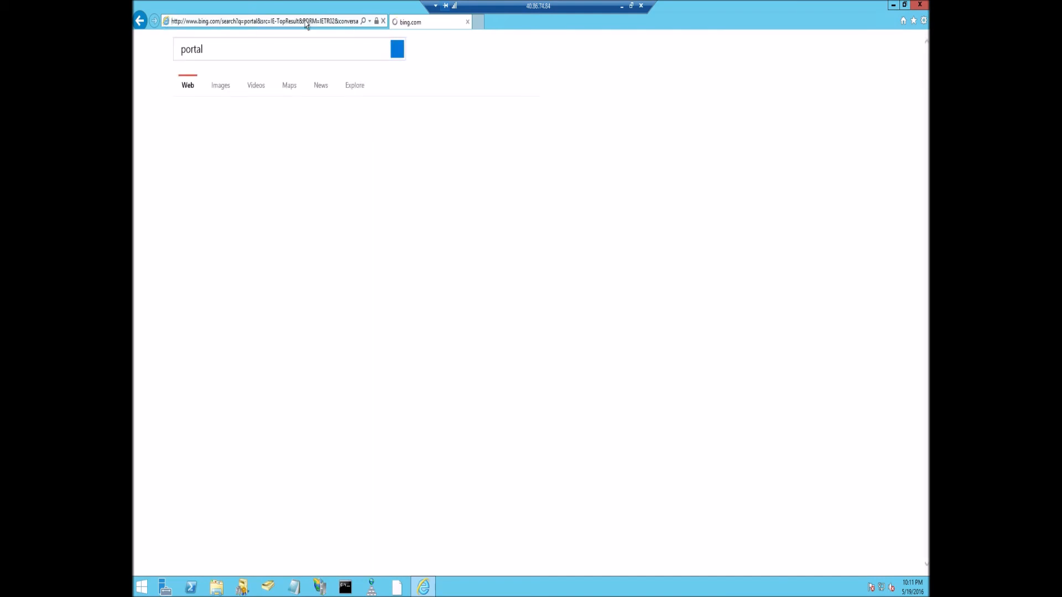
pyautogui.hotkey('alt', 'F4')
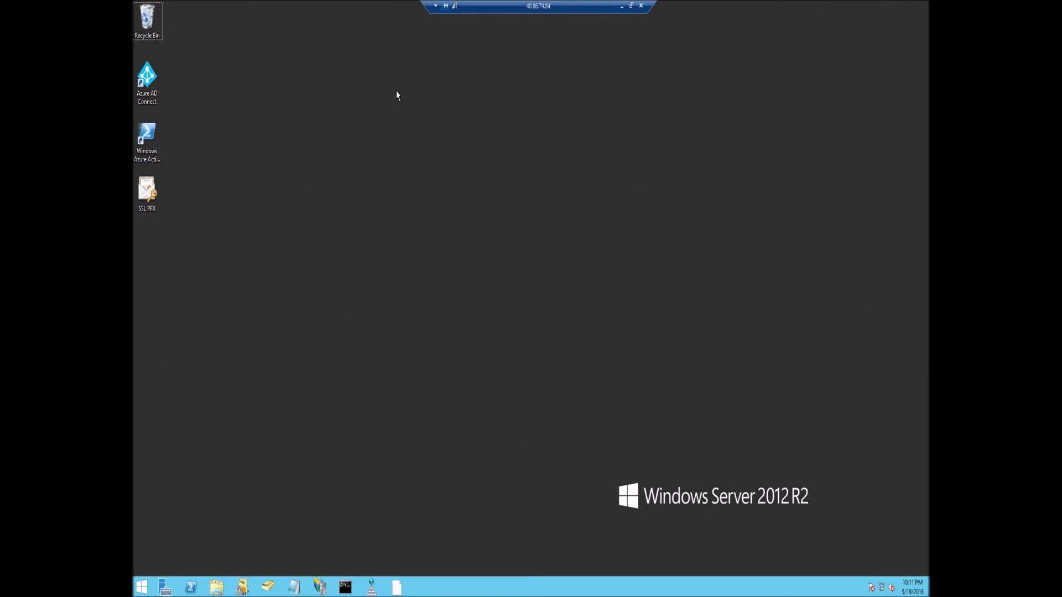
# Relaunch Internet Explorer at portal.office.com and submit the work e-mail, correcting a typo.
pyautogui.press('super+r')
pyautogui.write('iexplore por')
pyautogui.press('Down')
pyautogui.press('Return')
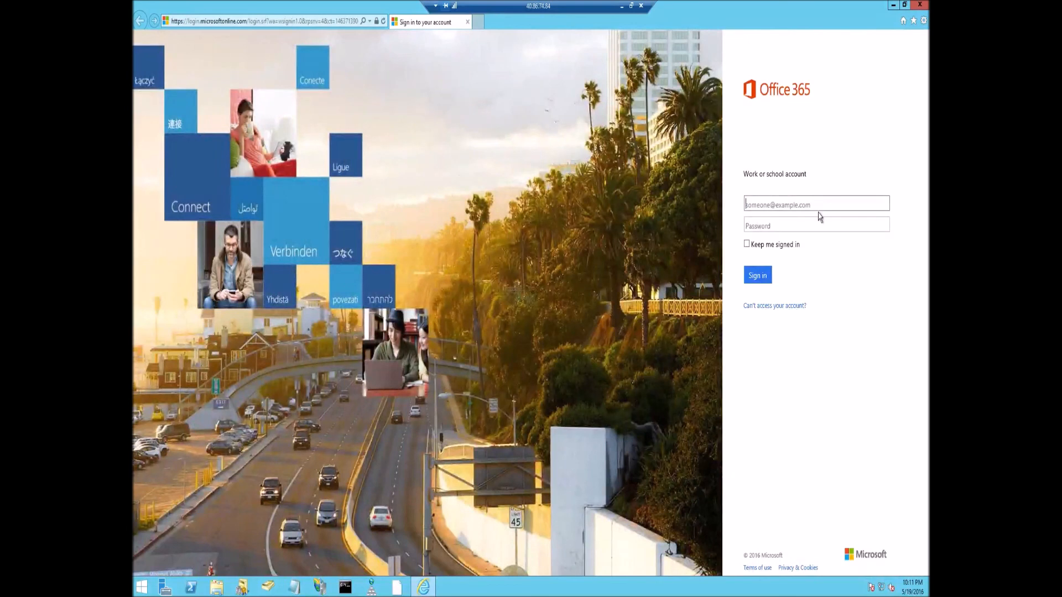
pyautogui.press('Tab')
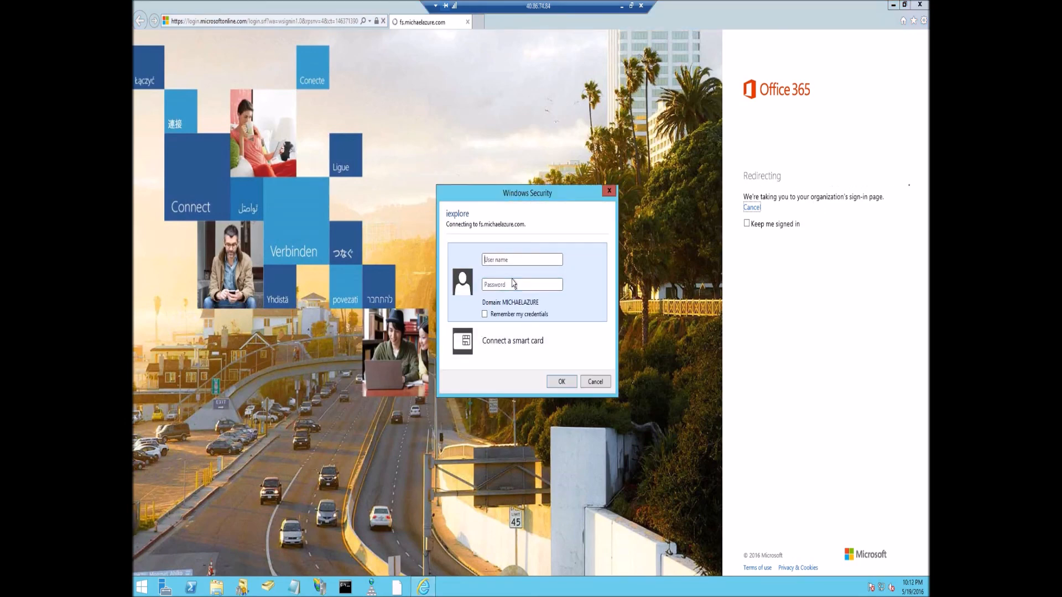
# Sign in at the AD FS Windows Security prompt with the work account e-mail and password.
pyautogui.click(541, 260)
pyautogui.write('michael.')
pyautogui.hotkey('ctrl', 'a')
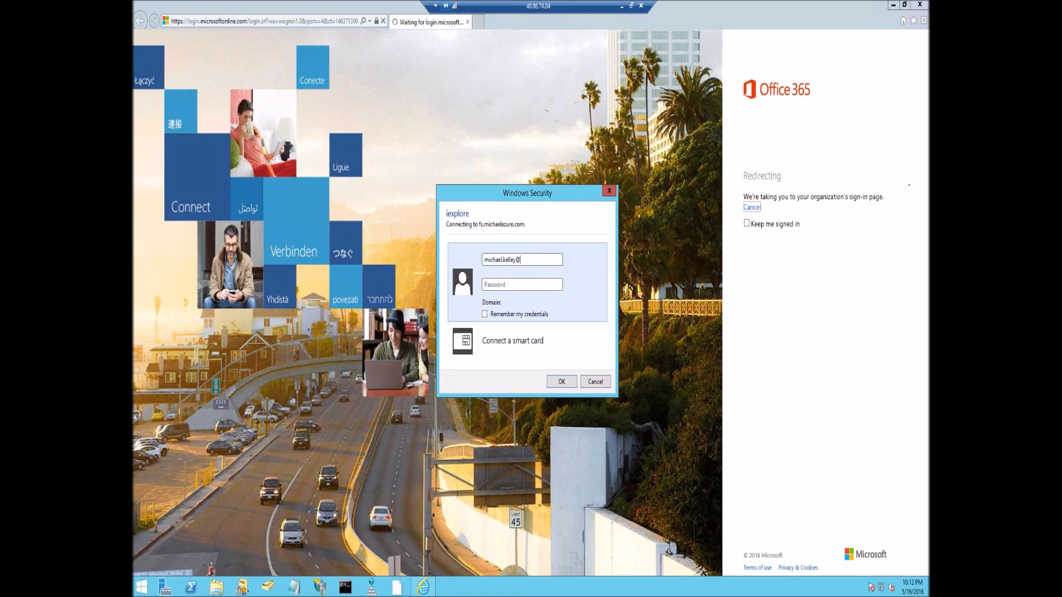
pyautogui.write('•••••••••')
pyautogui.press('Return')
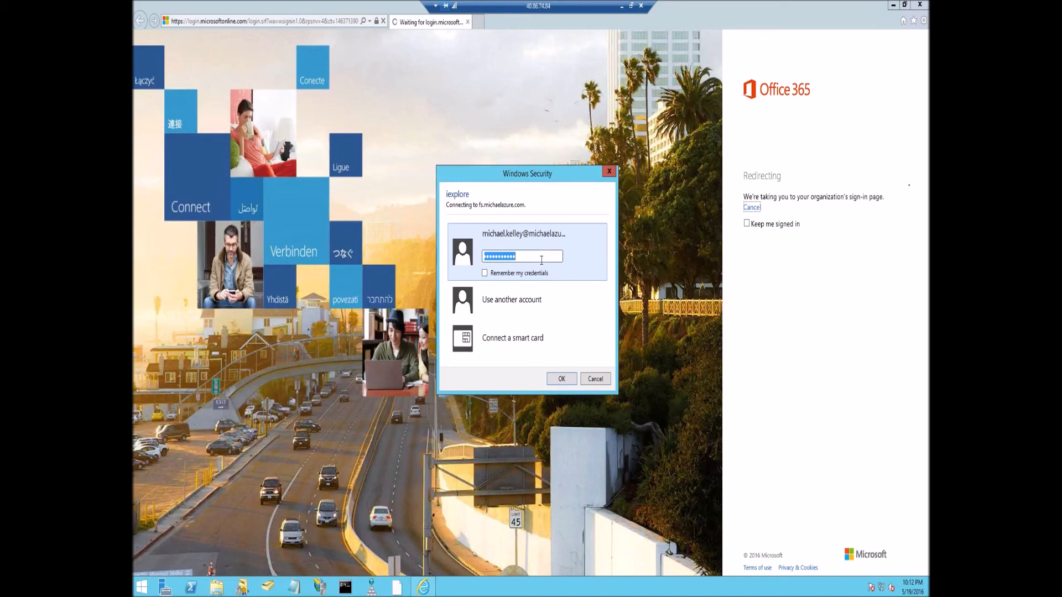
# Cancel the repeated credential prompt and bring up the browser's Tools menu.
pyautogui.click(605, 379)
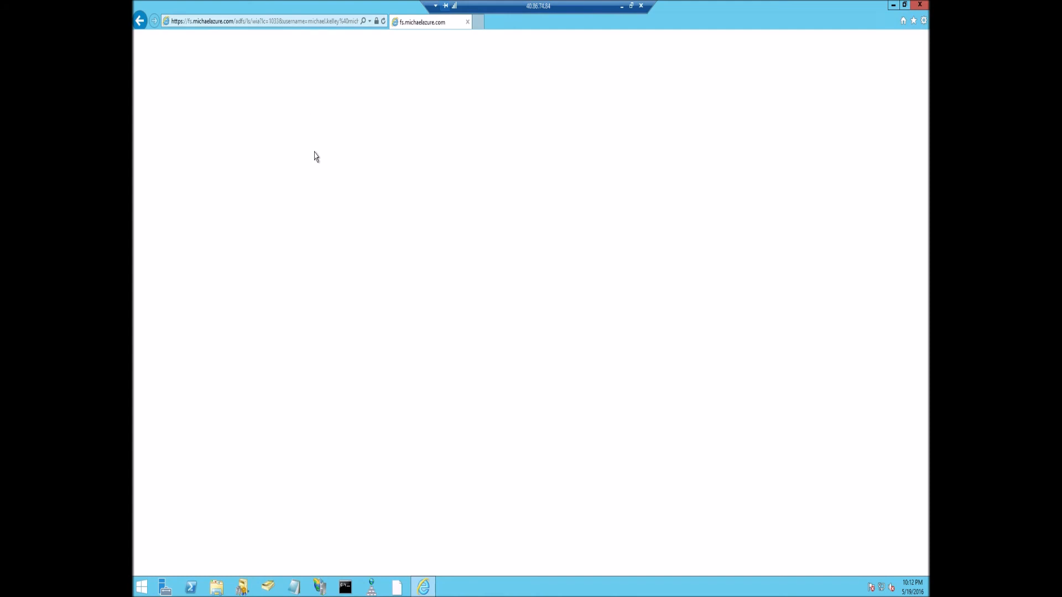
pyautogui.press('alt')
pyautogui.click(215, 37)
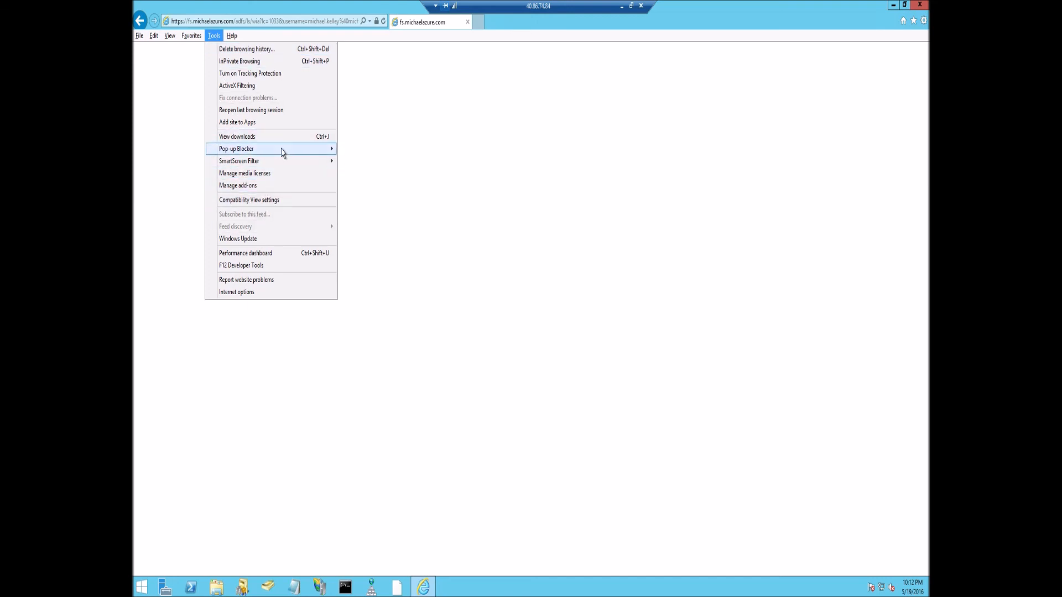
# Add michaelazure.com to Internet Explorer's Compatibility View sites.
pyautogui.moveTo(282, 153)
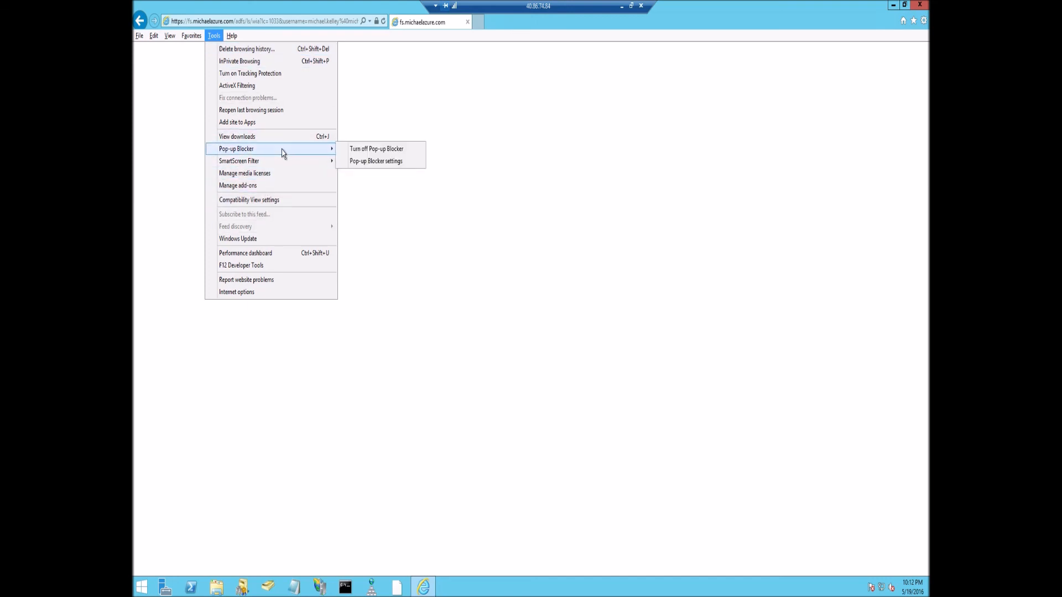
pyautogui.click(272, 200)
pyautogui.click(205, 73)
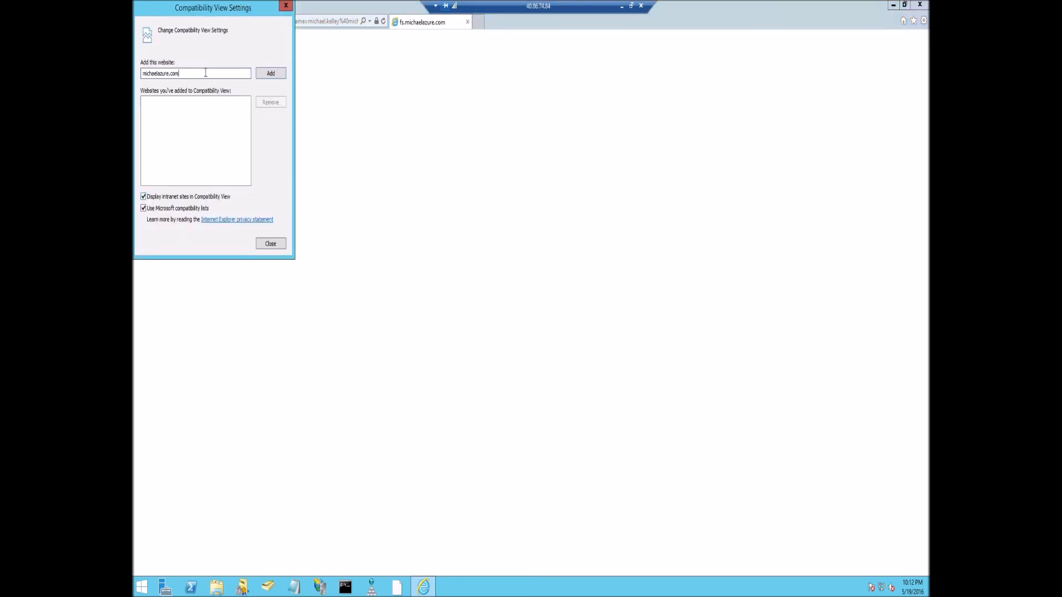
pyautogui.click(262, 76)
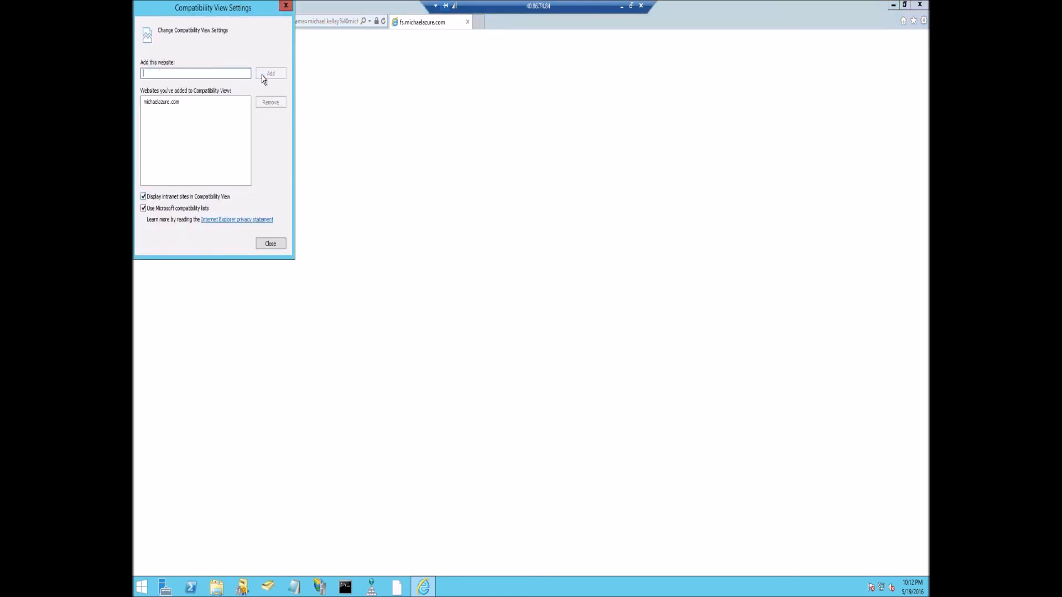
# Try adding fs.michaelazure.com to Compatibility View, then close settings to reload the AD FS page.
pyautogui.write('fs.michaelazure.')
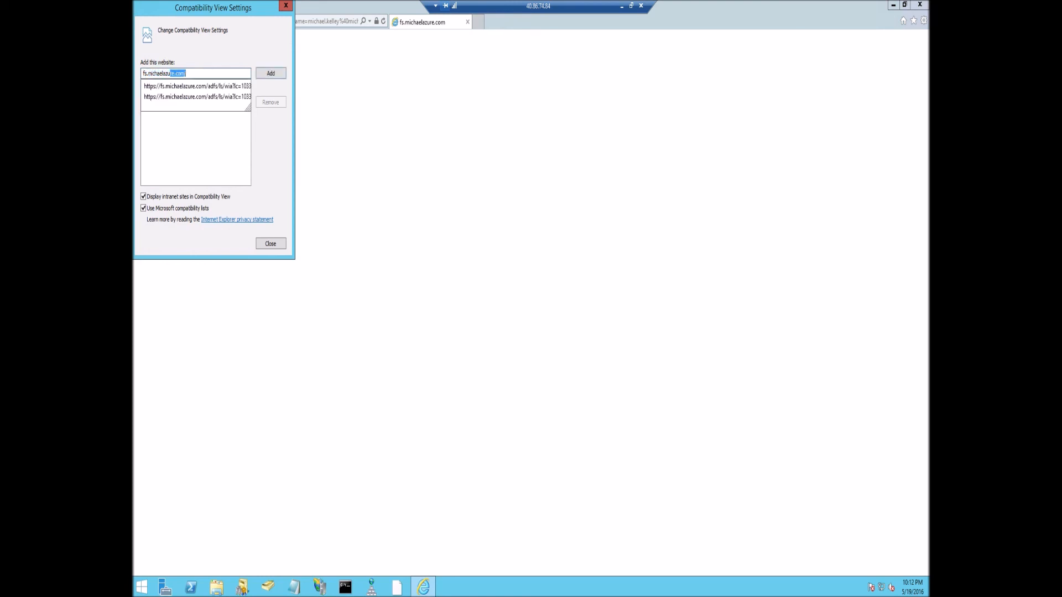
pyautogui.press('BackSpace')
pyautogui.press('BackSpace')
pyautogui.write('e.com')
pyautogui.press('Return')
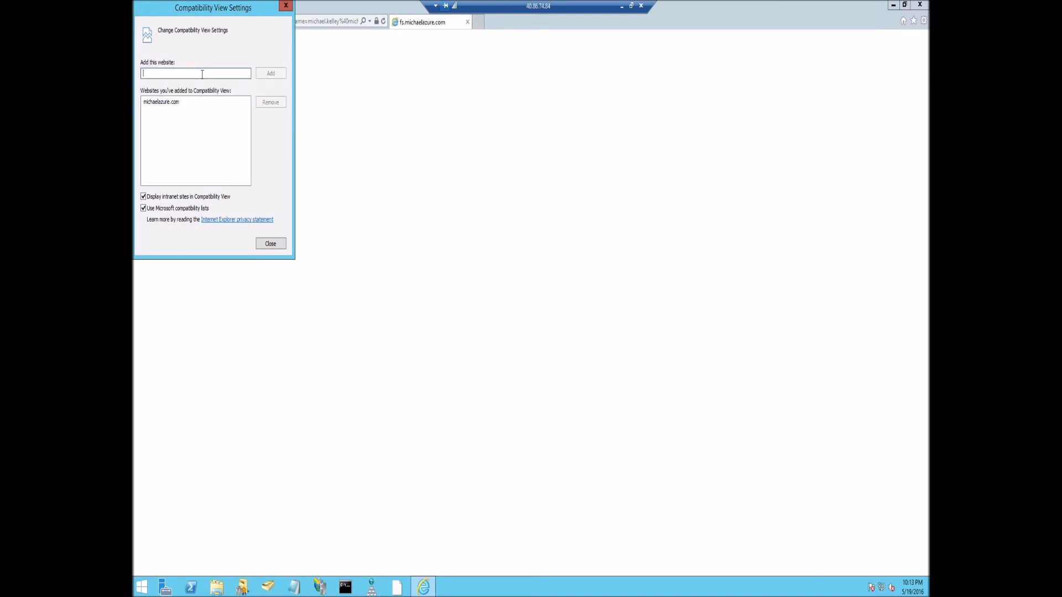
pyautogui.write('fs.michaelazure.com')
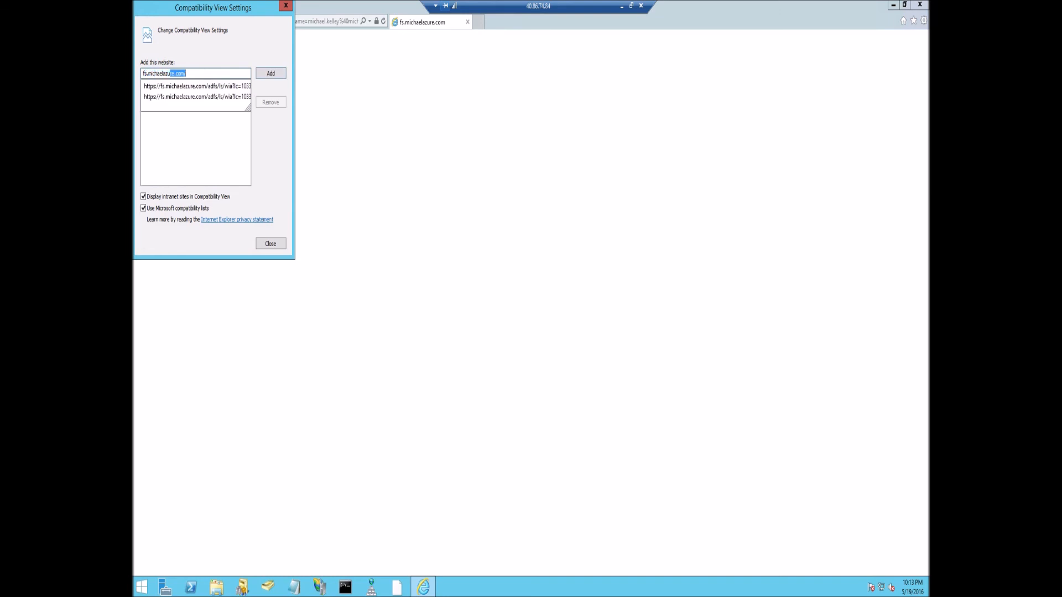
pyautogui.click(204, 47)
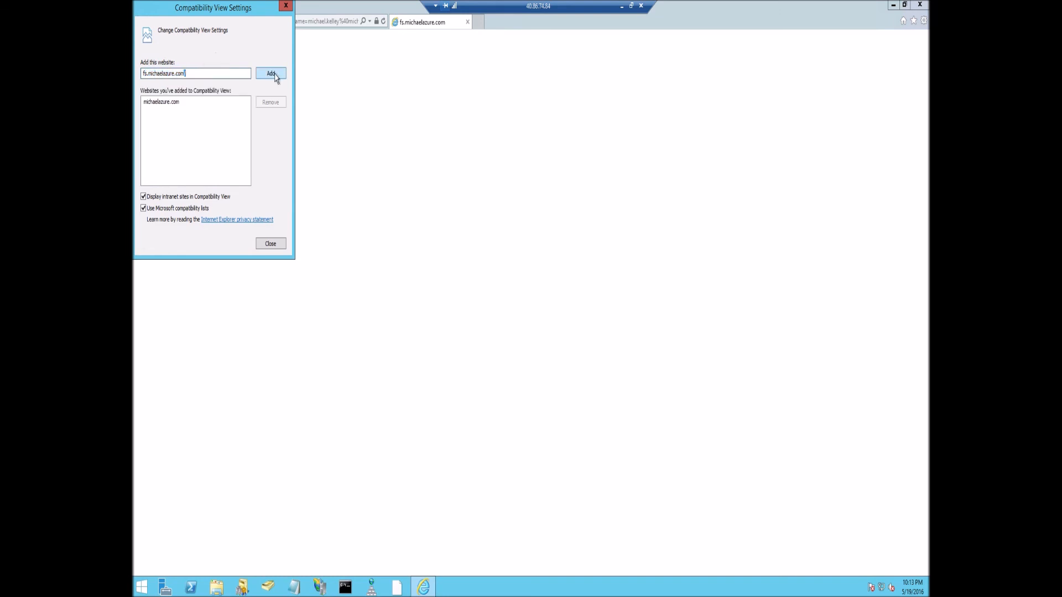
pyautogui.click(277, 76)
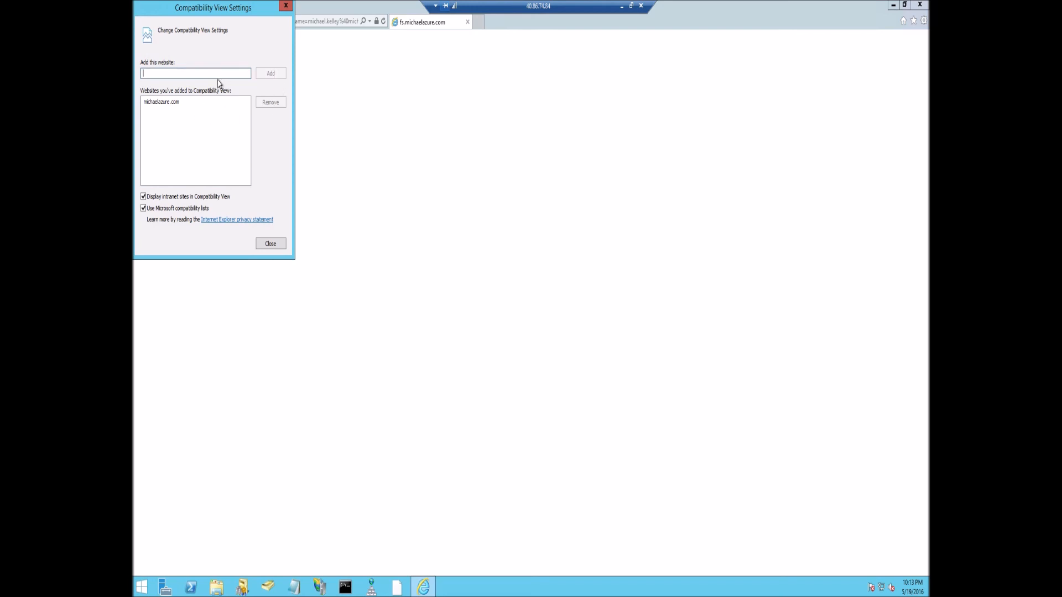
pyautogui.click(271, 244)
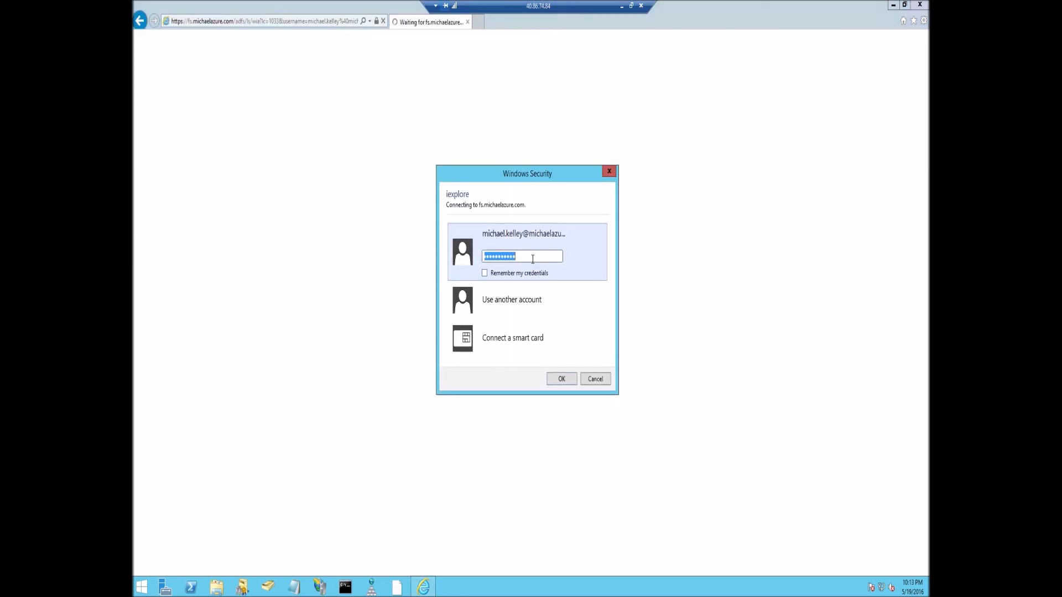
# Resubmit the password at the AD FS prompt, which fails with HTTP 400, then search the web for 'port'.
pyautogui.write('••••••••••')
pyautogui.press('Return')
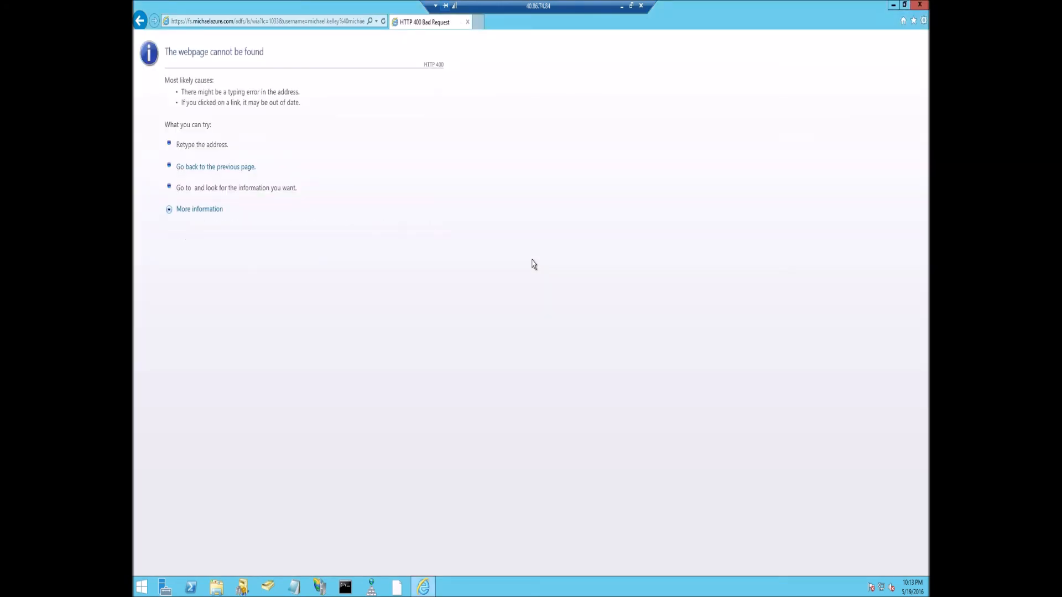
pyautogui.click(323, 20)
pyautogui.write('port')
pyautogui.press('Return')
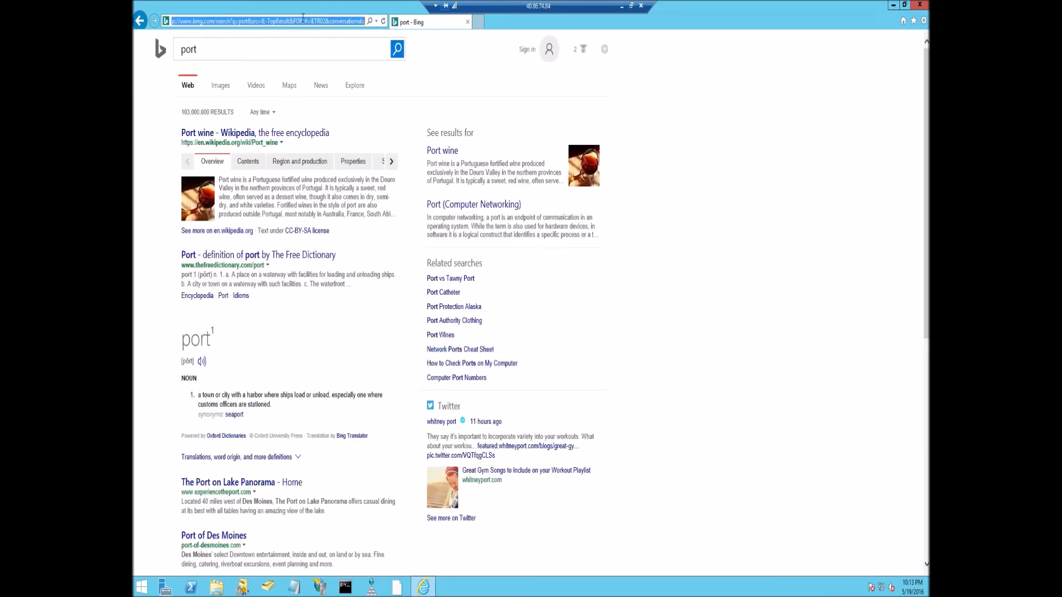
# Go to portal.office.com and enter the work account e-mail to start sign-in.
pyautogui.write('portal.office.com')
pyautogui.press('Return')
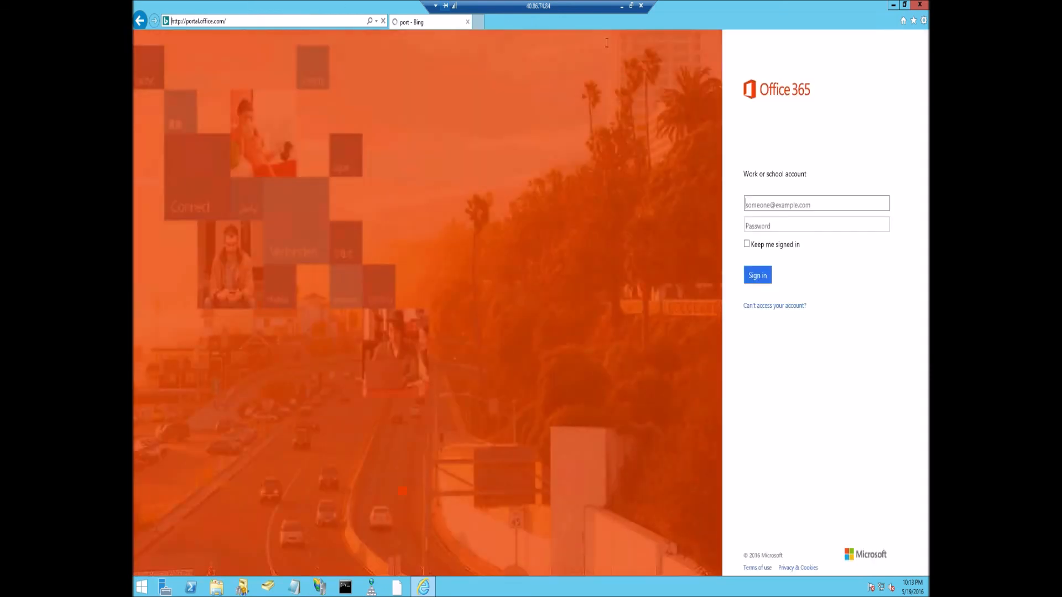
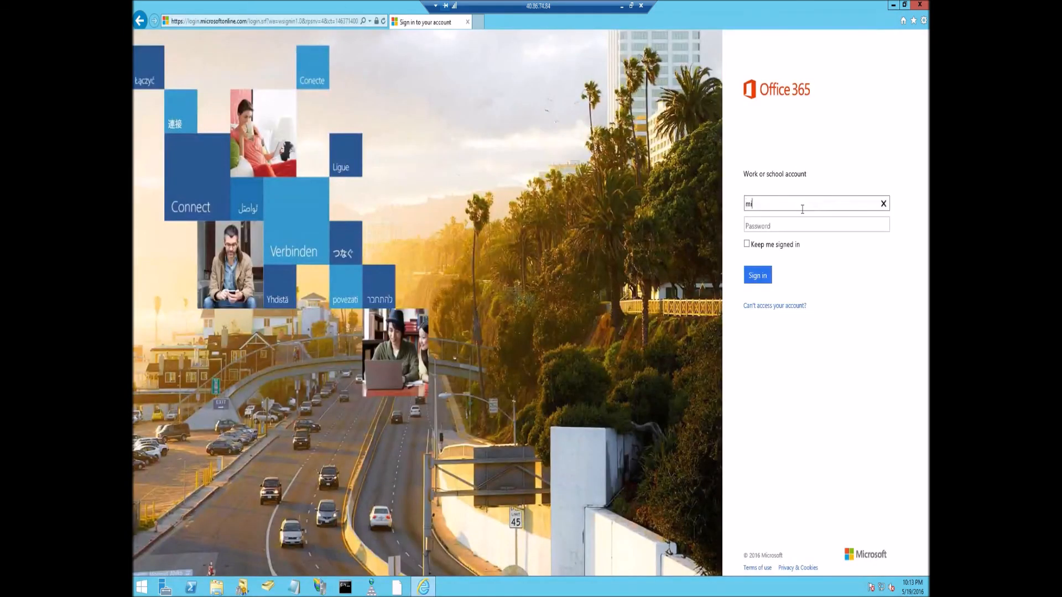
pyautogui.press('Tab')
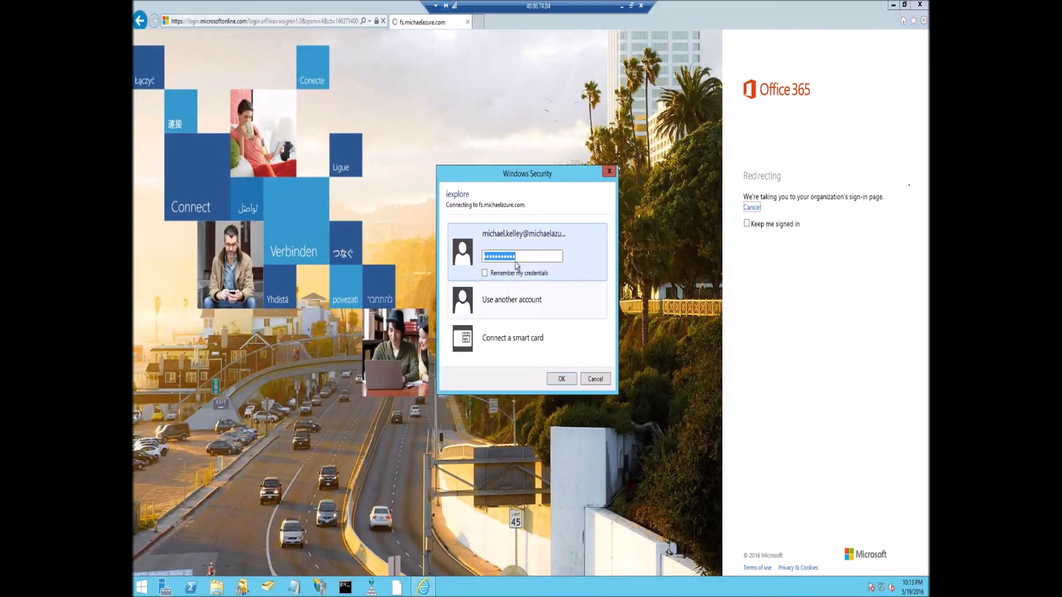
# Enter the account password twice at the fs.michaelazure.com credential prompt.
pyautogui.write('Pass@word1')
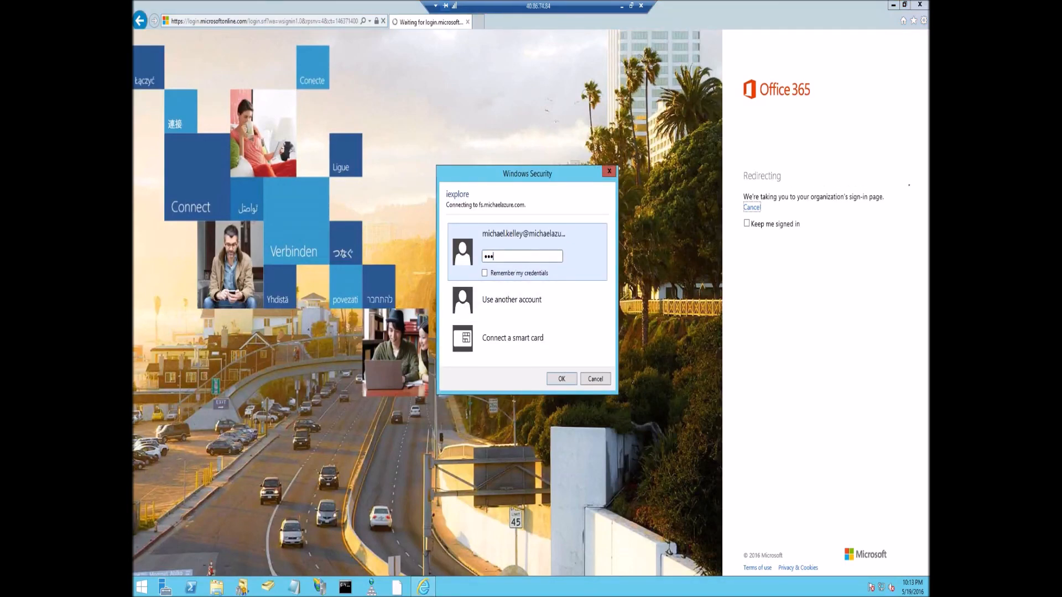
pyautogui.press('Return')
pyautogui.write('Pass@word1')
pyautogui.press('Return')
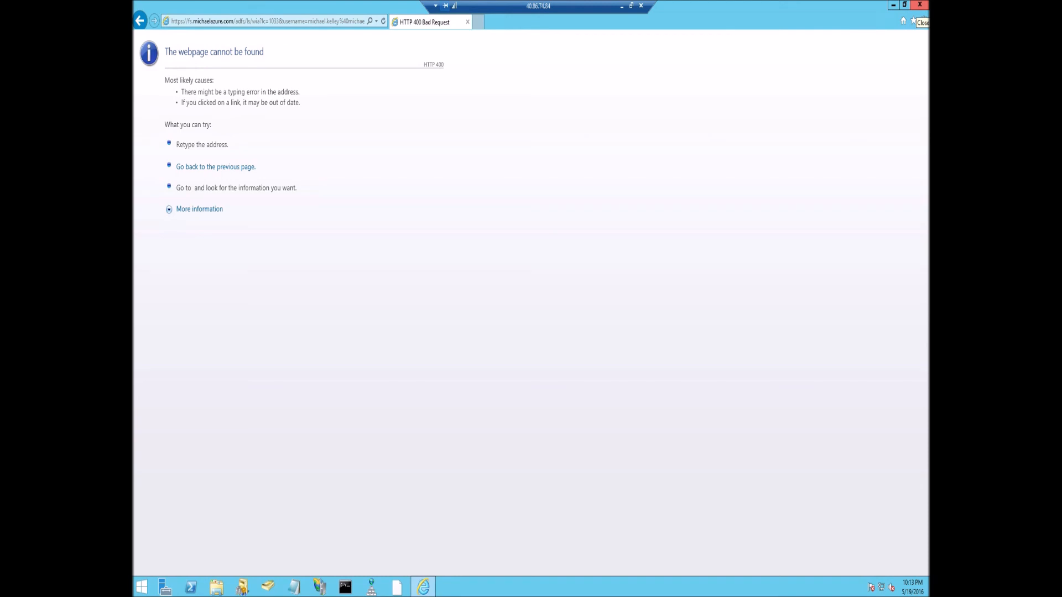
# Close the Internet Explorer window showing the HTTP 400 Bad Request error.
pyautogui.click(920, 5)
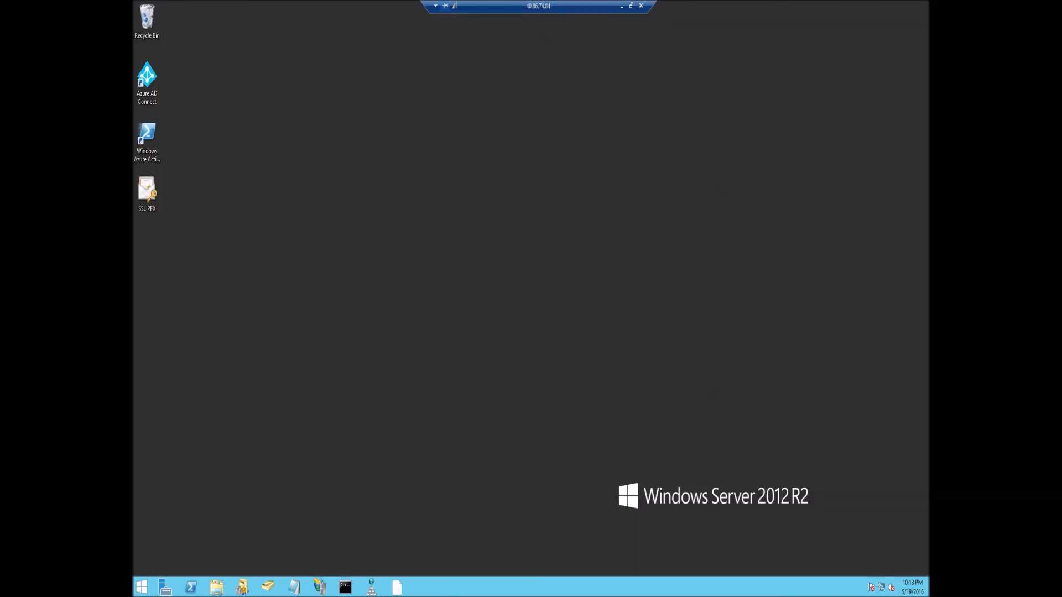